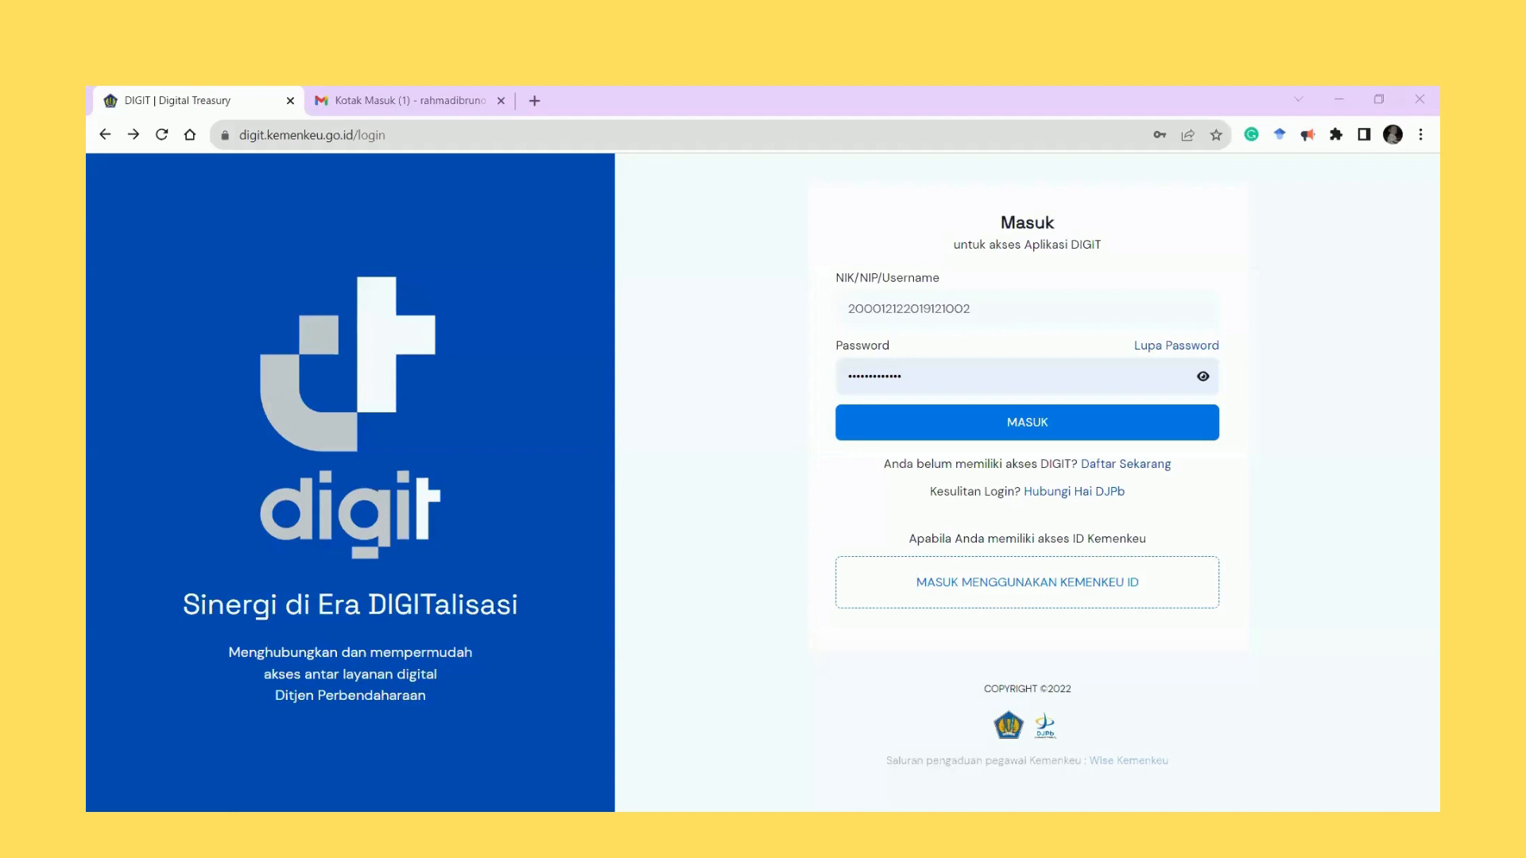
Open the 'Daftar Sekarang' registration form from the DIGIT login page.
click(1361, 305)
click(1152, 465)
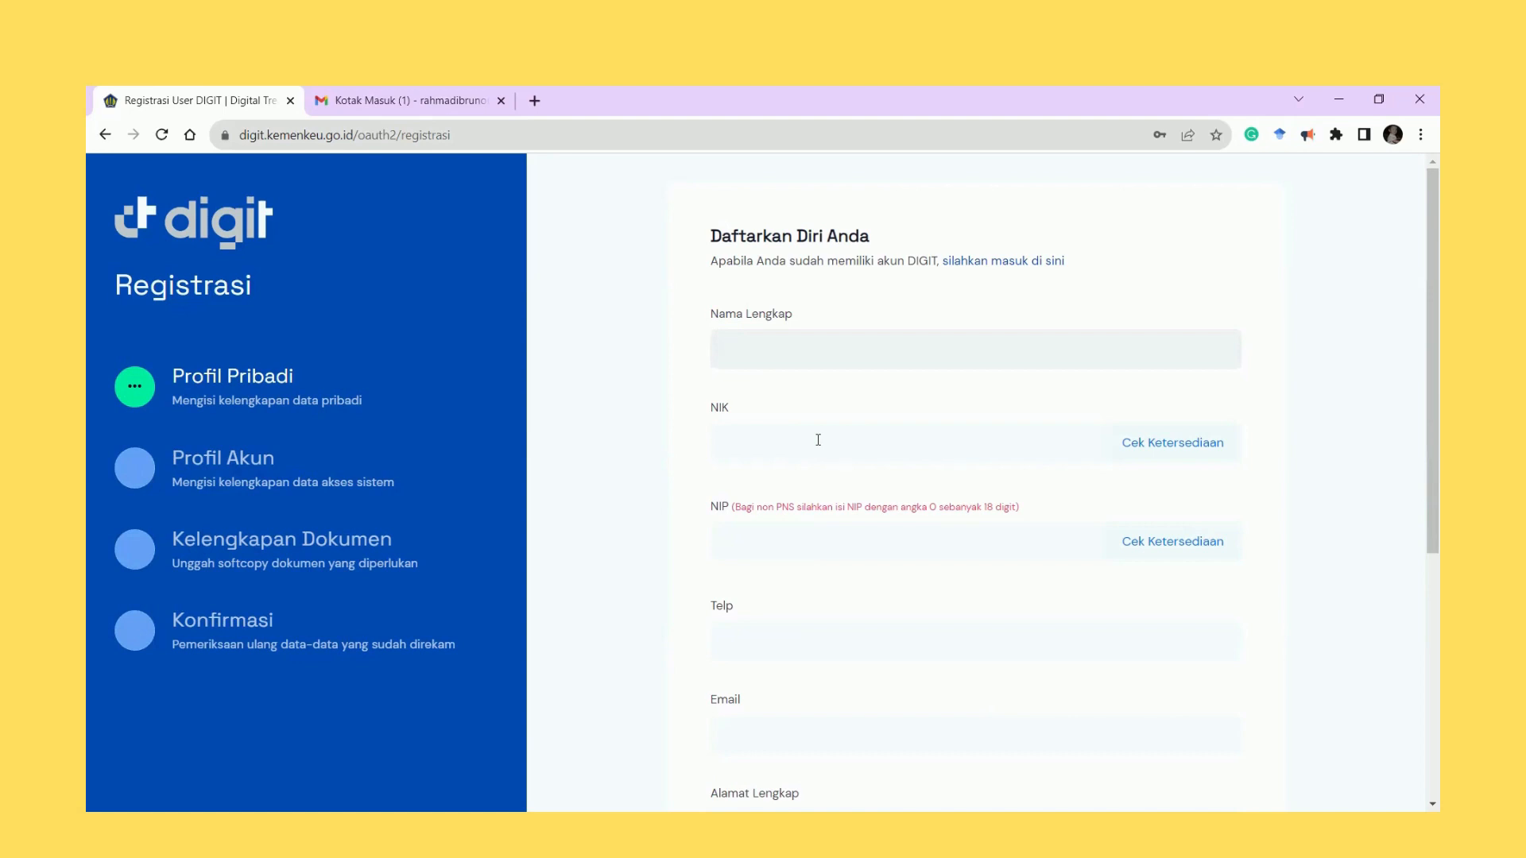
Enter the registrant's full name, paste the NIK, and confirm the NIK is available.
scroll(829, 492, down, 1)
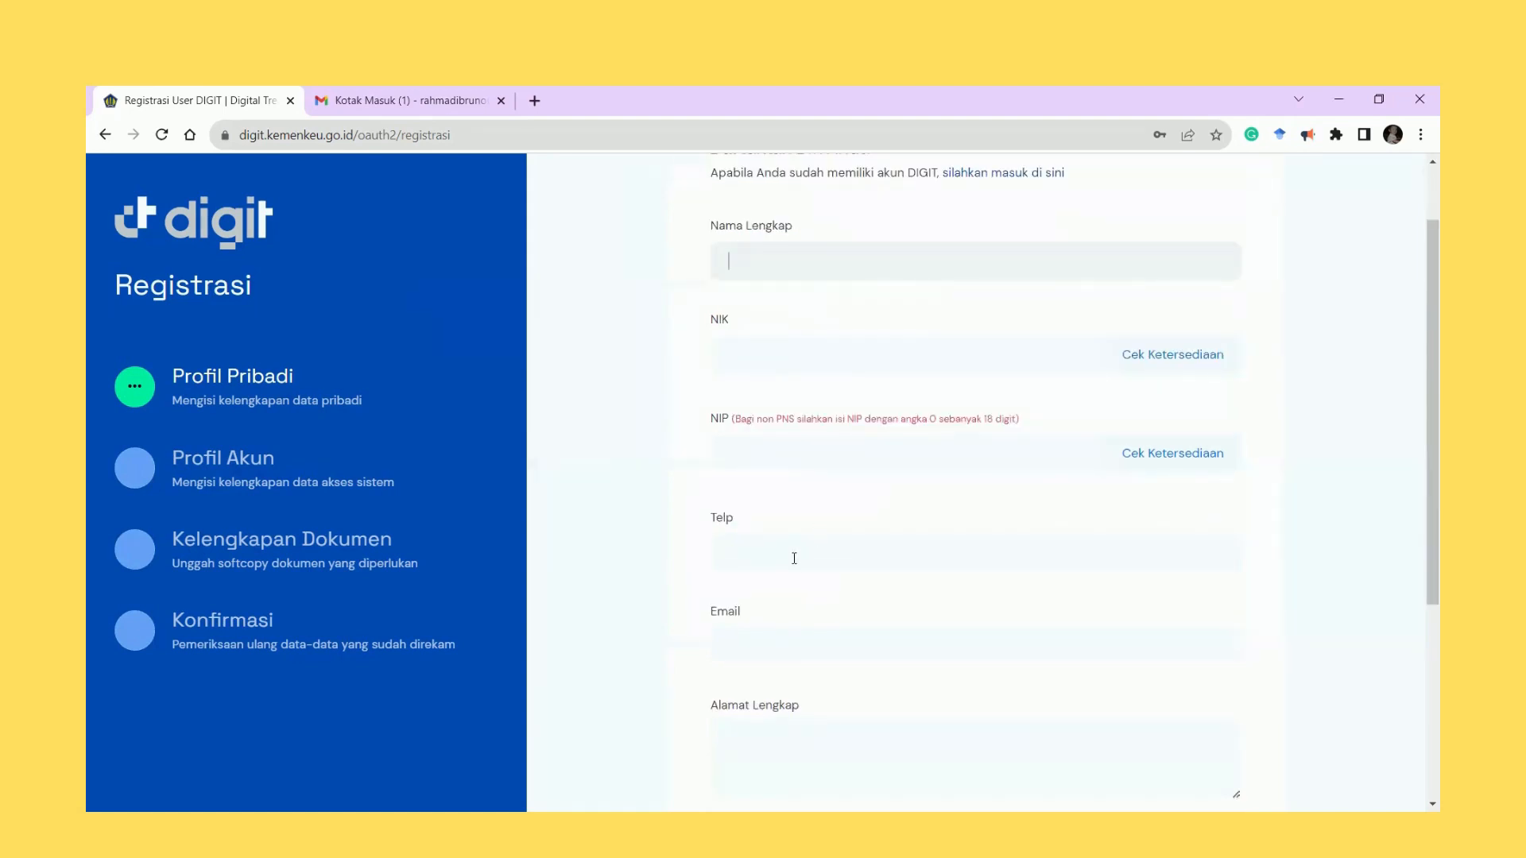
scroll(786, 633, down, 1)
scroll(787, 631, up, 2)
scroll(785, 628, down, 2)
scroll(786, 628, up, 2)
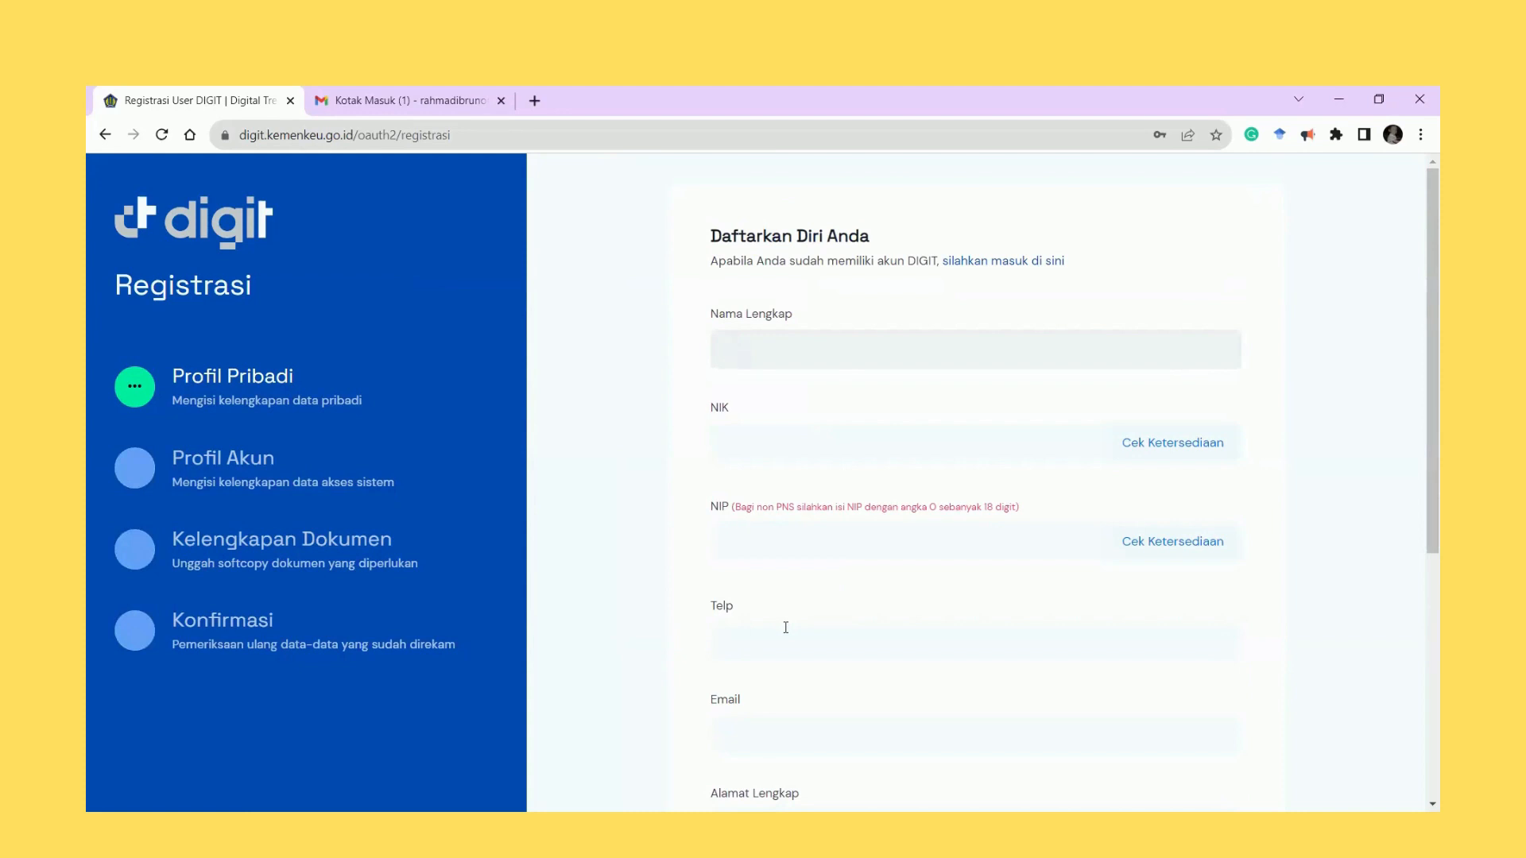
key(Tab)
key(ctrl+v)
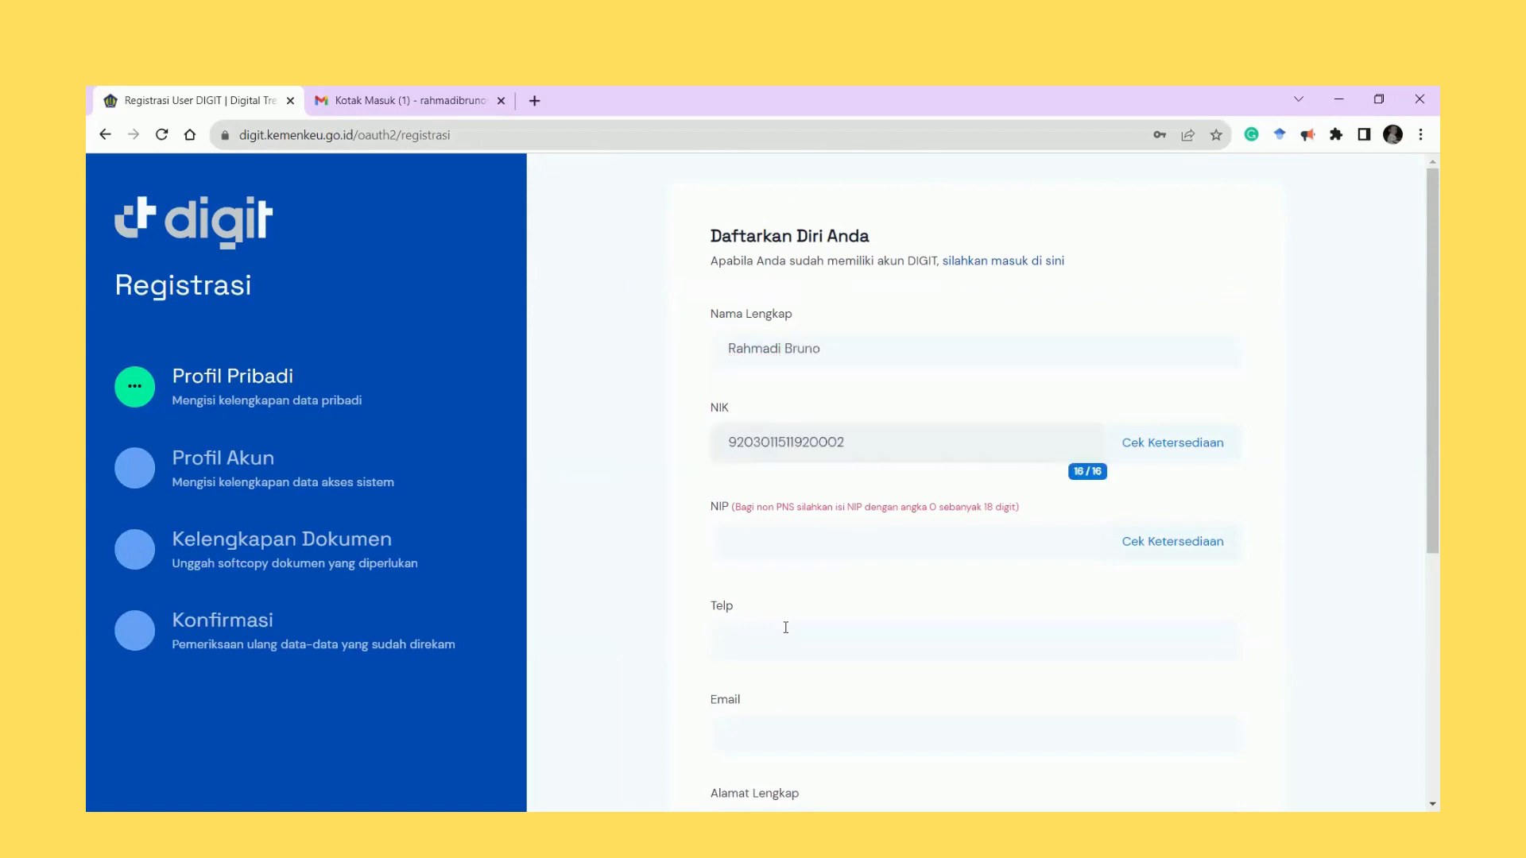
click(1208, 447)
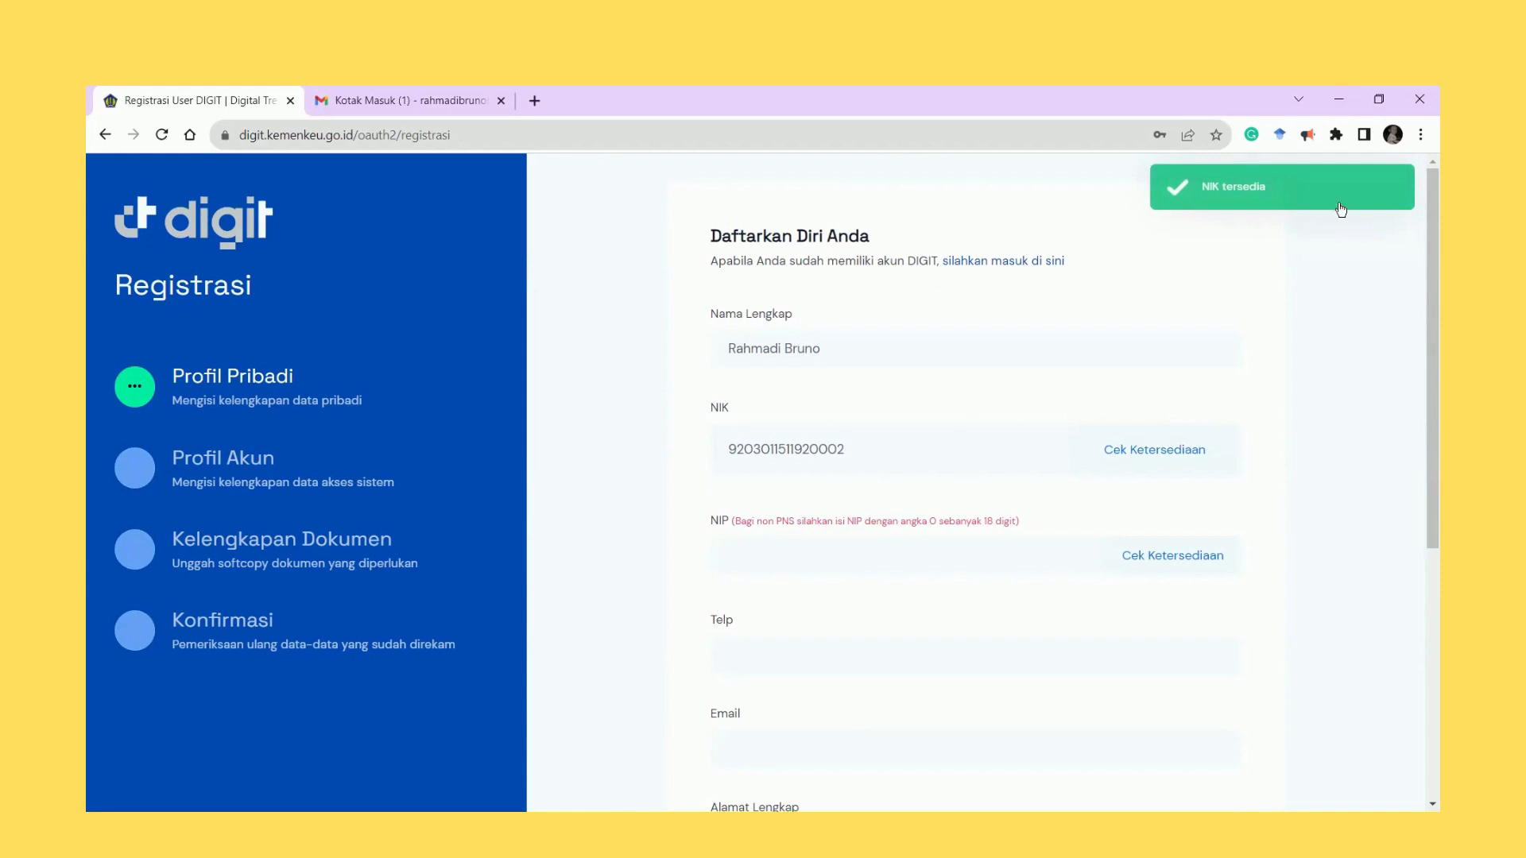
Enter an 18-zero NIP and check it, which reports it is already registered.
click(780, 567)
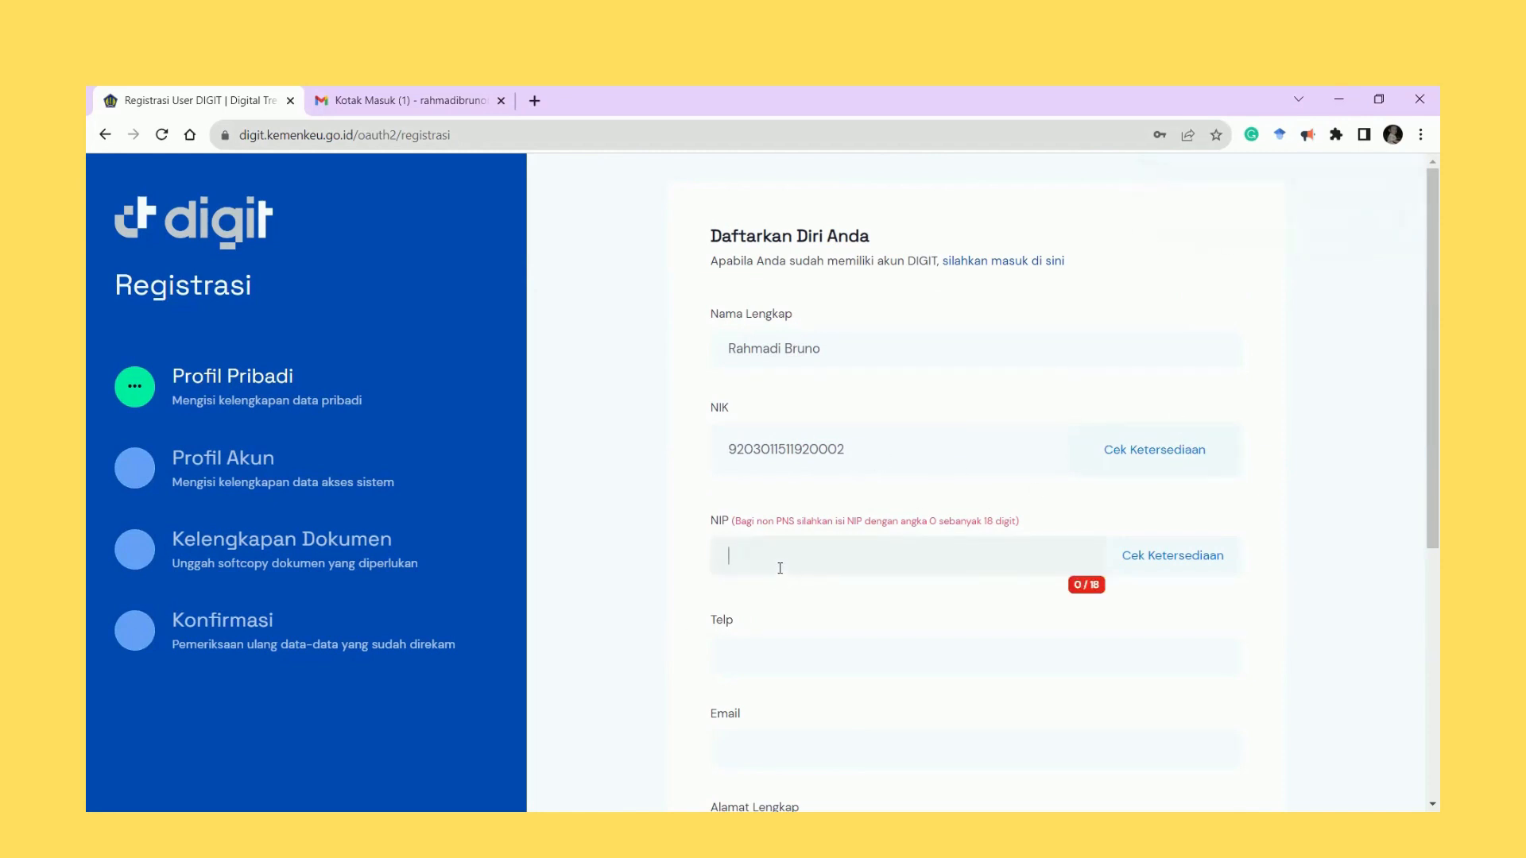
text(000000000000000000)
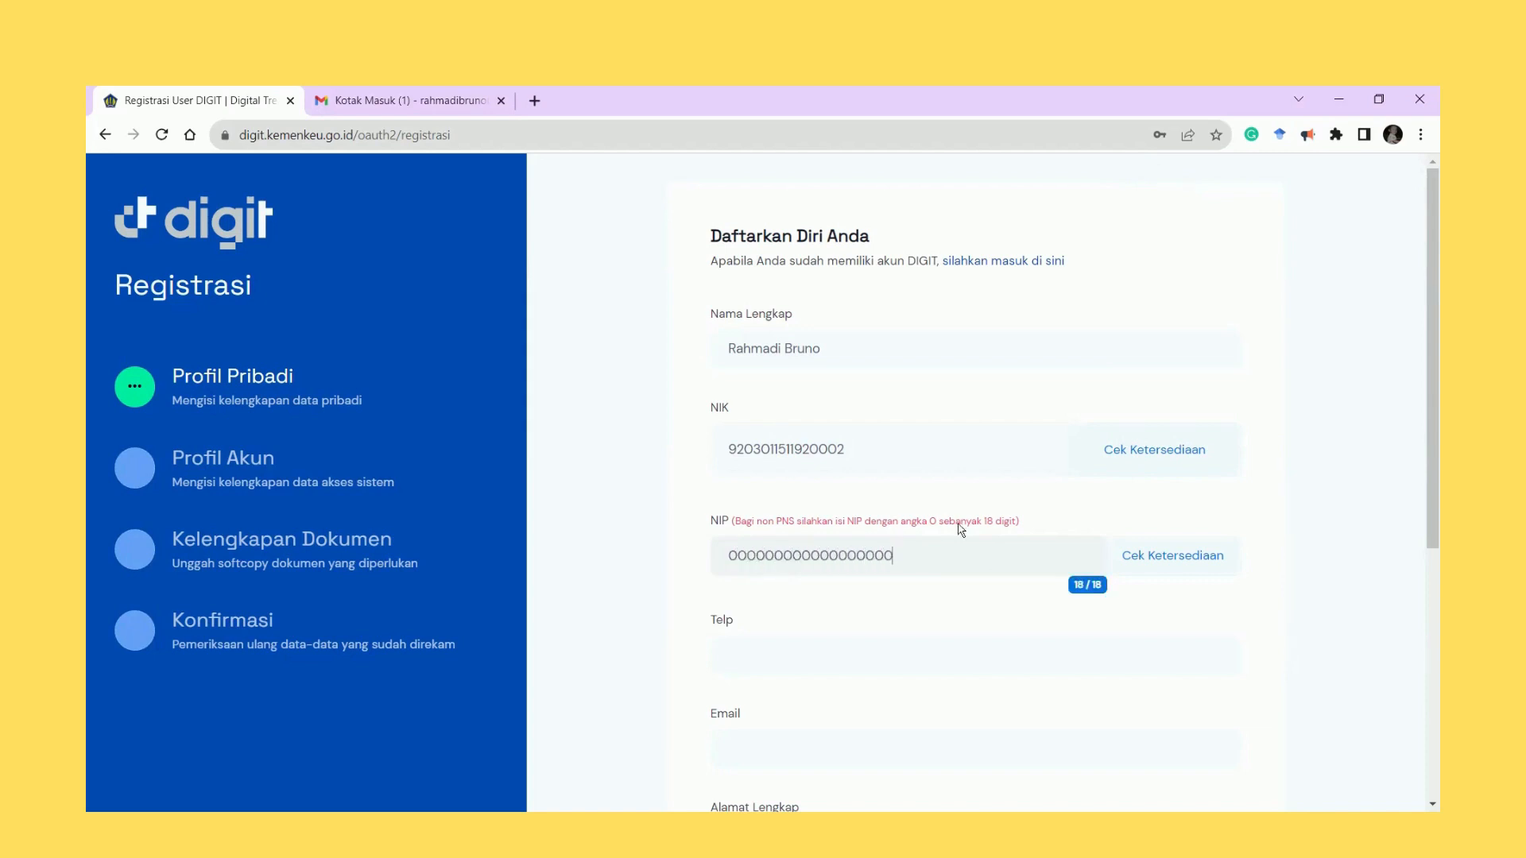
click(1177, 569)
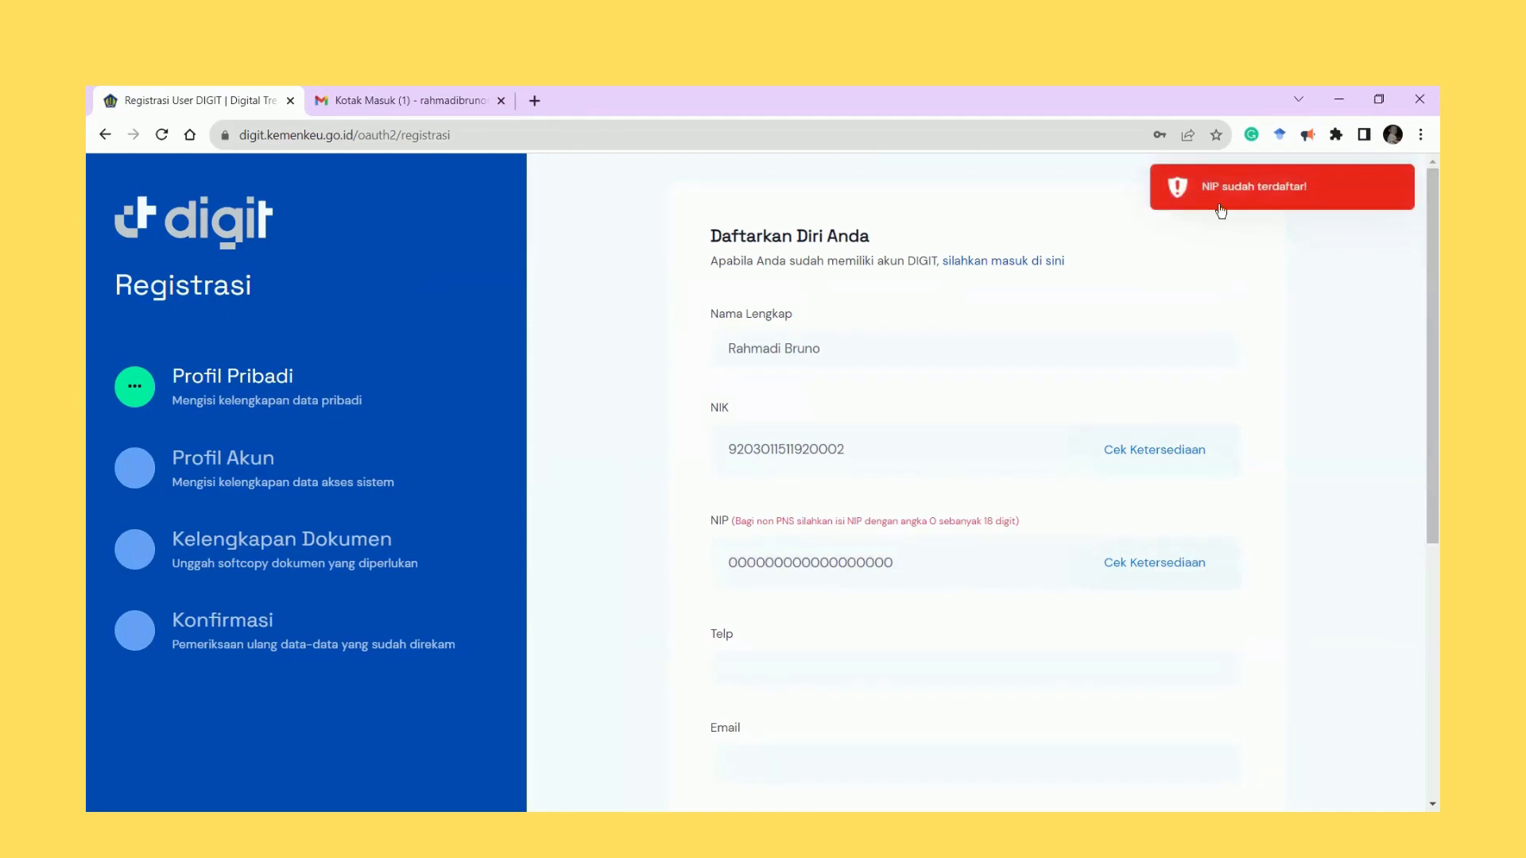
scroll(807, 590, down, 1)
Fill in the registrant's phone number and e-mail address.
click(807, 591)
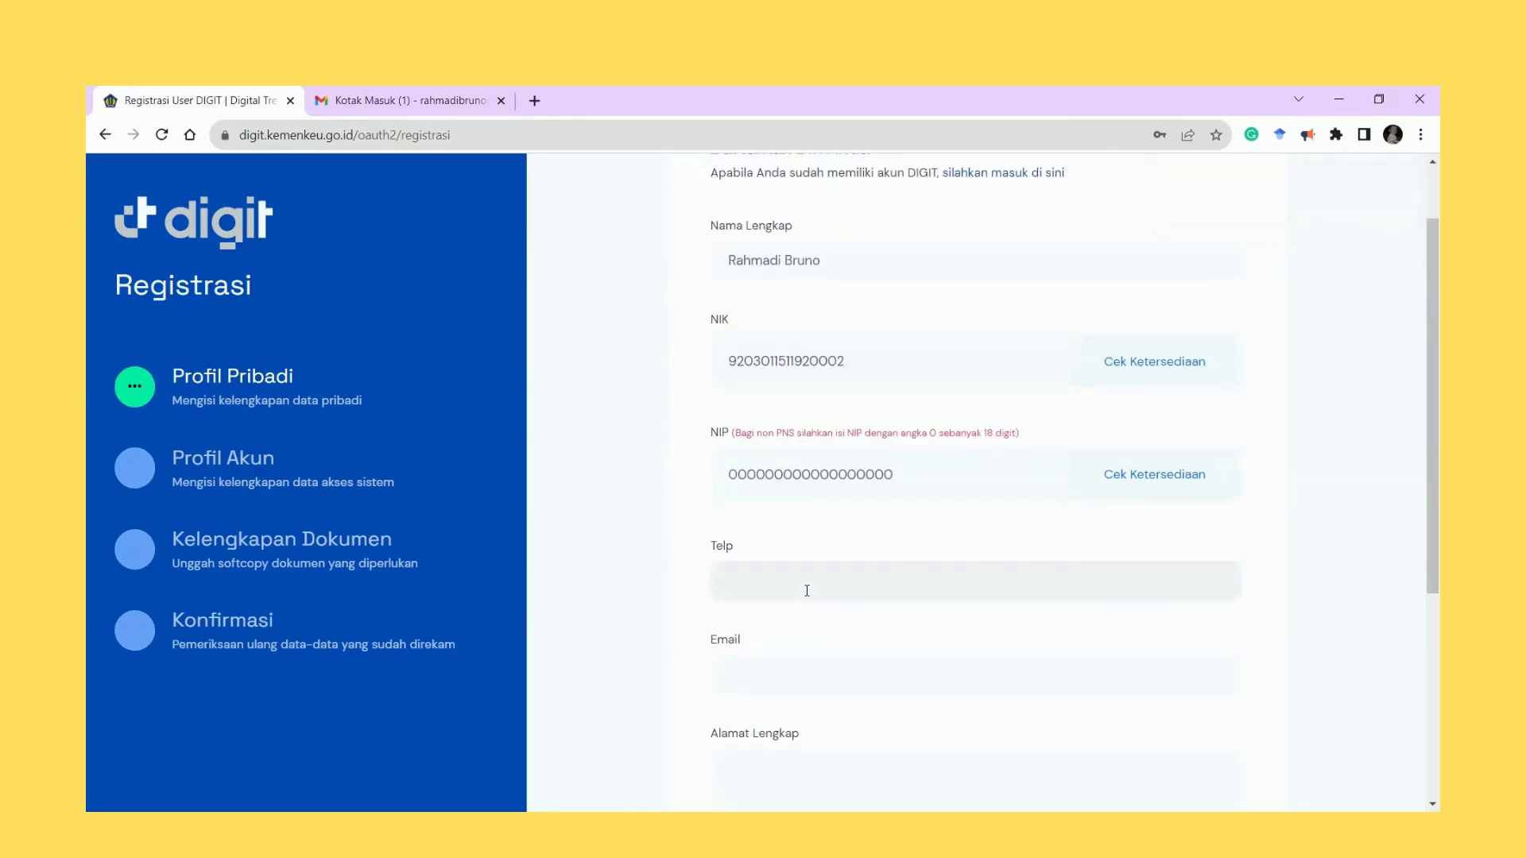
scroll(854, 670, down, 1)
click(800, 600)
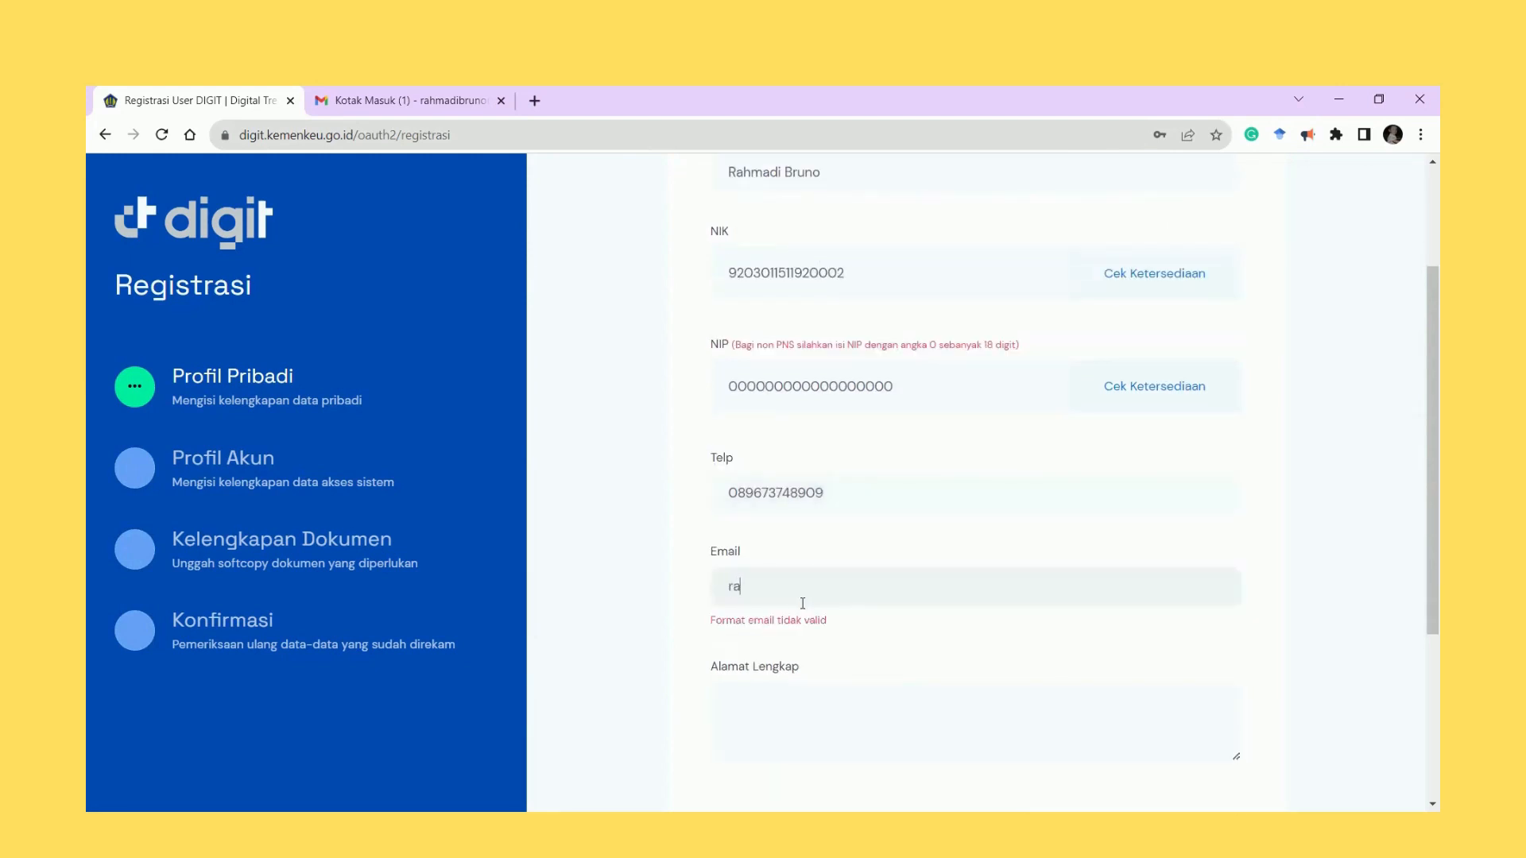
Enter the full street address in Fakfak and continue to the Profil Akun step.
key(Tab)
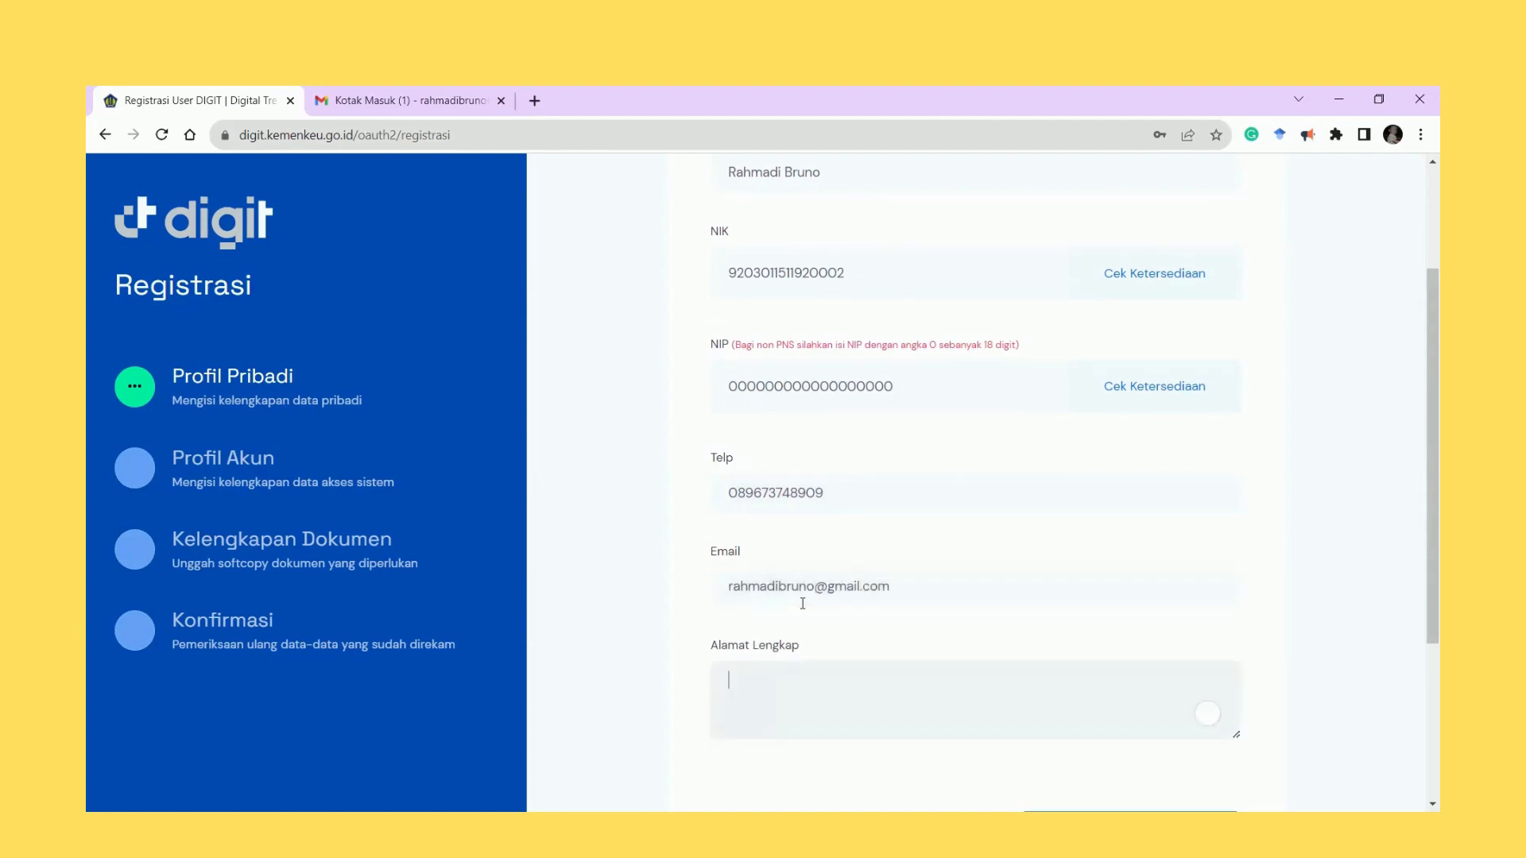
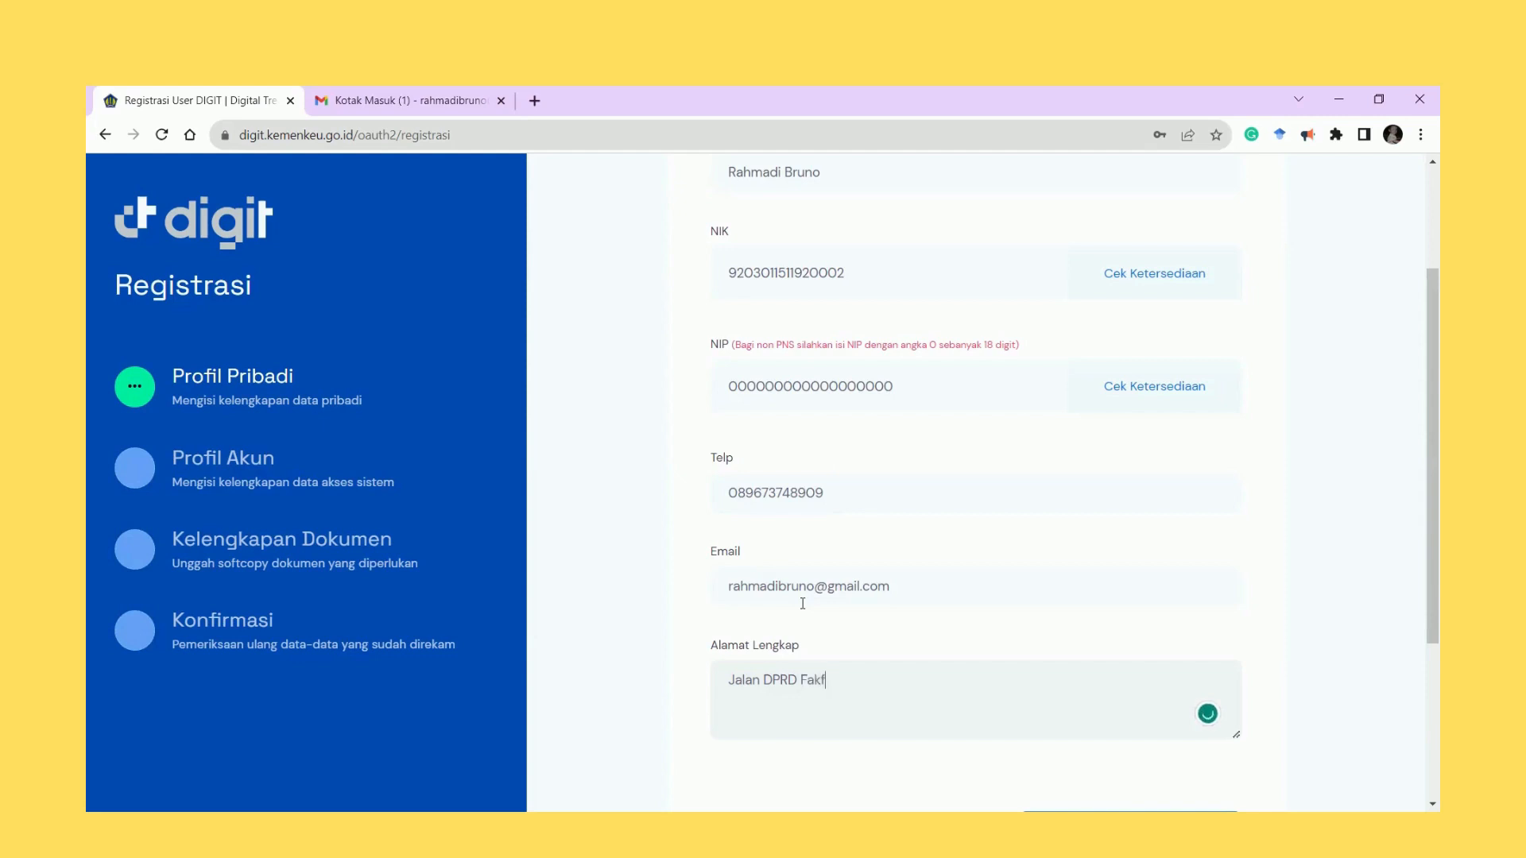
scroll(1107, 325, down, 3)
scroll(1122, 580, up, 6)
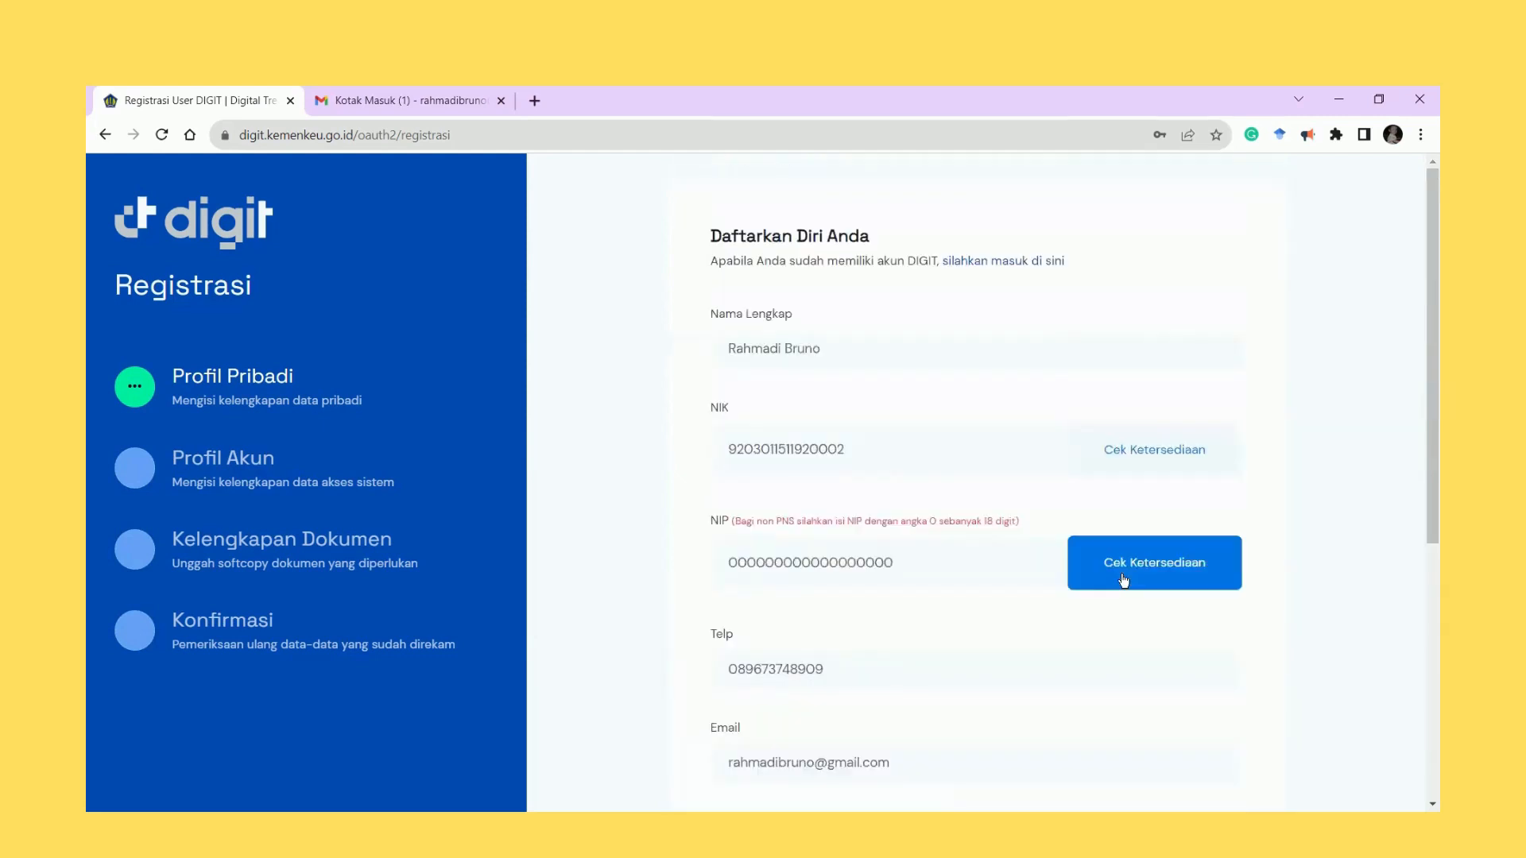
scroll(1122, 580, down, 6)
click(1123, 580)
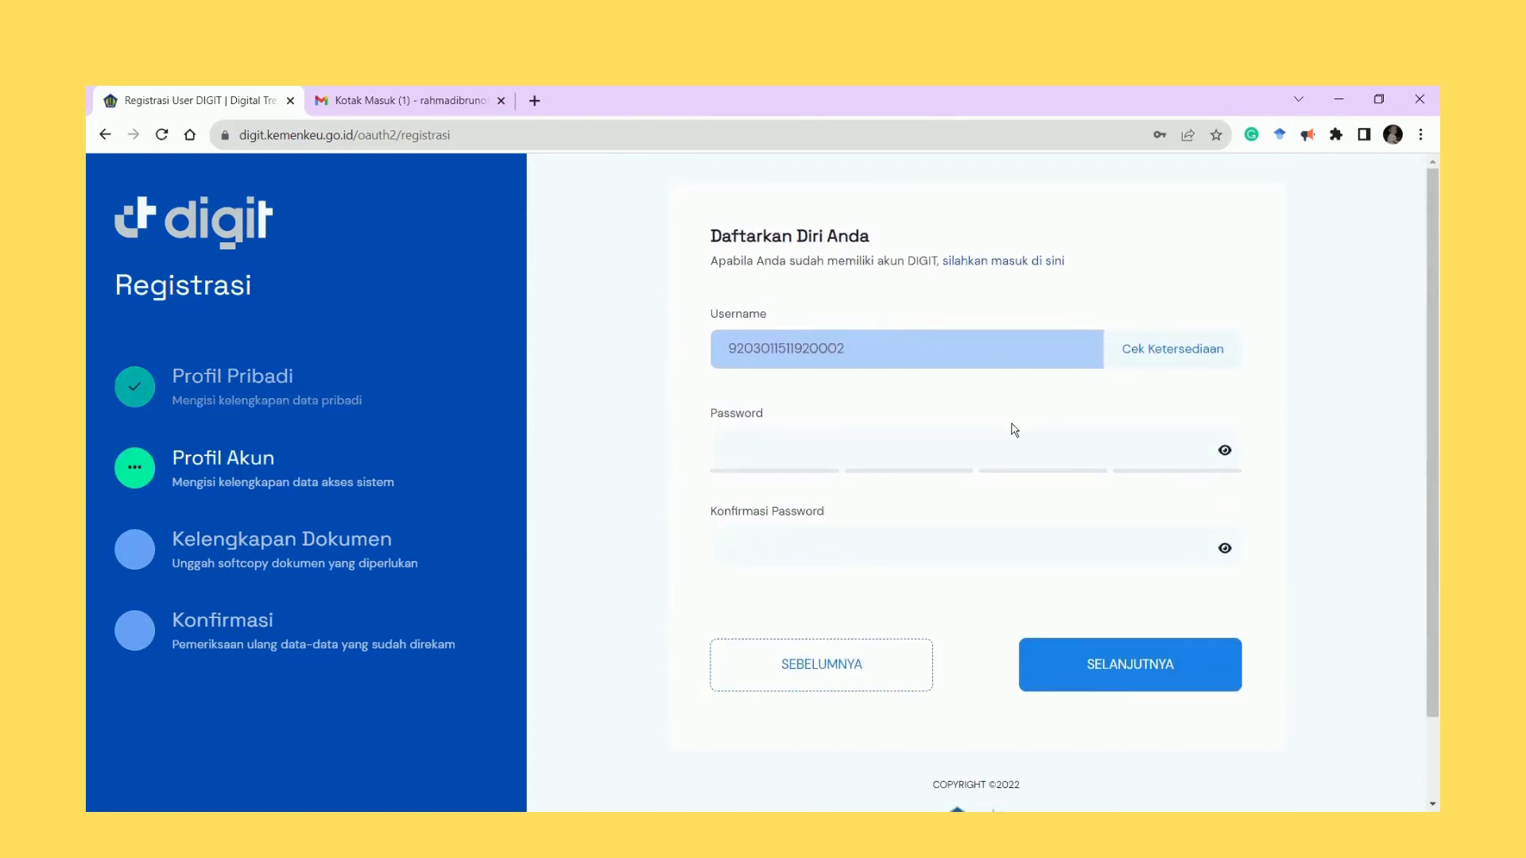
Set the account password with a matching confirmation and proceed to Kelengkapan Dokumen.
click(892, 451)
text(abc)
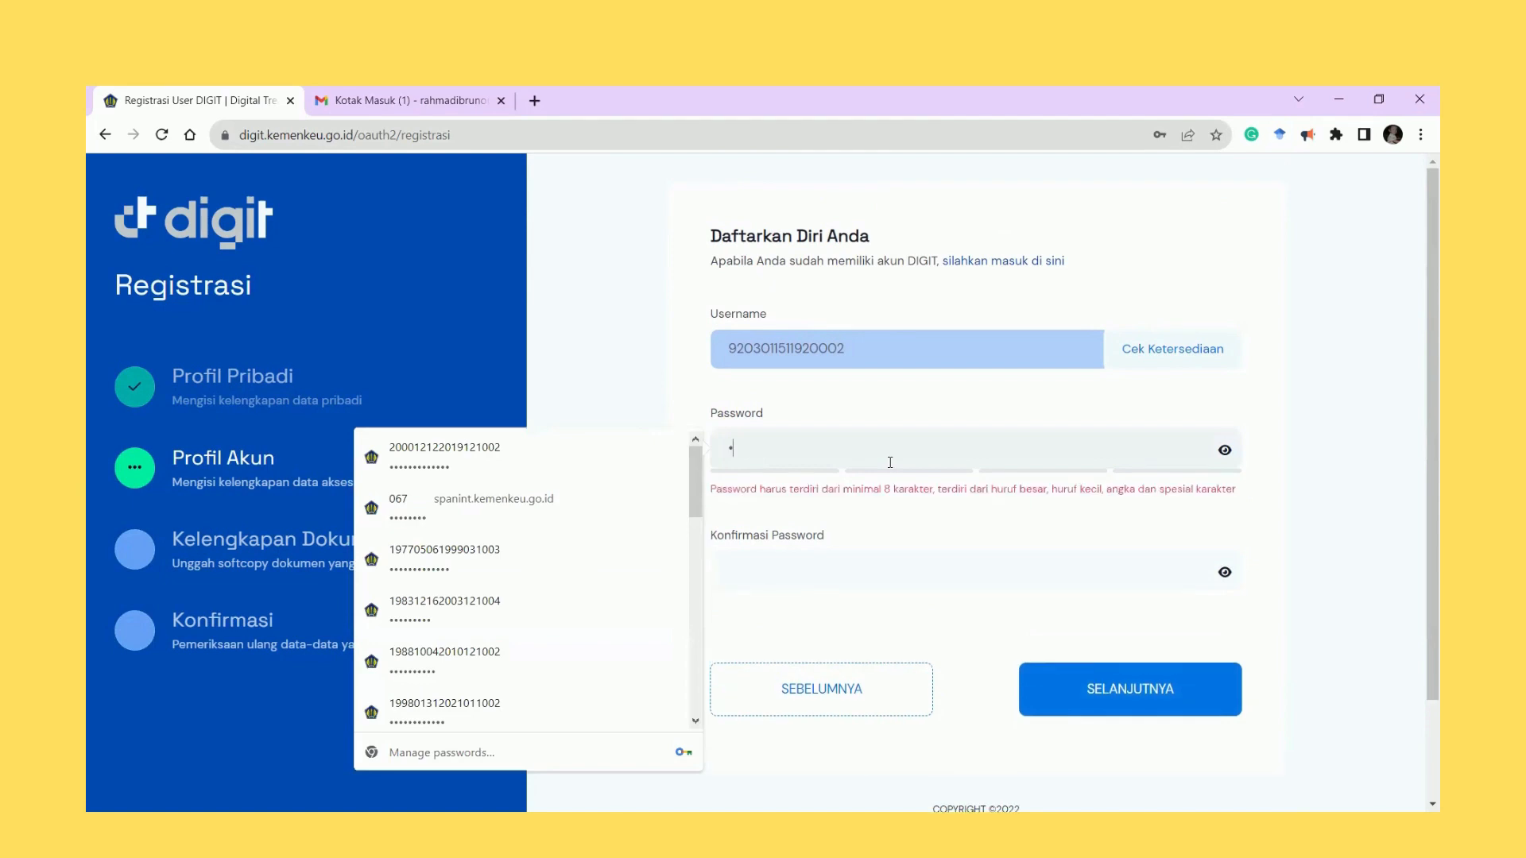
text(defghijkl)
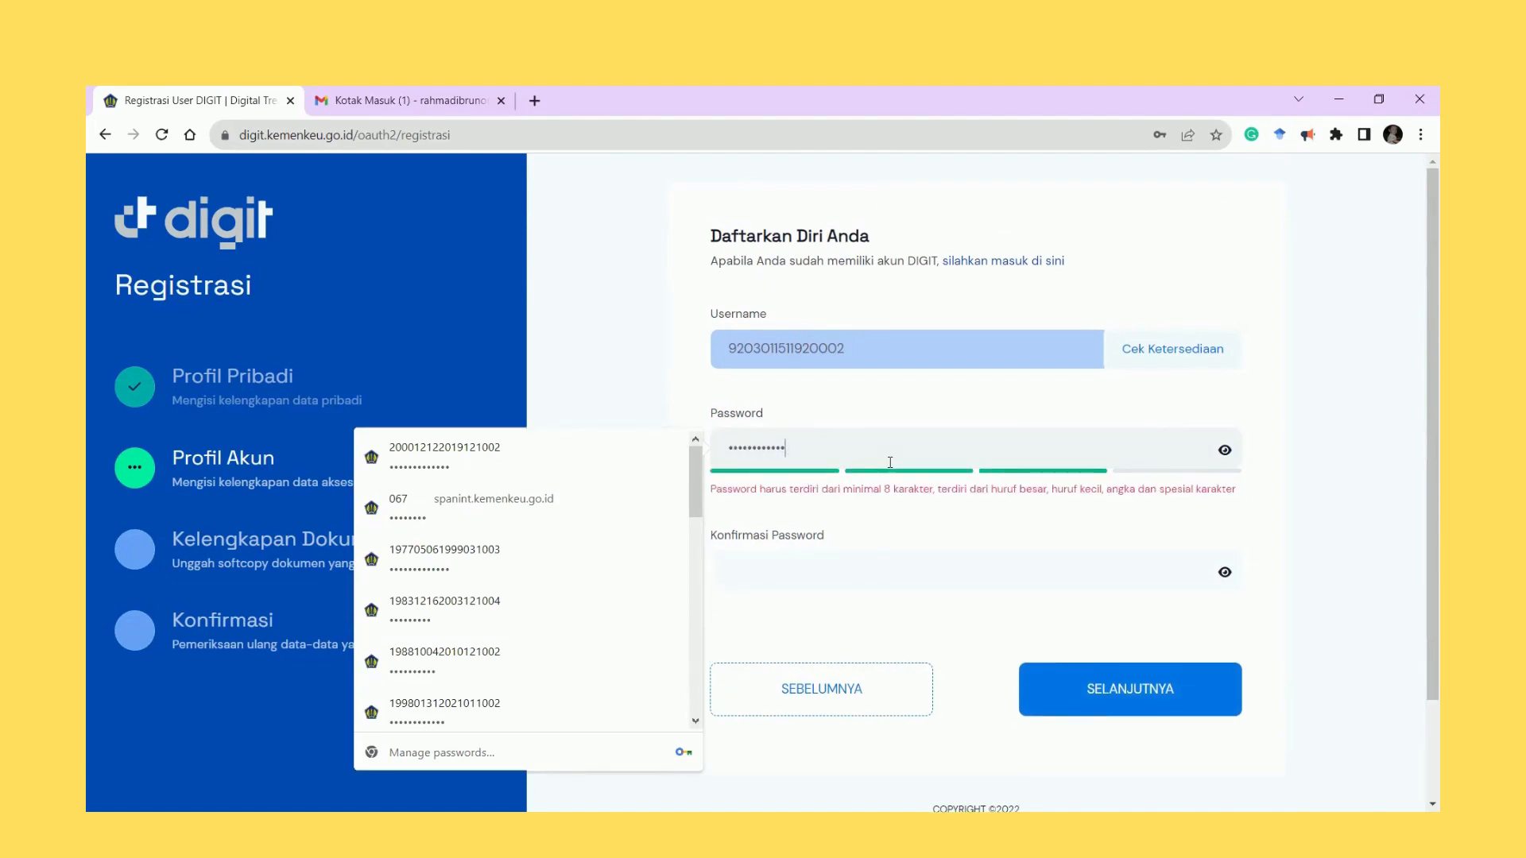
text(!)
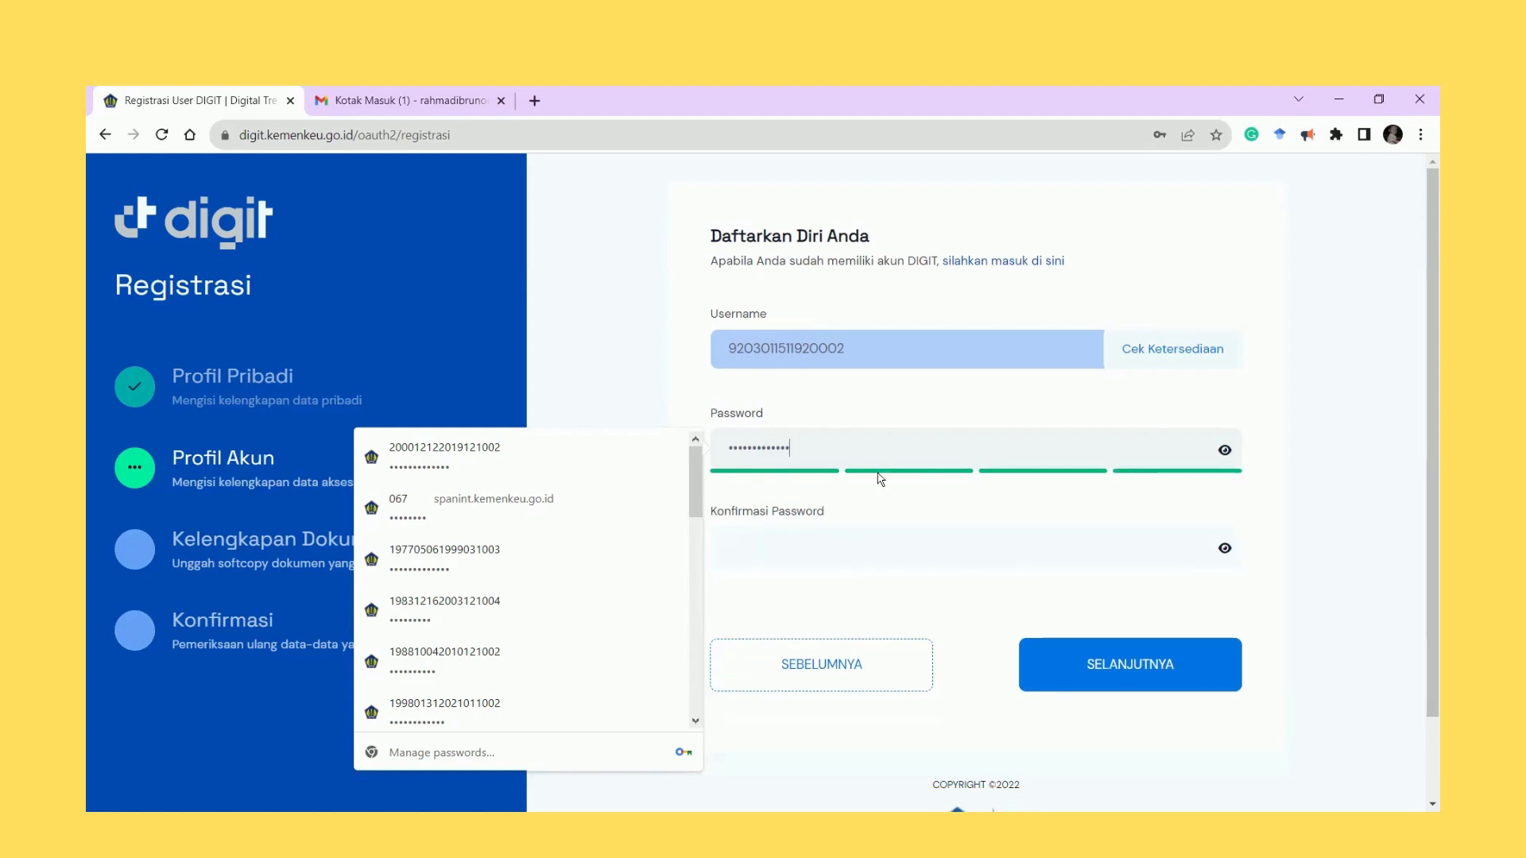
click(843, 548)
text(abcdefg)
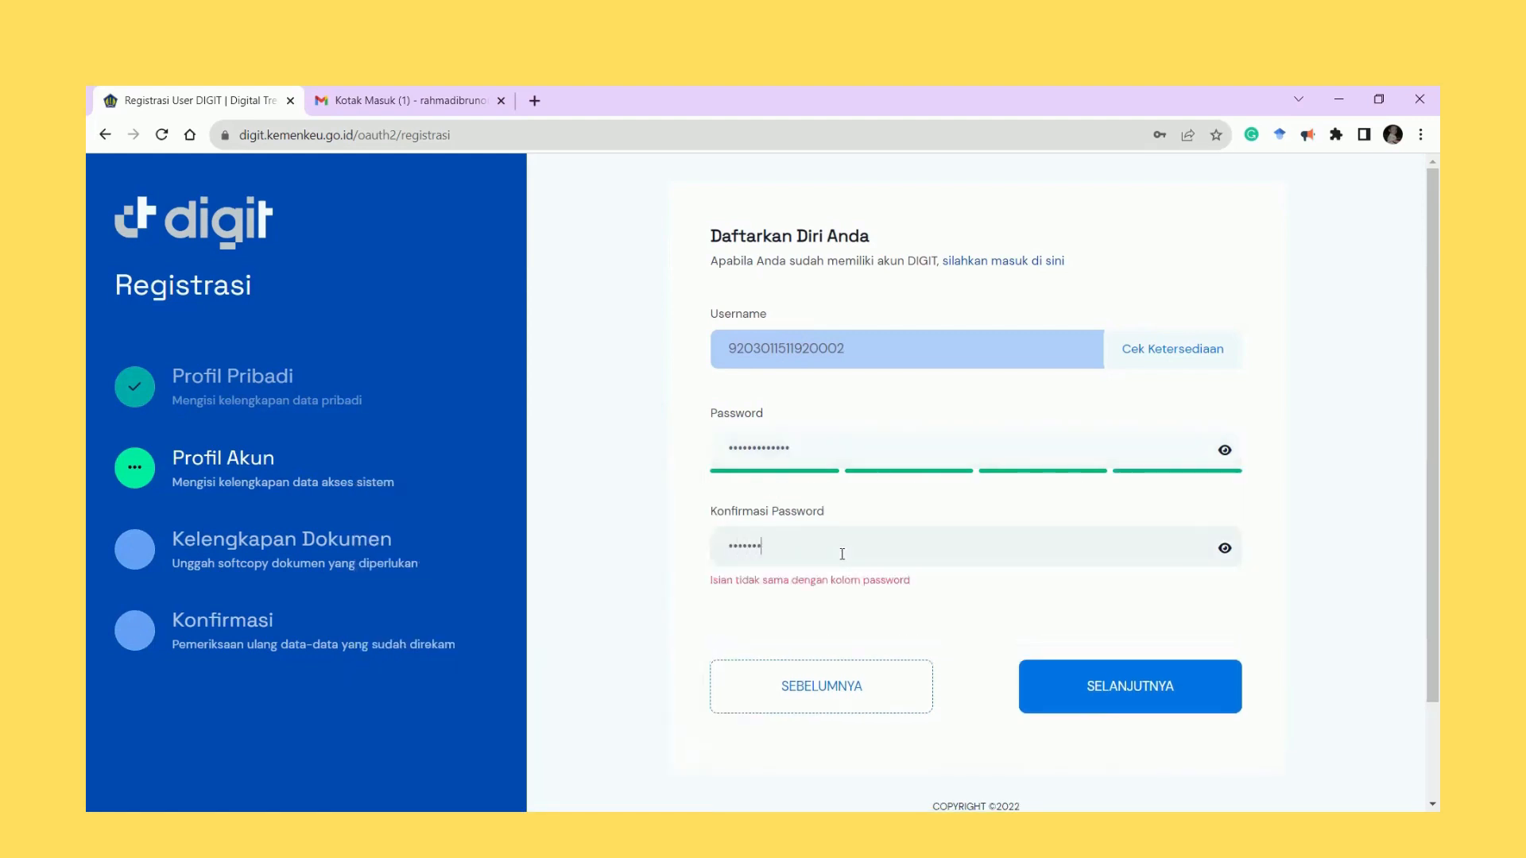
text(hijk!)
click(931, 441)
drag(869, 540, 511, 585)
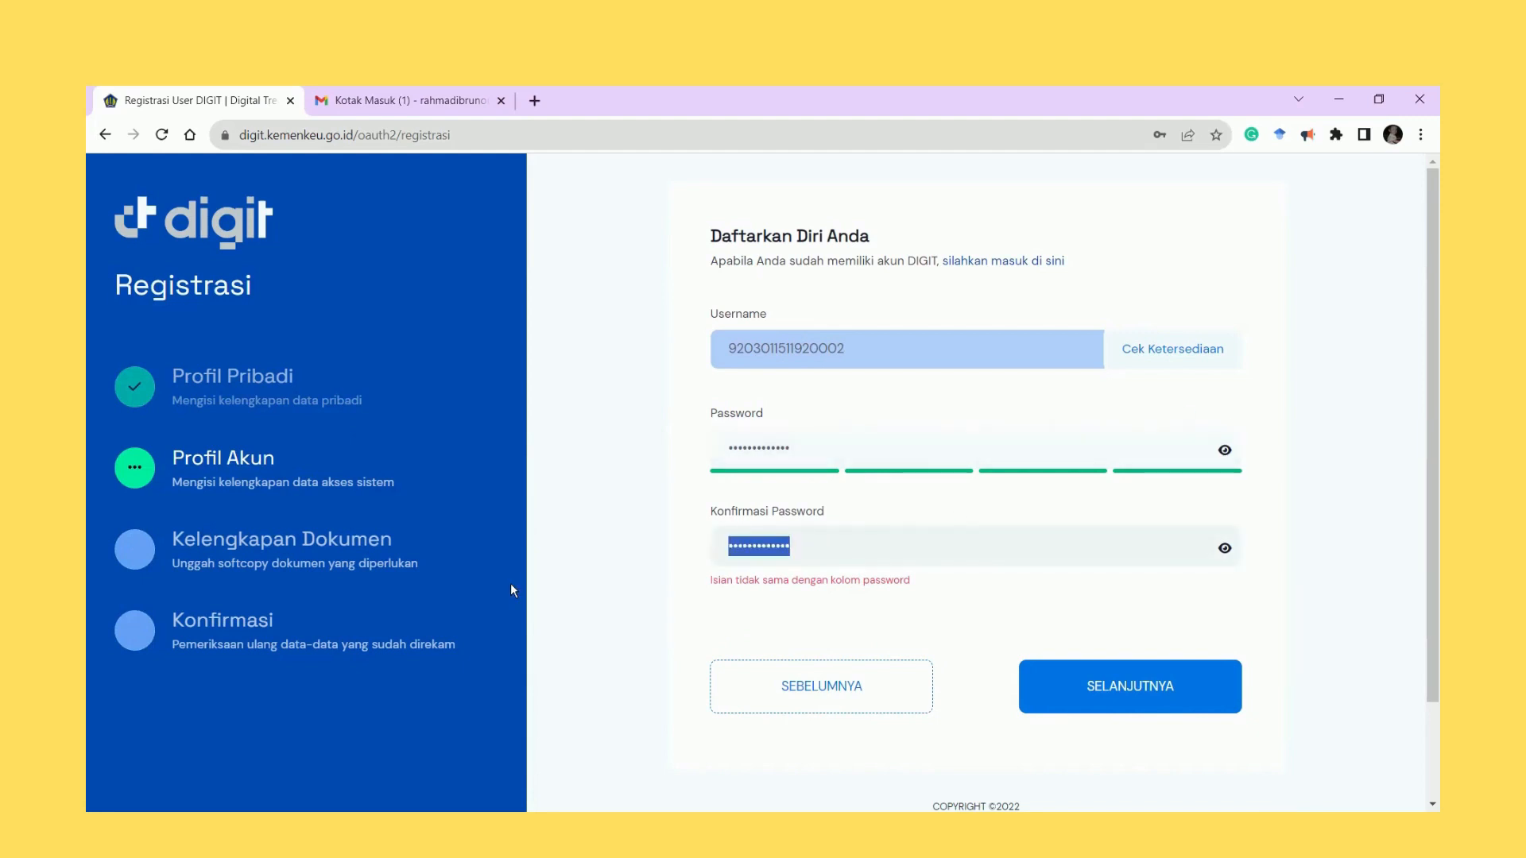
text(•••••••••••••)
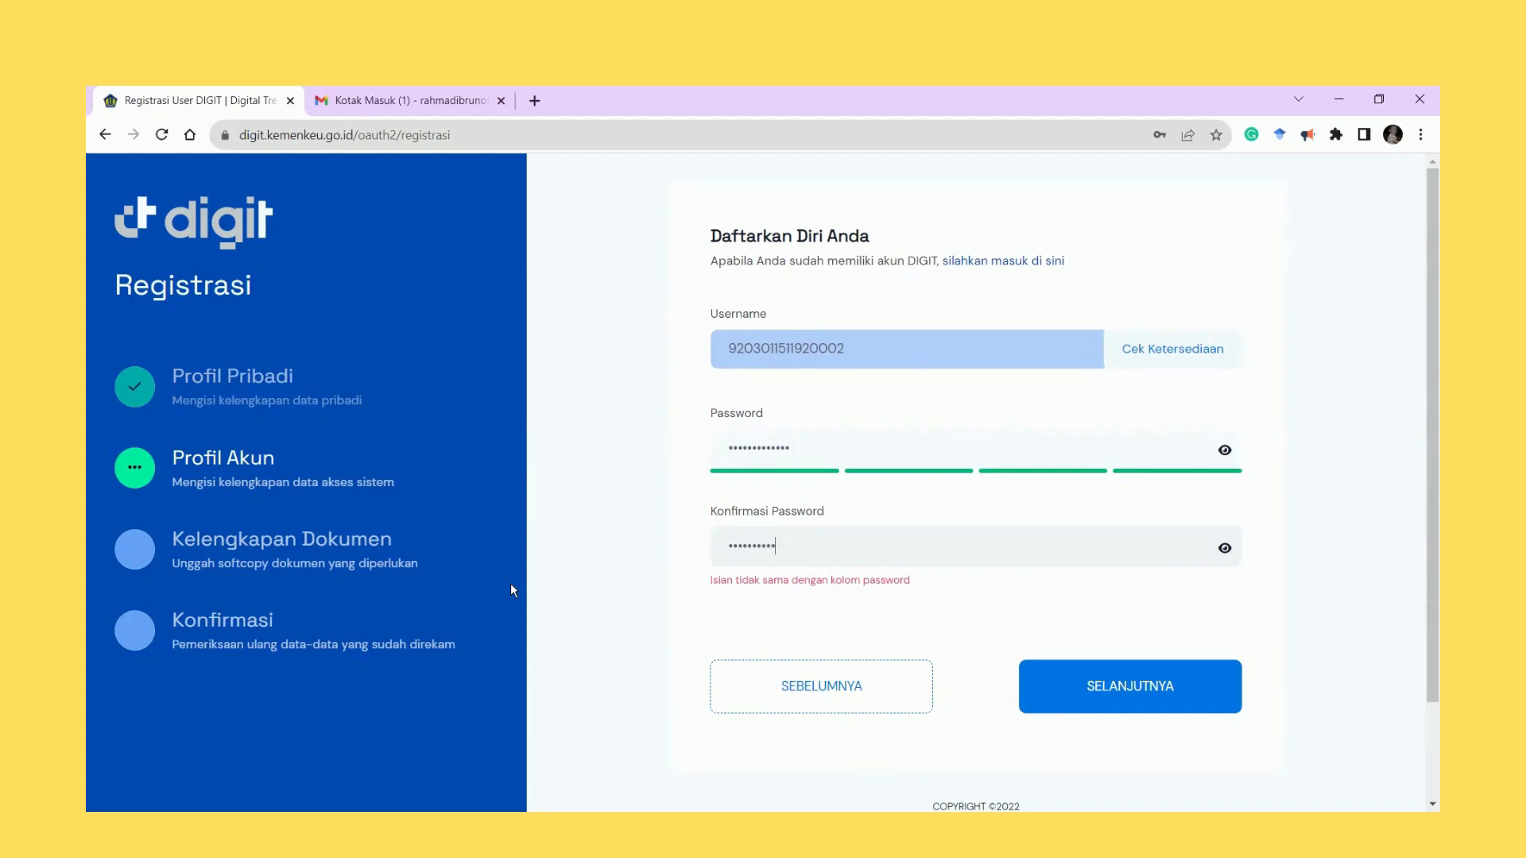
click(1133, 673)
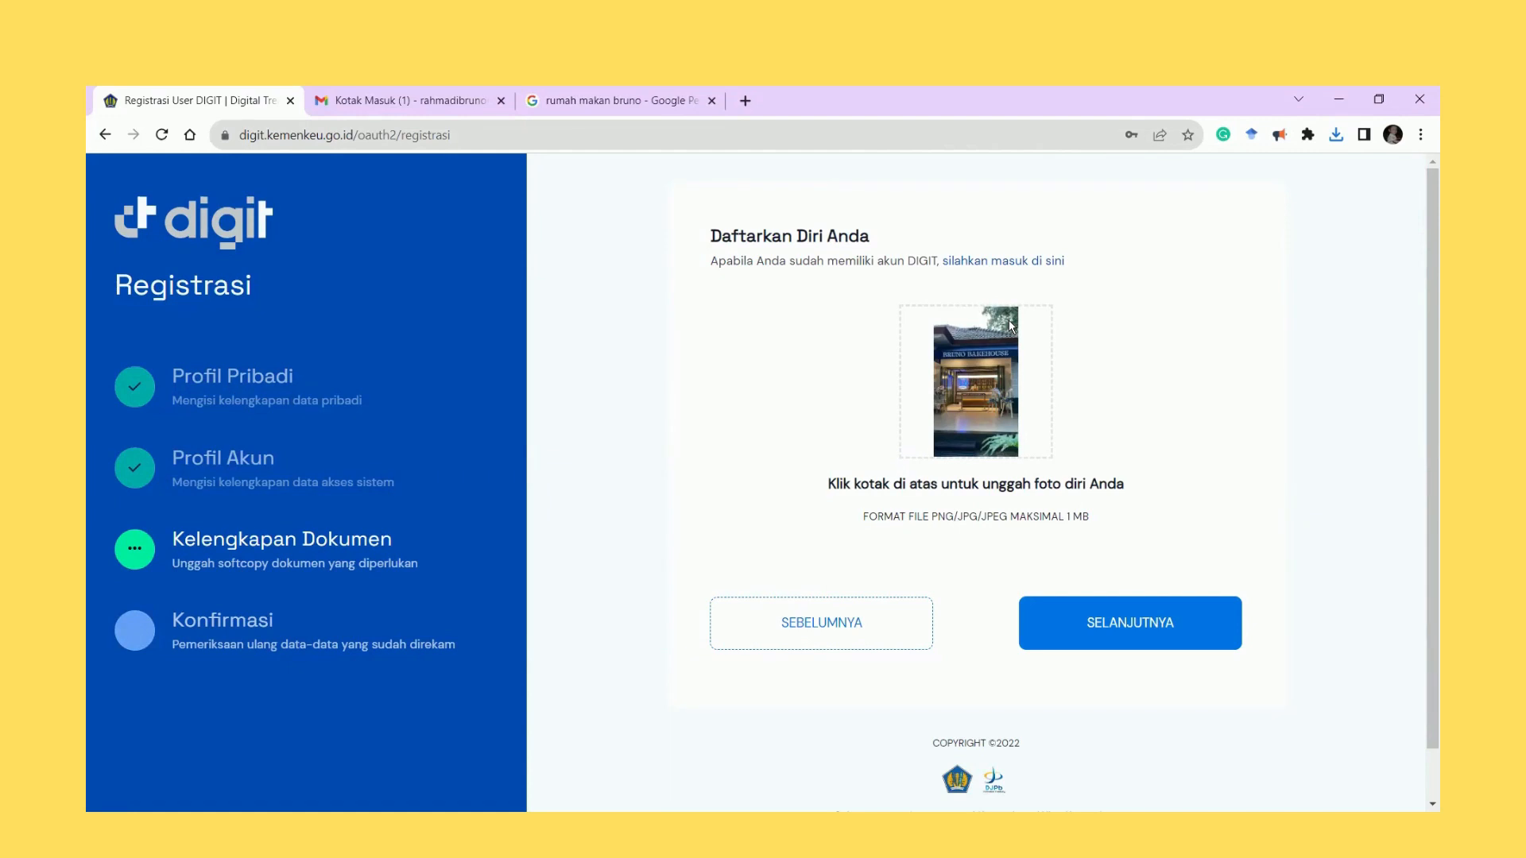
Review the data summary, save the registration, and acknowledge the success message.
click(1106, 625)
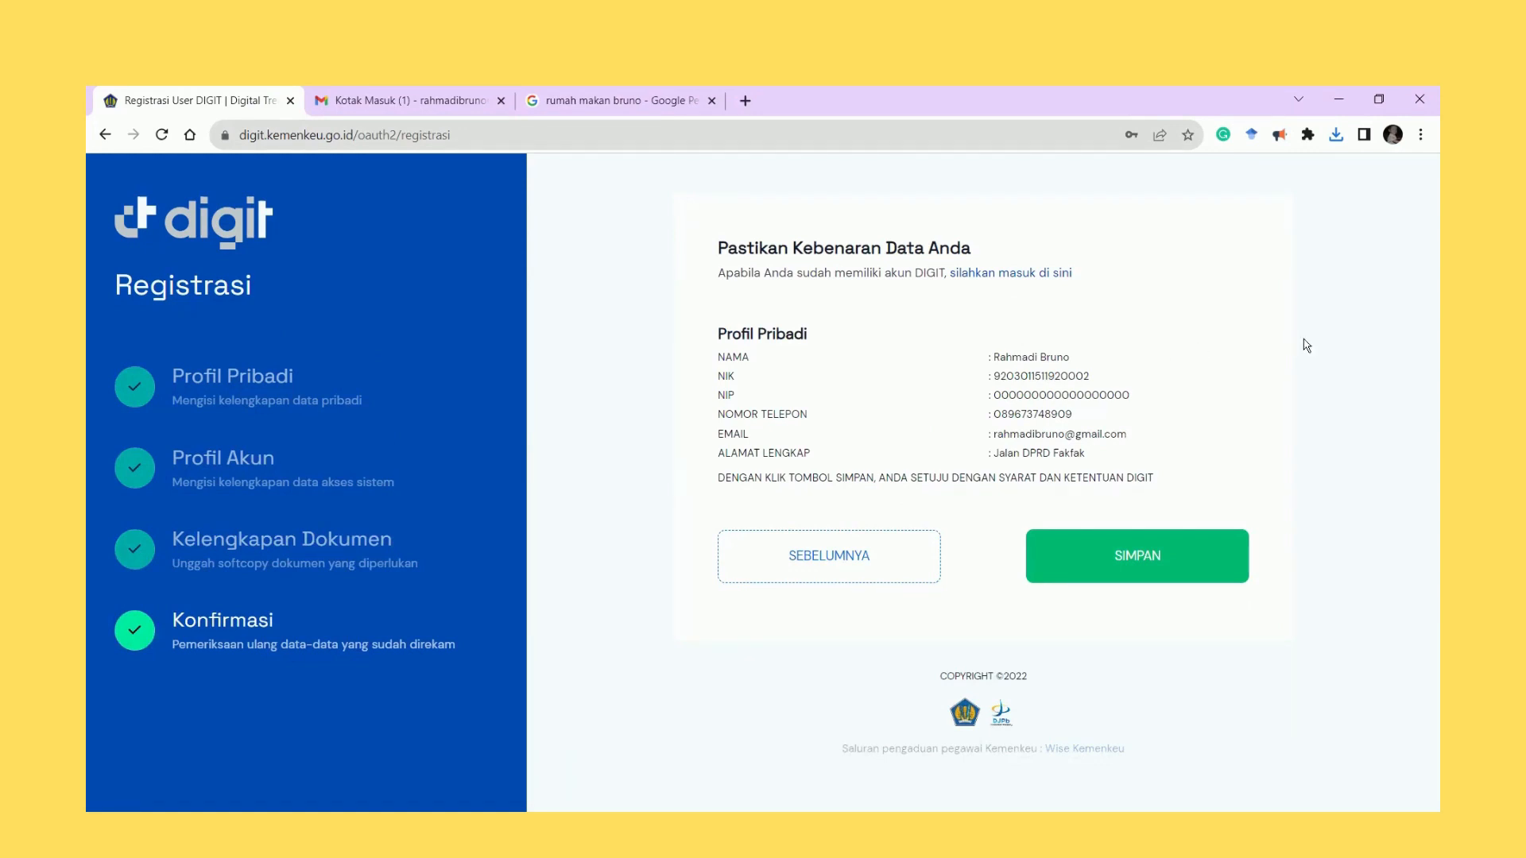
click(1111, 560)
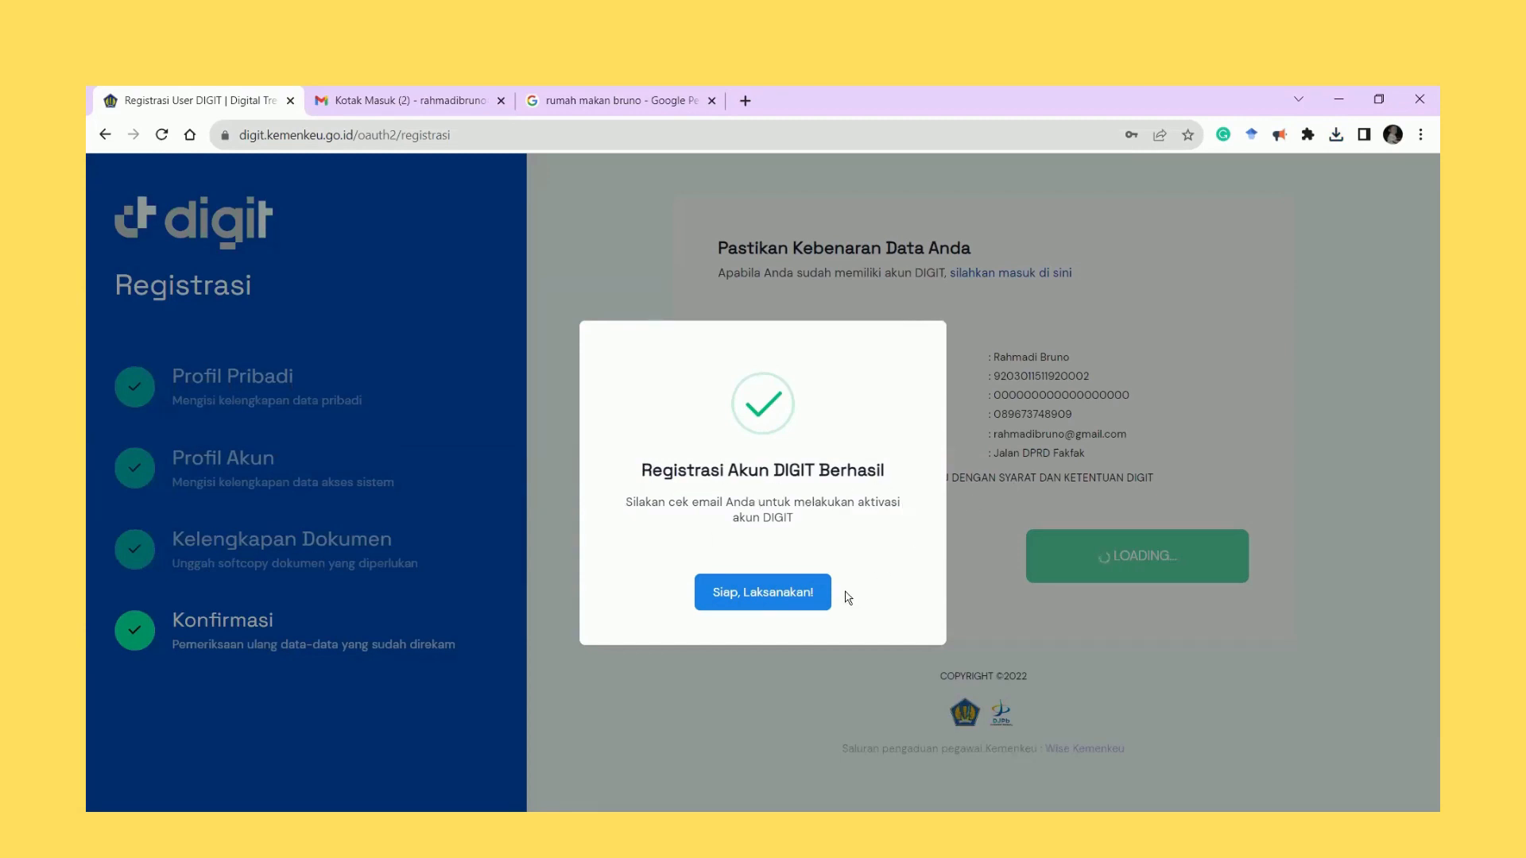
click(769, 600)
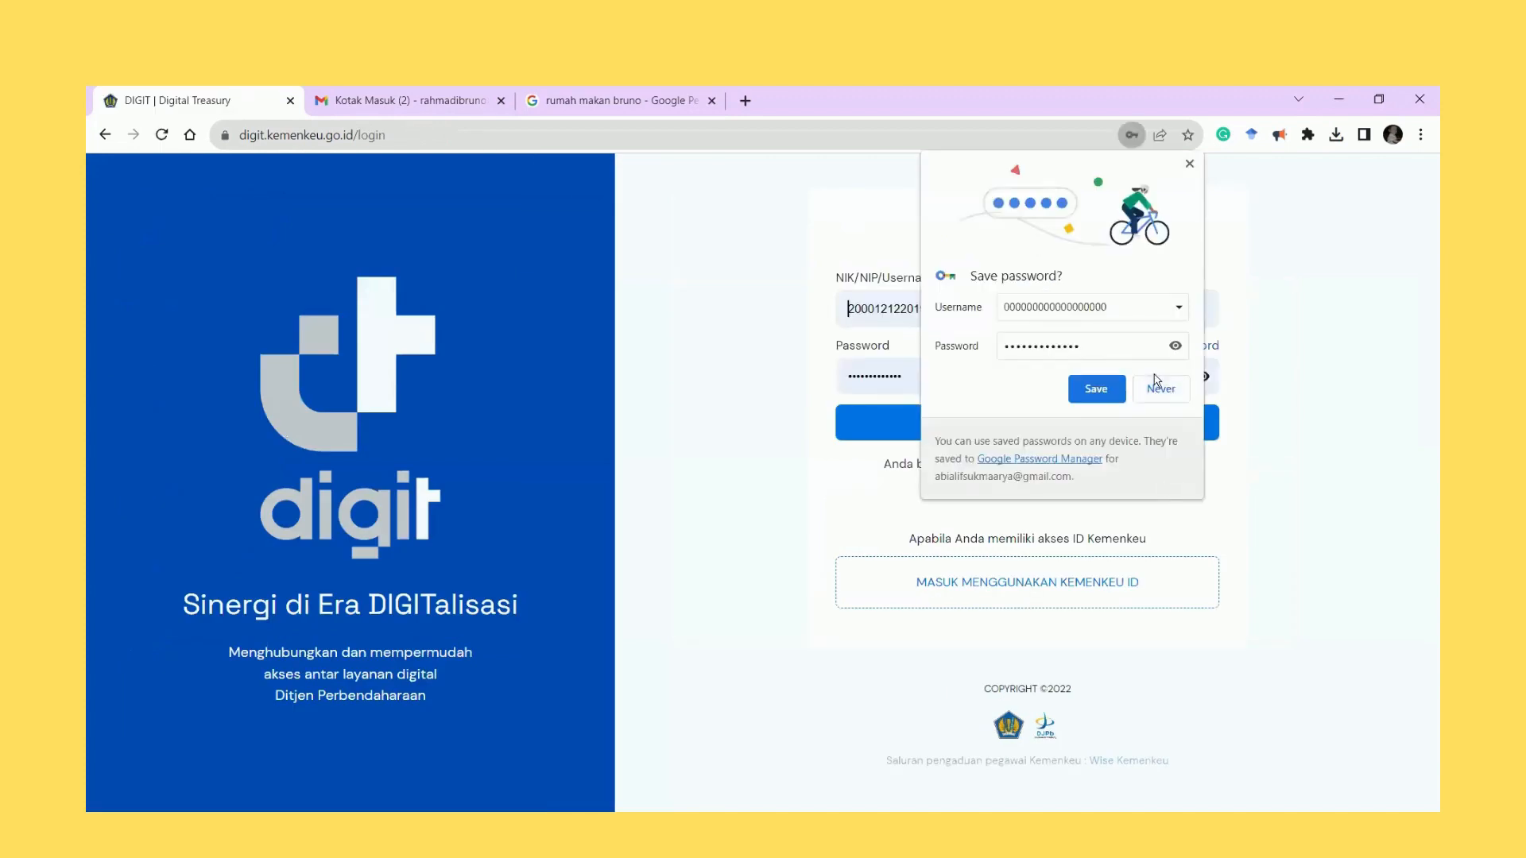
Follow the activation link in the 'Aktifasi Akun DIGIT' e-mail and close the old DIGIT tab.
click(1187, 167)
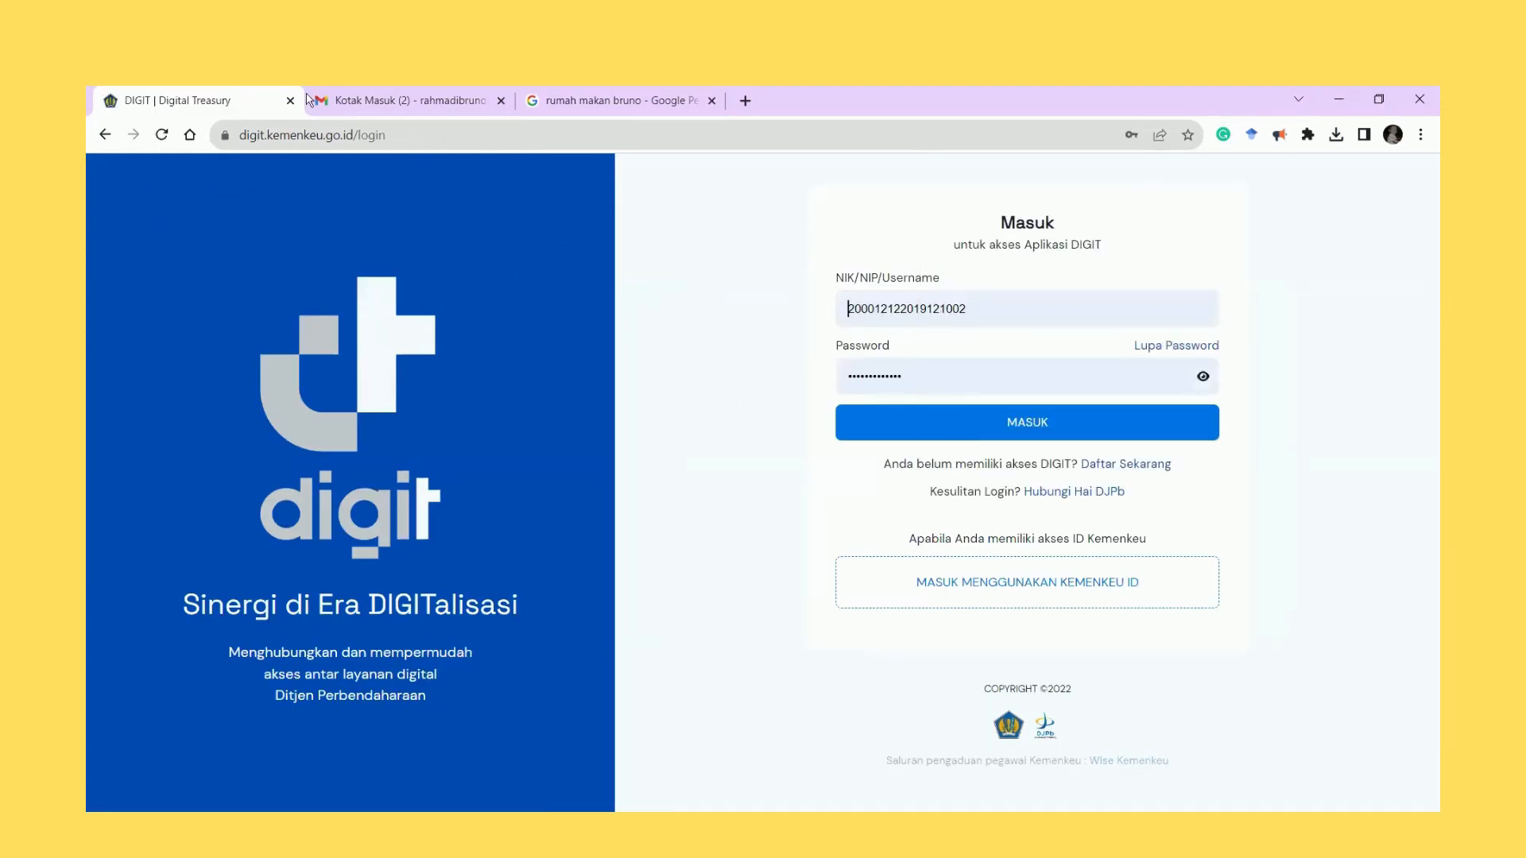
click(355, 101)
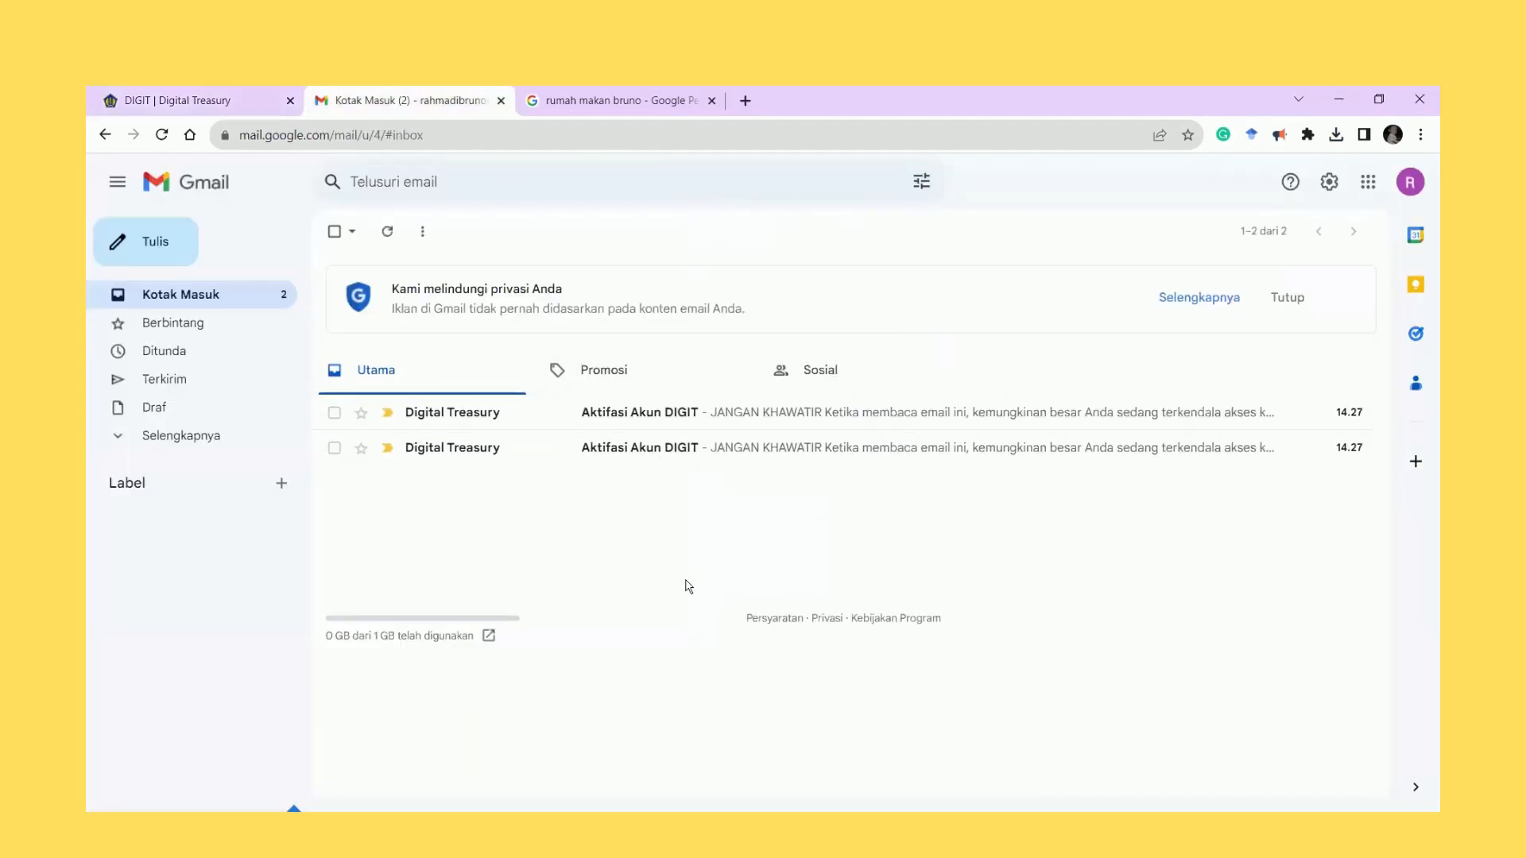
click(666, 427)
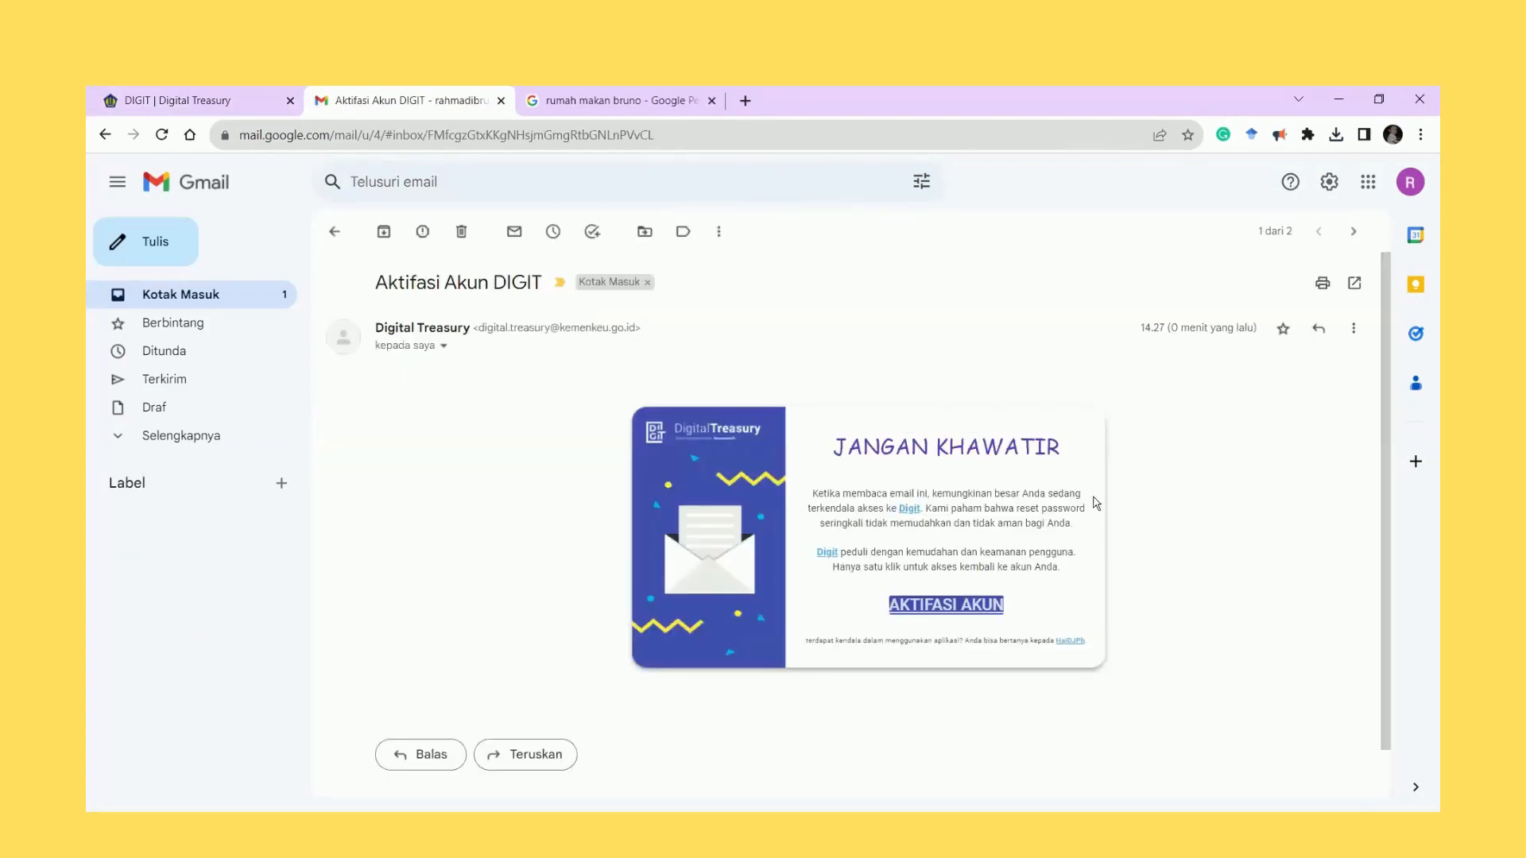
click(960, 606)
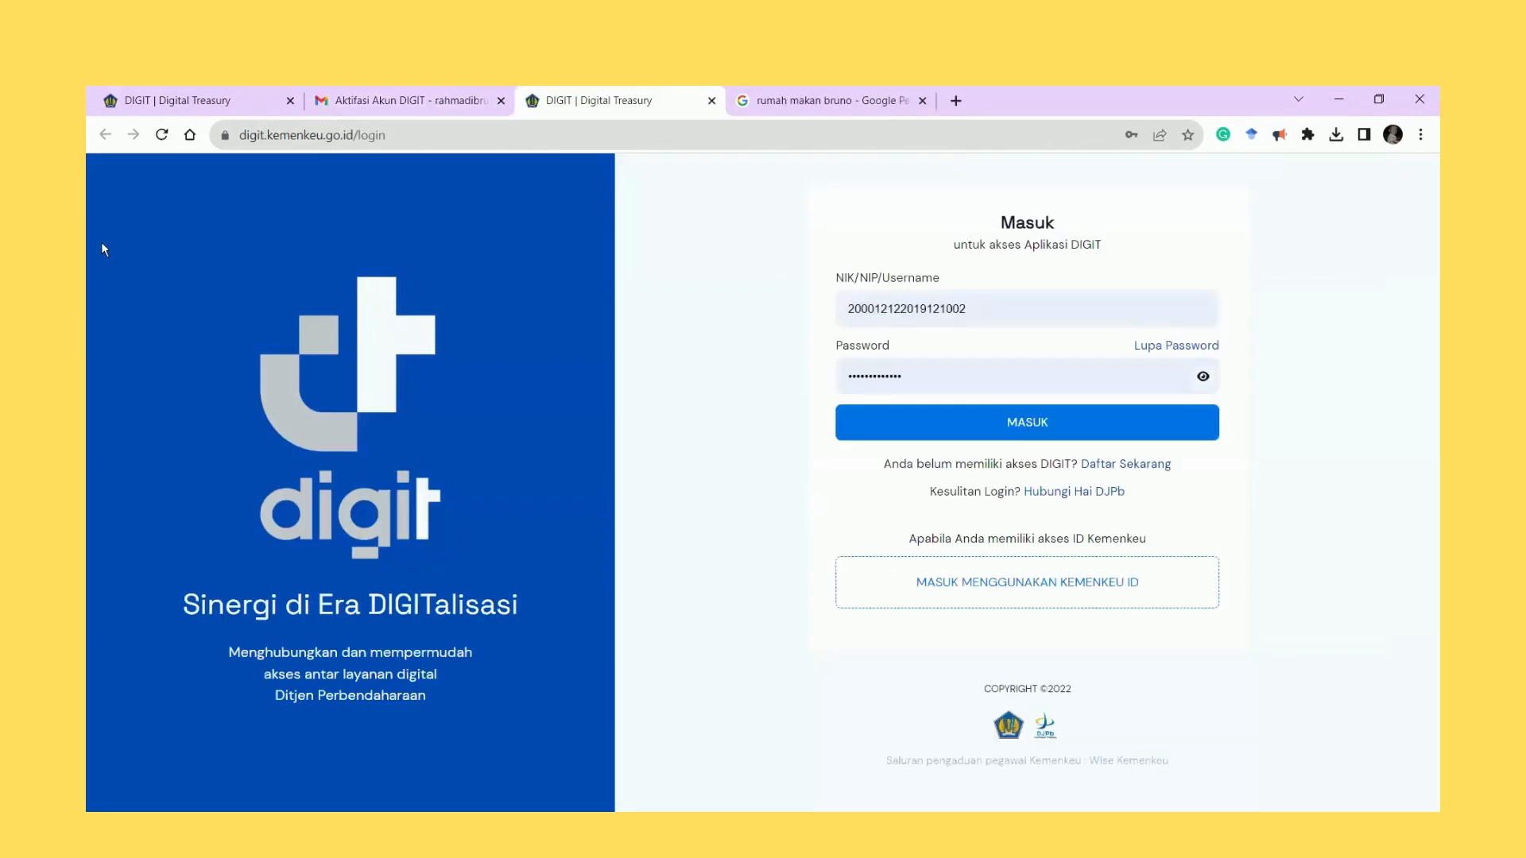
click(290, 101)
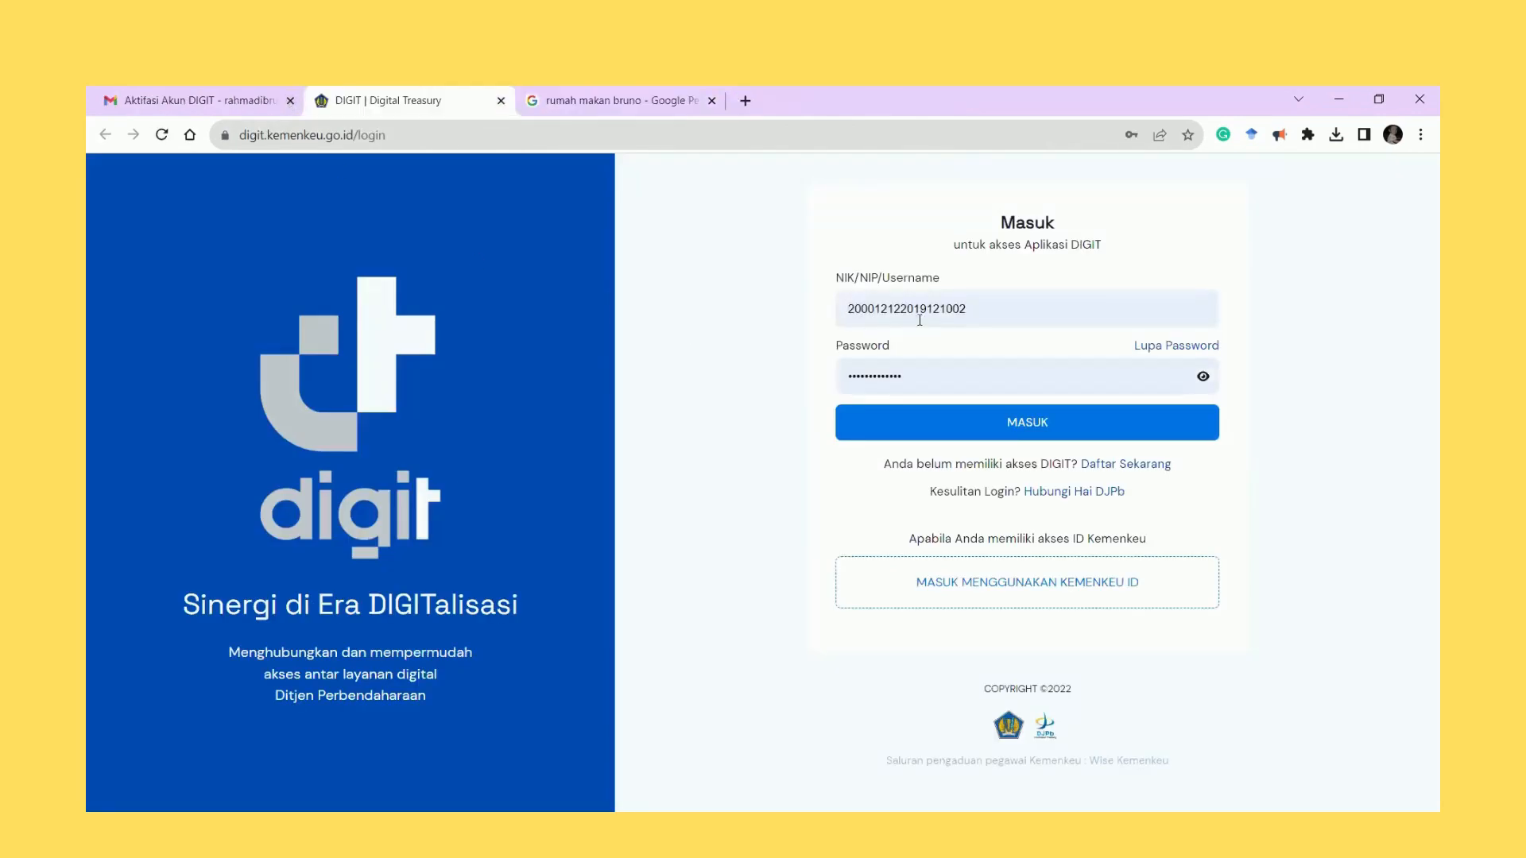
Log in to DIGIT with the NIK and new password, then close the Gmail tab.
click(1000, 308)
key(ctrl+v)
key(ctrl+a)
key(ctrl+v)
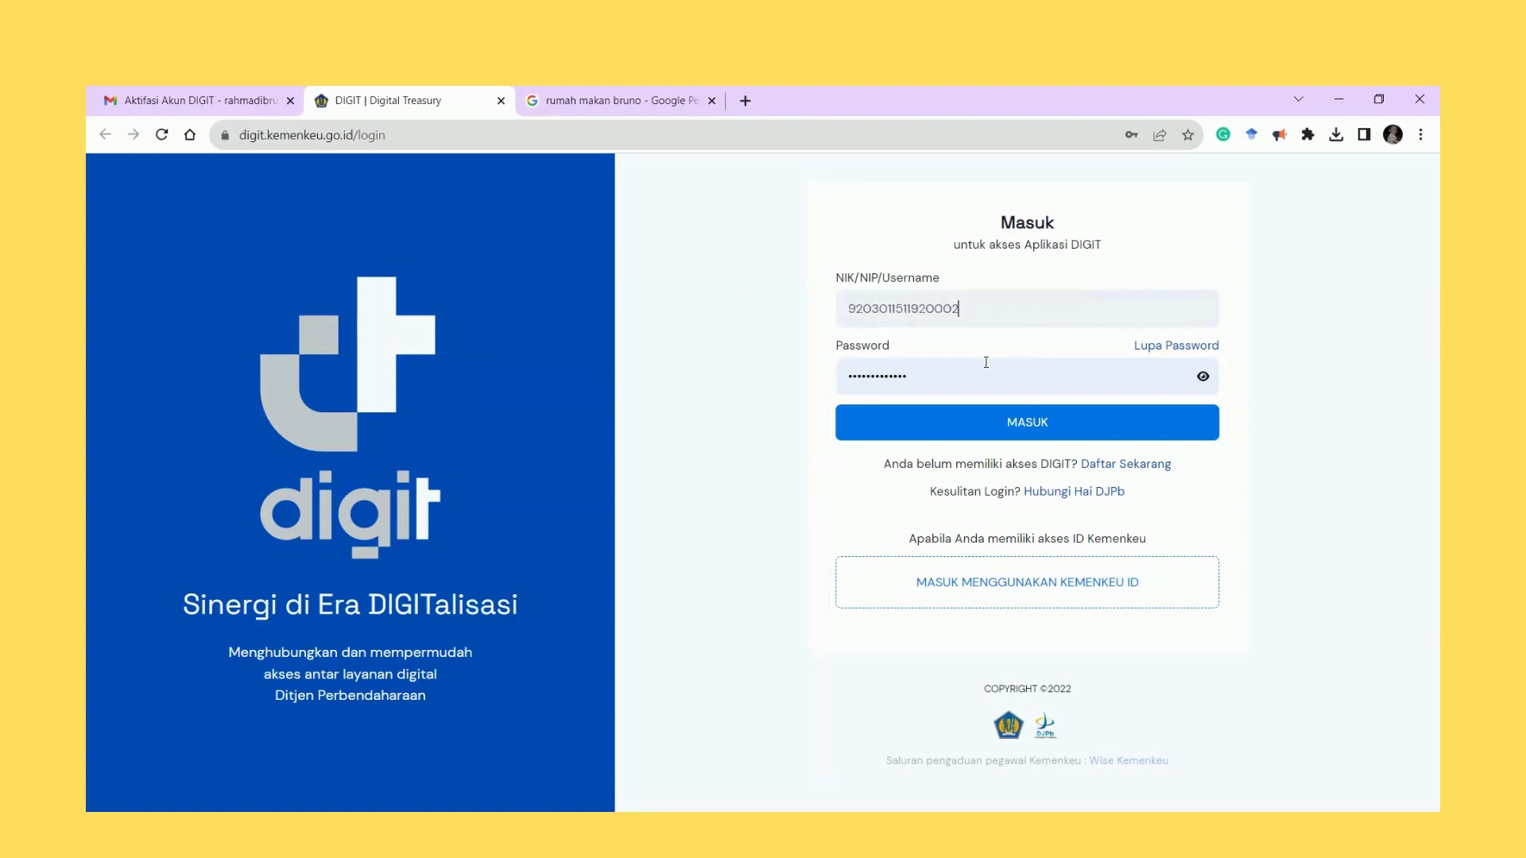
click(984, 370)
key(ctrl+a)
key(BackSpace)
text(•••••••••••)
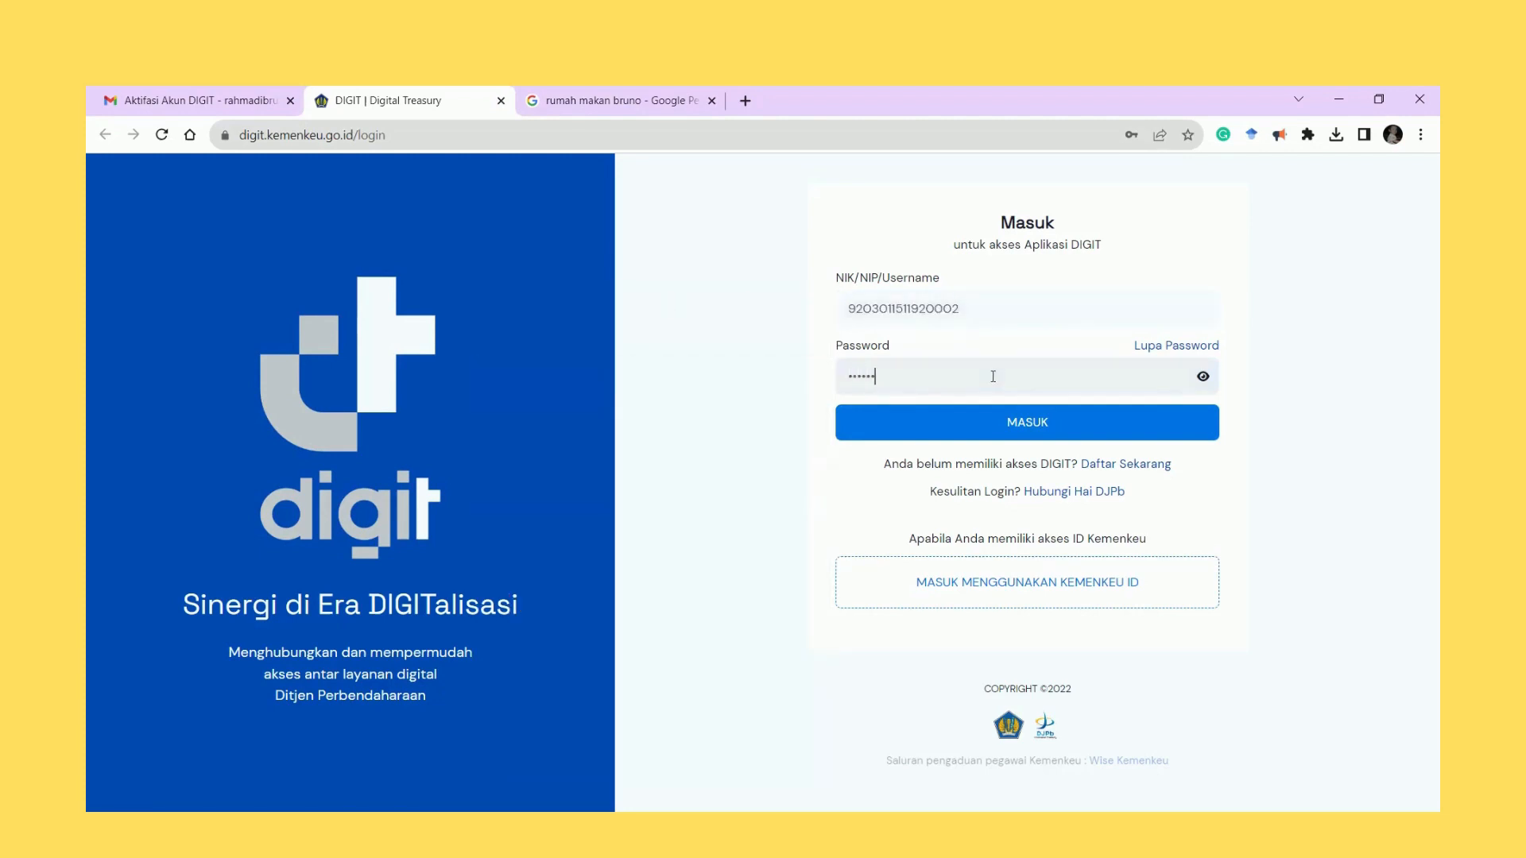
text(•)
key(Return)
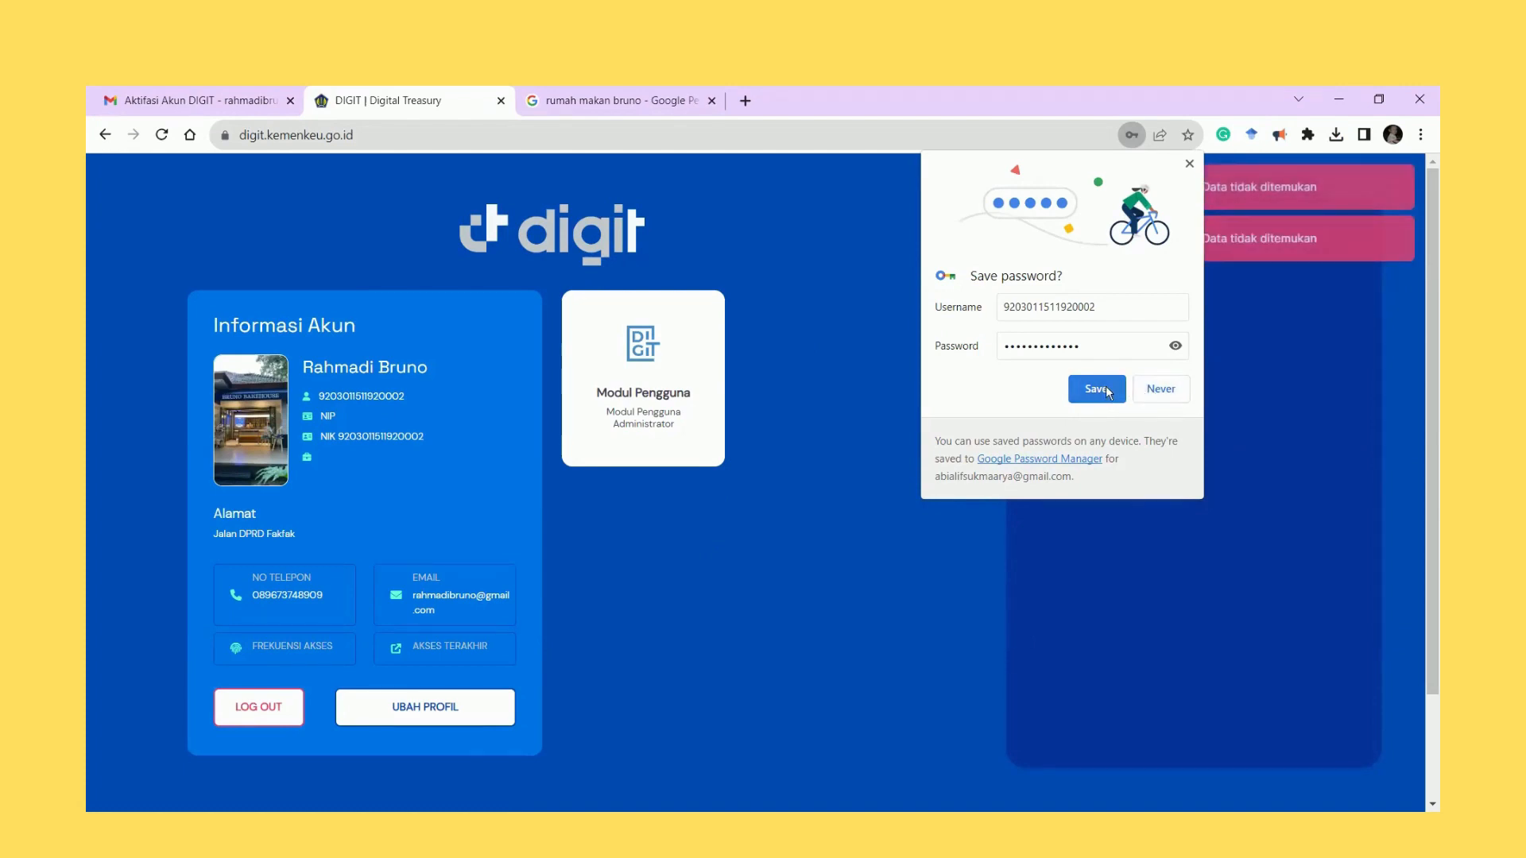
click(495, 436)
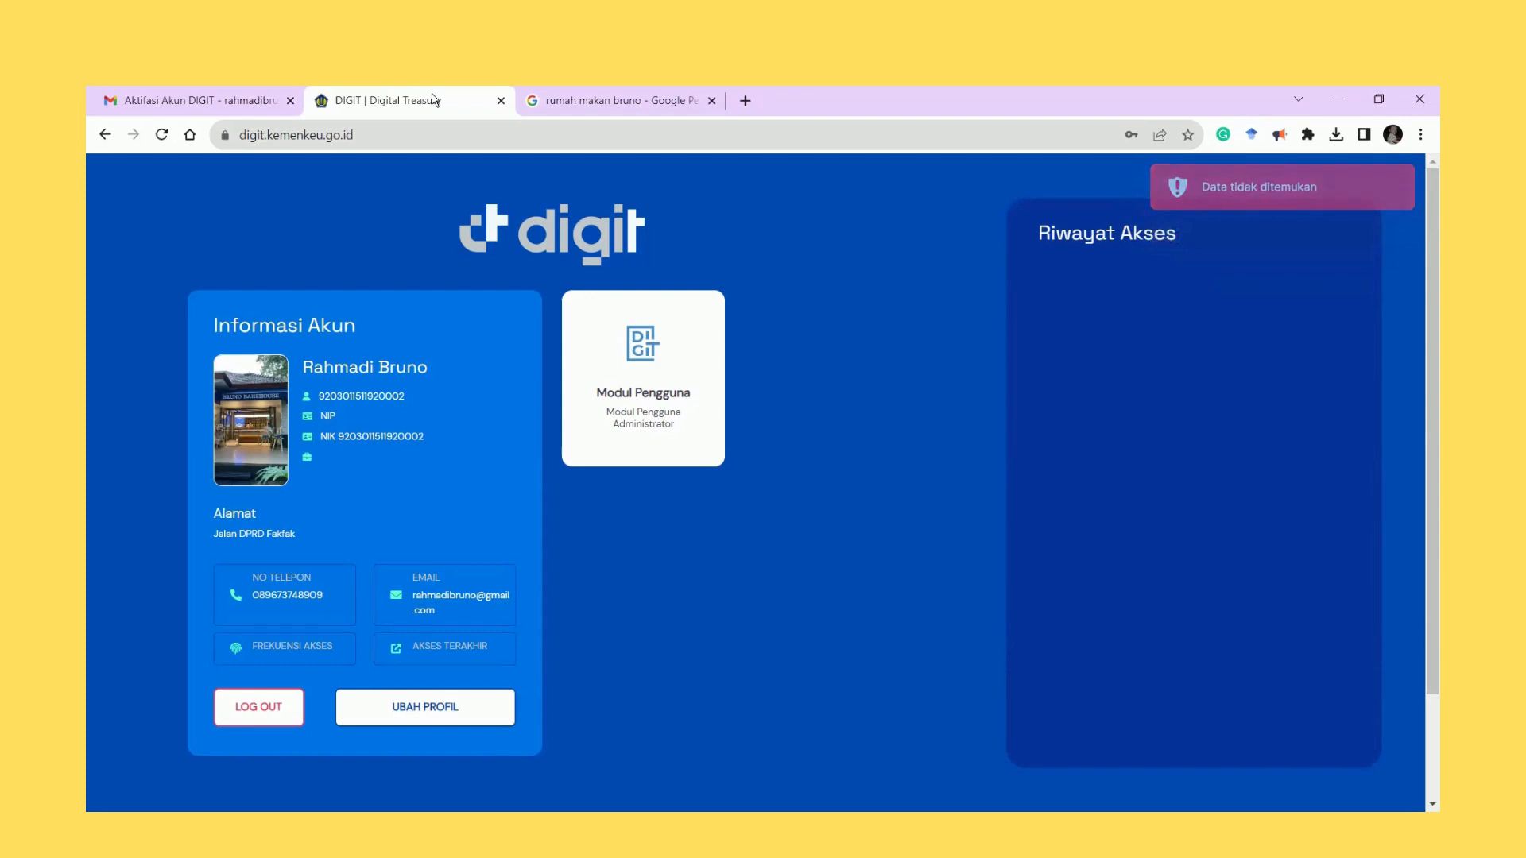
click(290, 100)
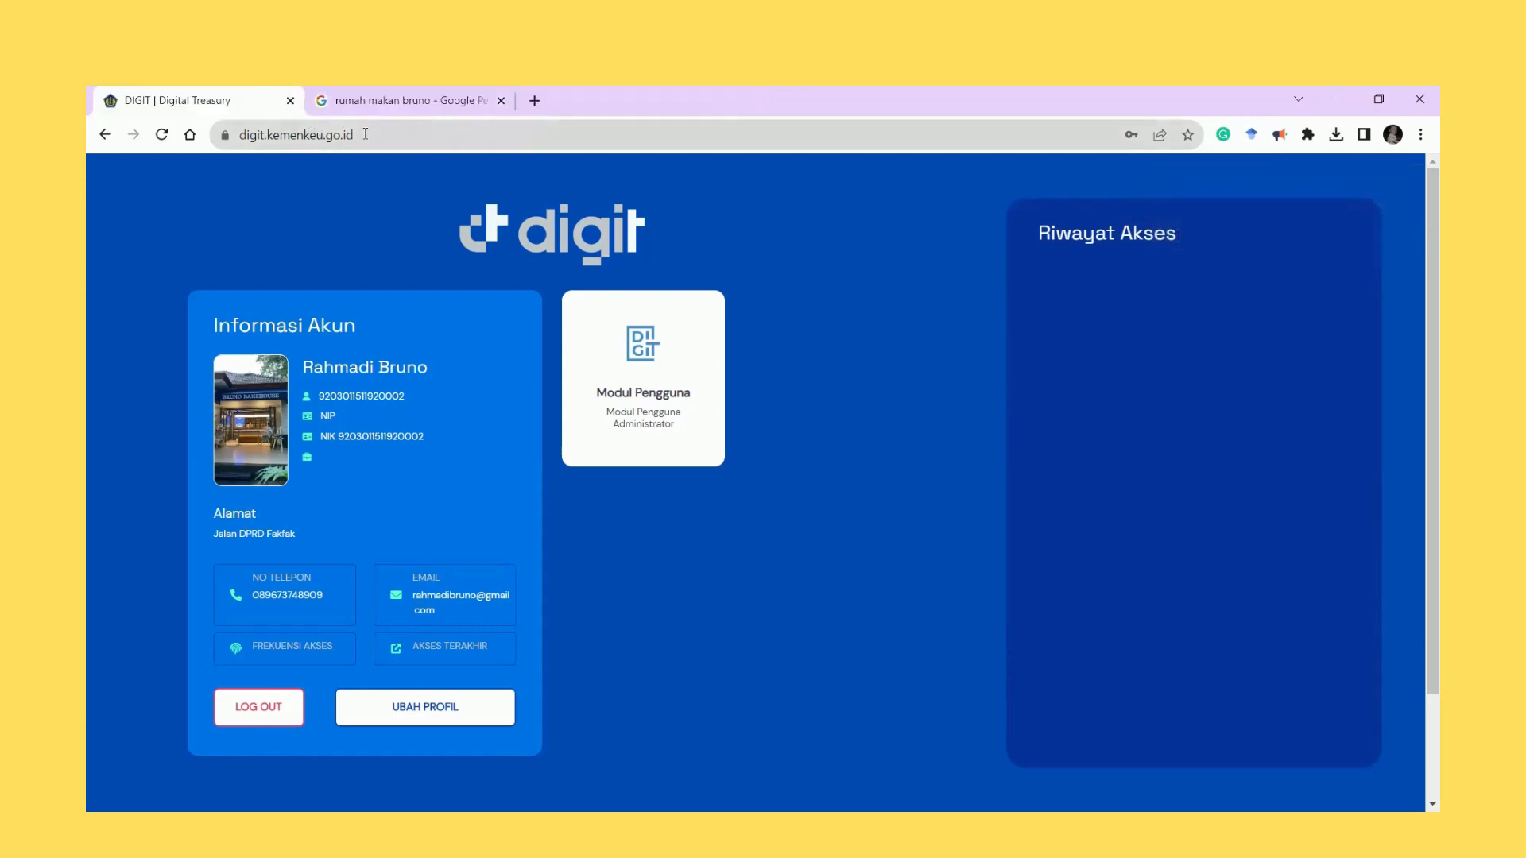
Load digipaysatu.kemenkeu.go.id and sign in to Digipay Satu.
click(370, 135)
text(di)
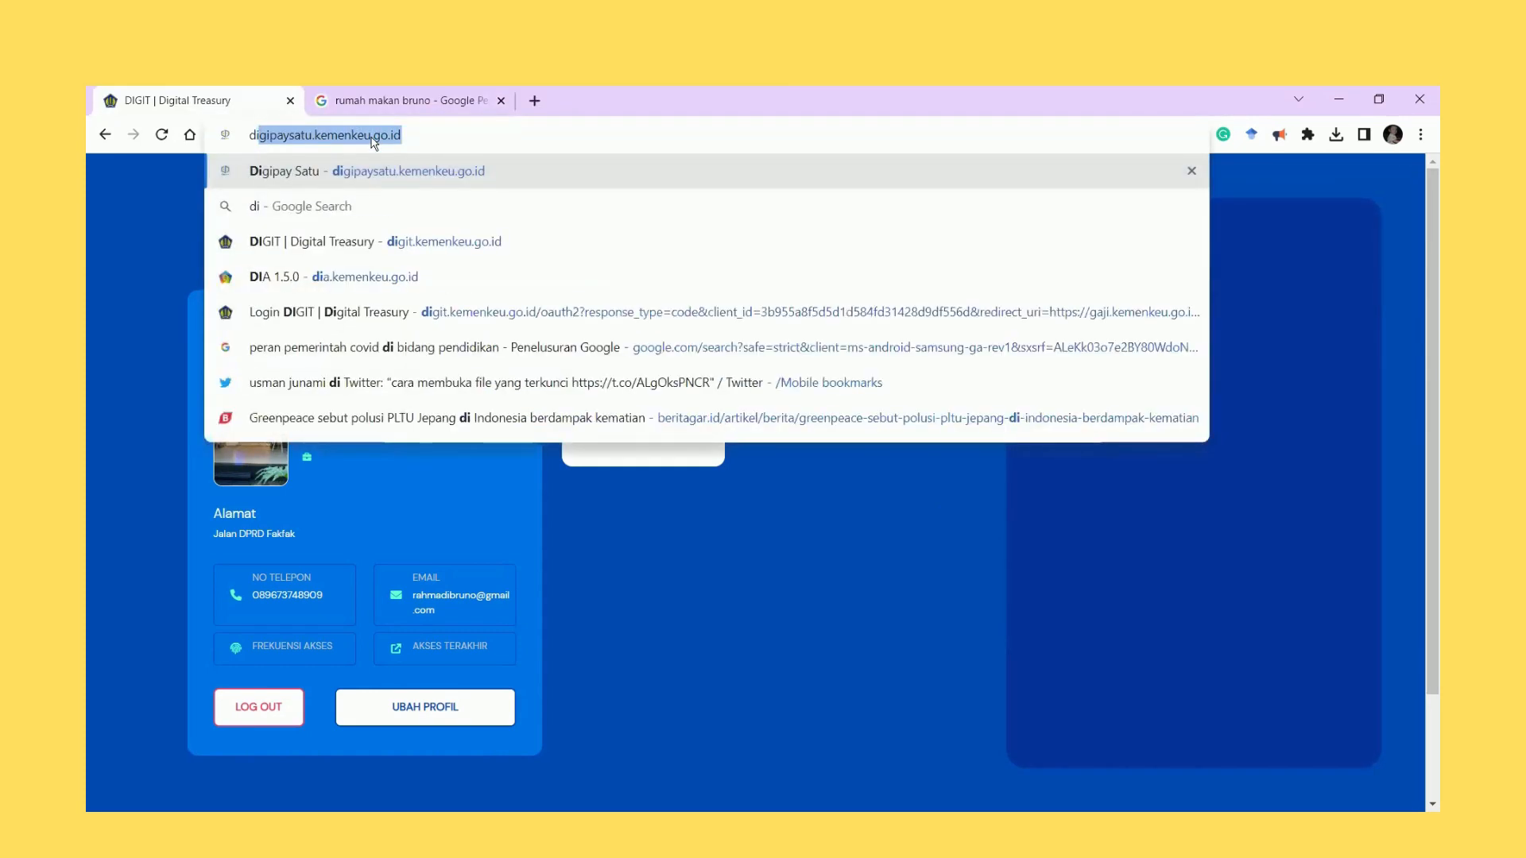
key(Return)
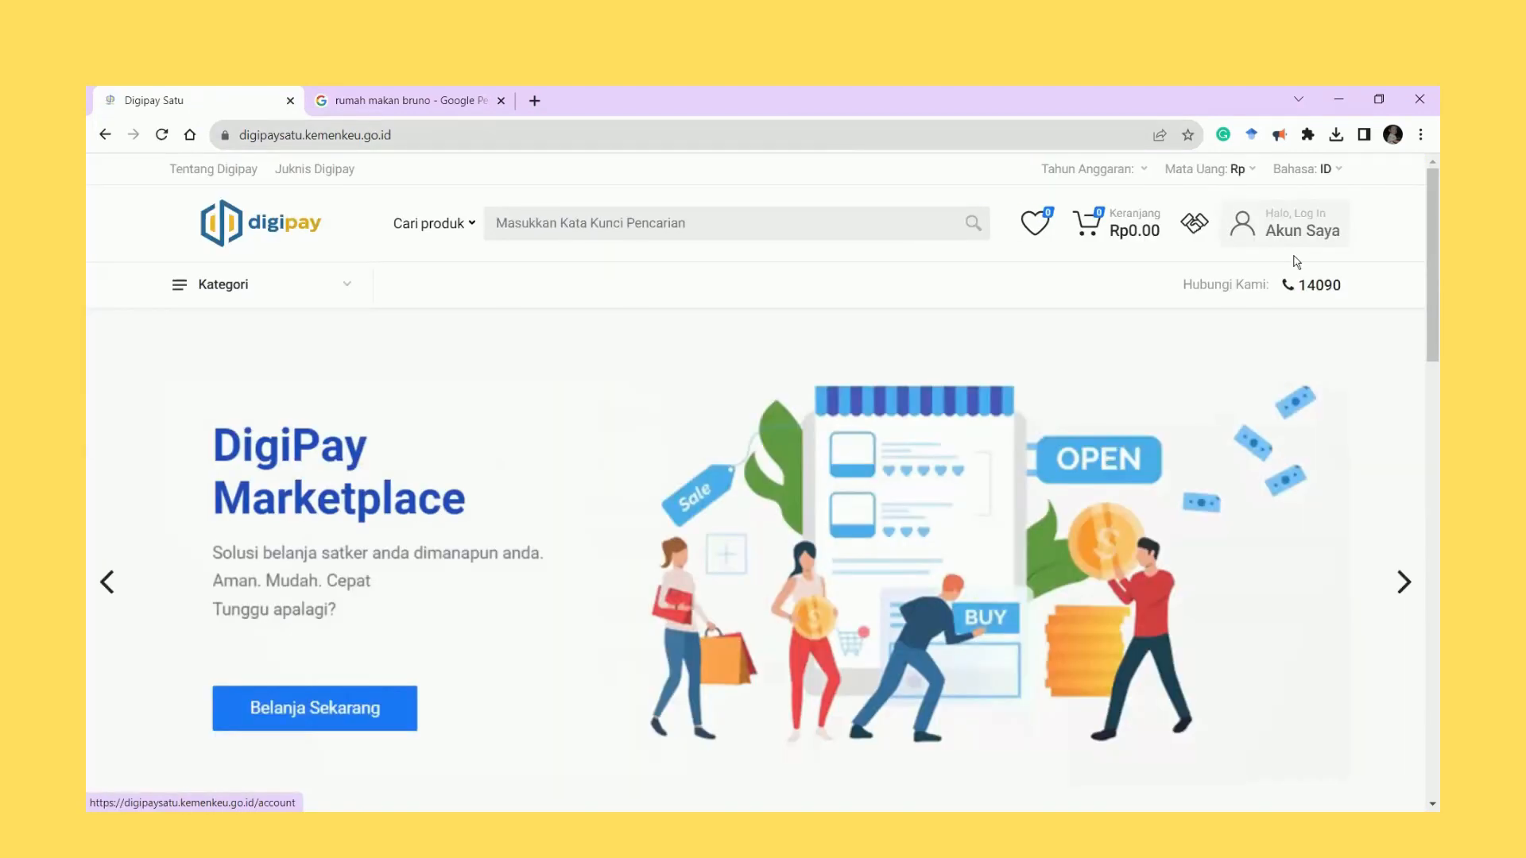
mouse_move(1304, 234)
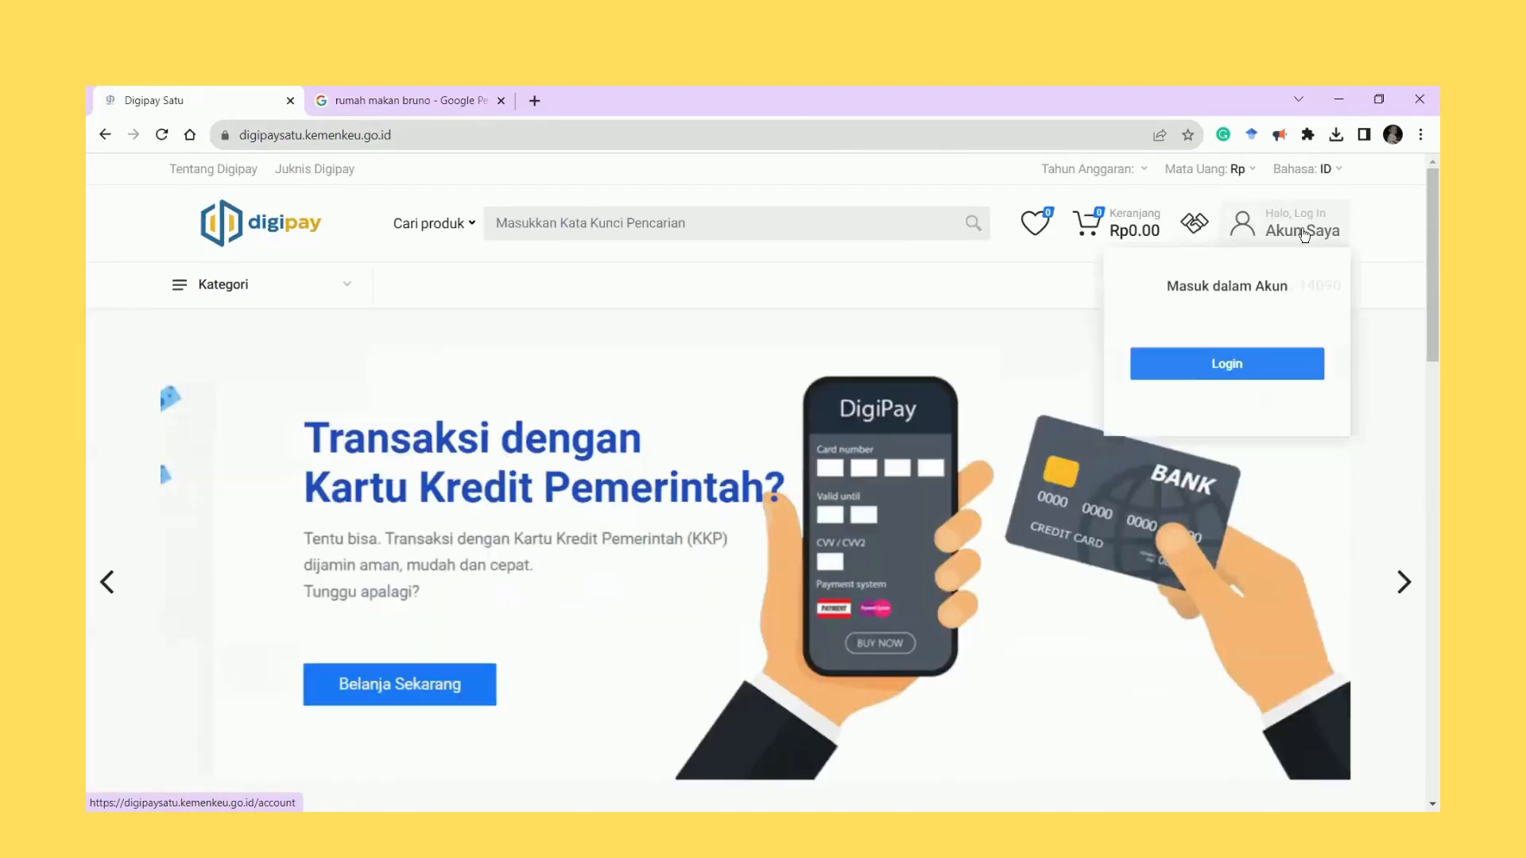
click(1223, 378)
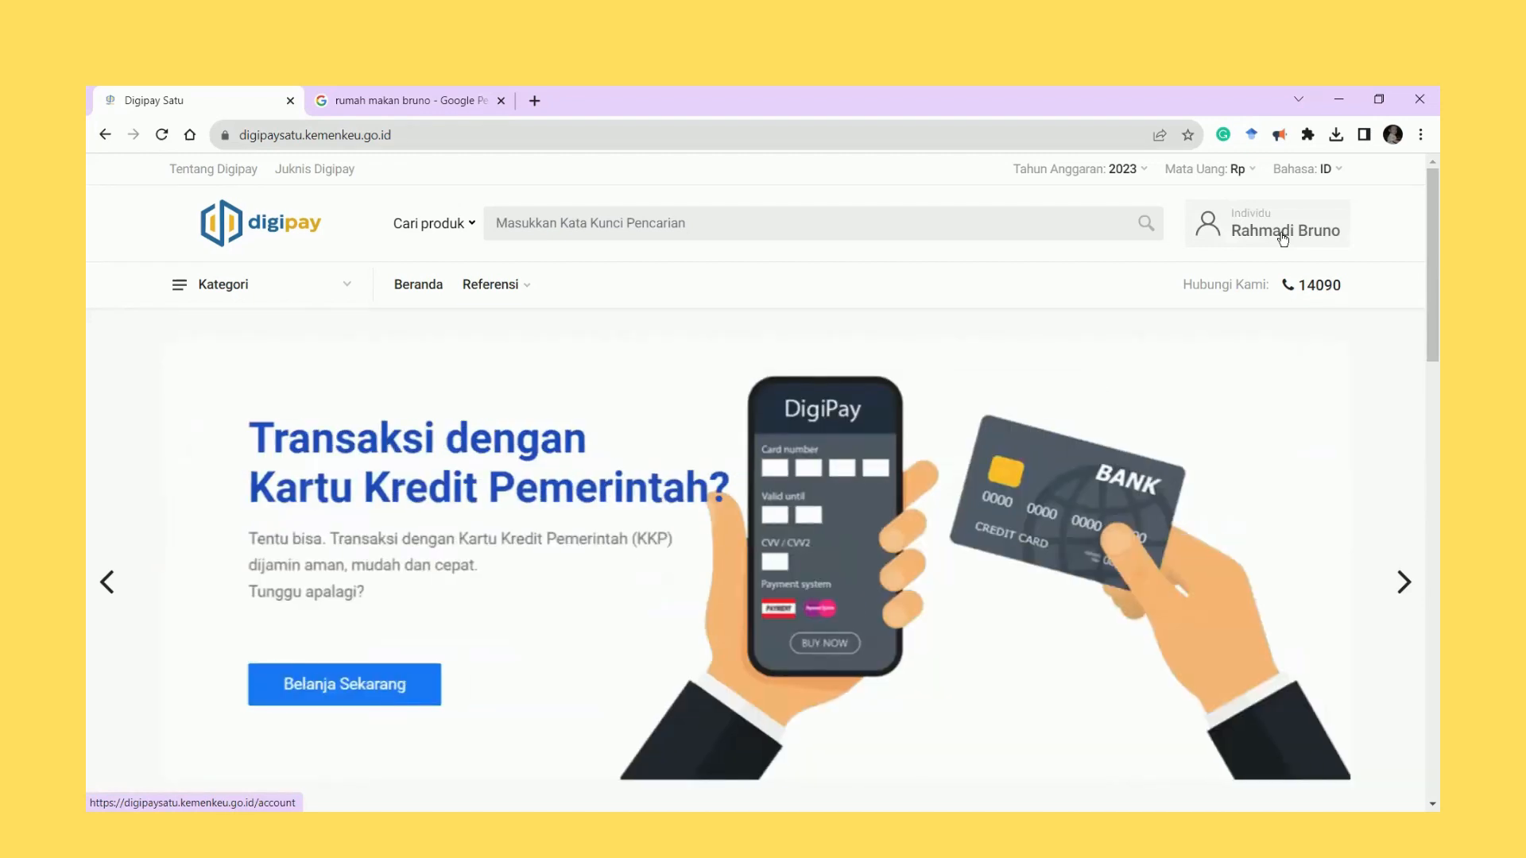
Go to Profil Pengguna and open the Ubah Kewenangan role list.
click(1282, 233)
click(1228, 441)
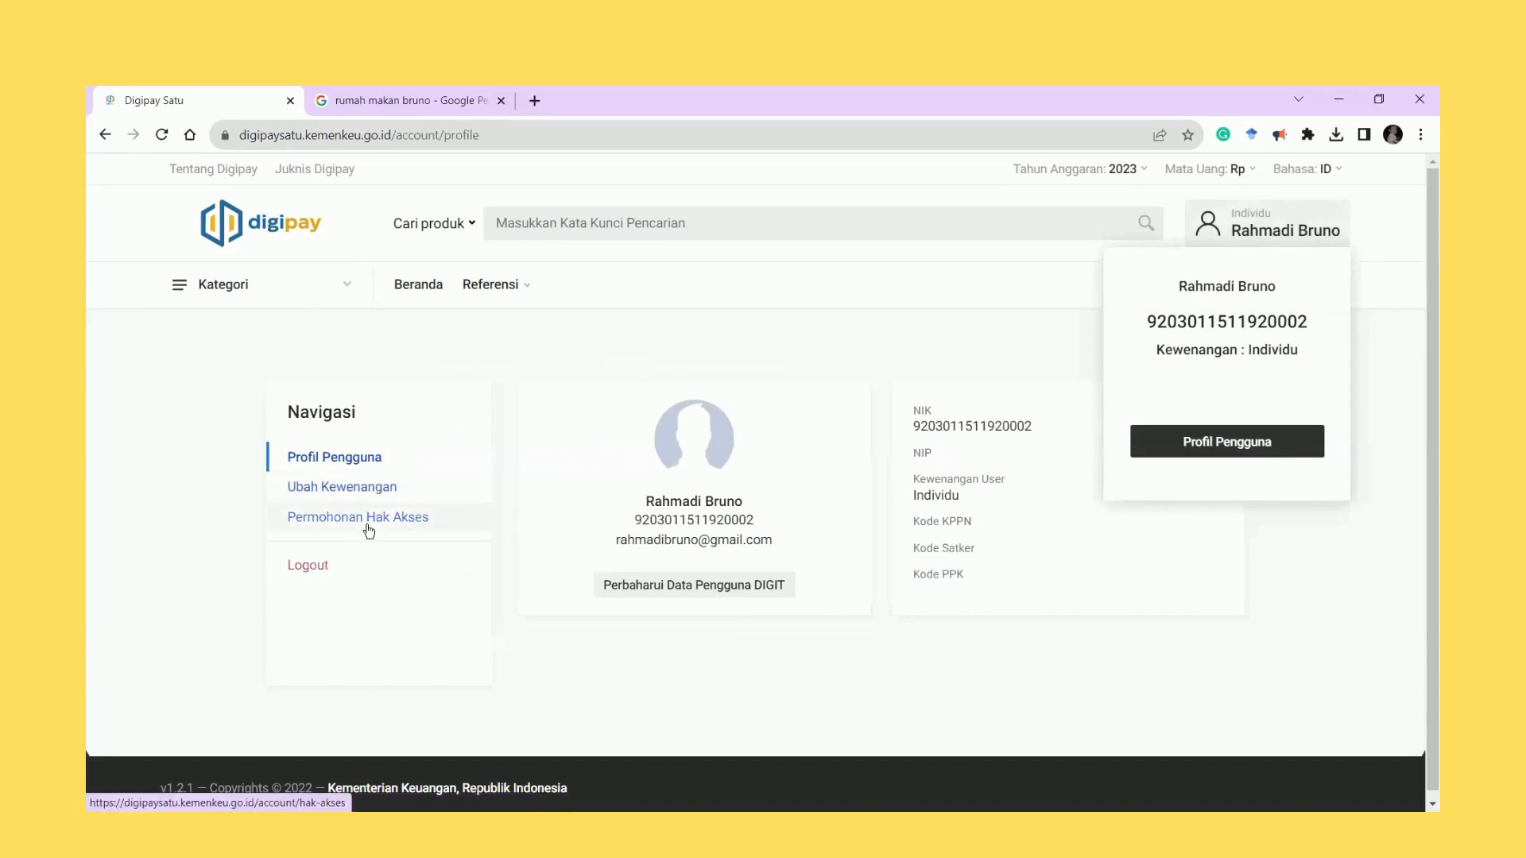
click(1399, 240)
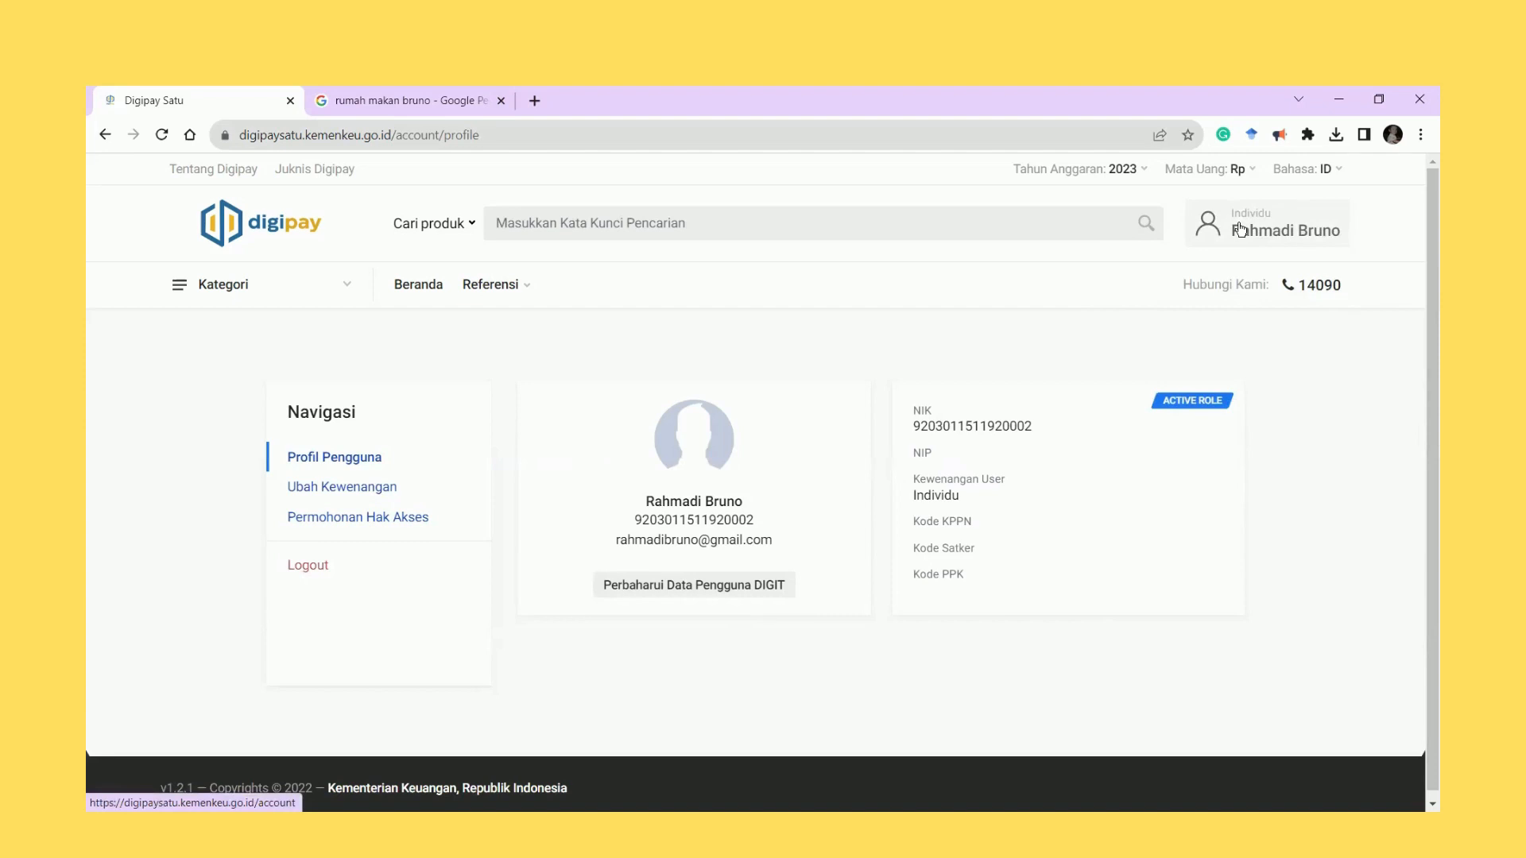
click(1241, 230)
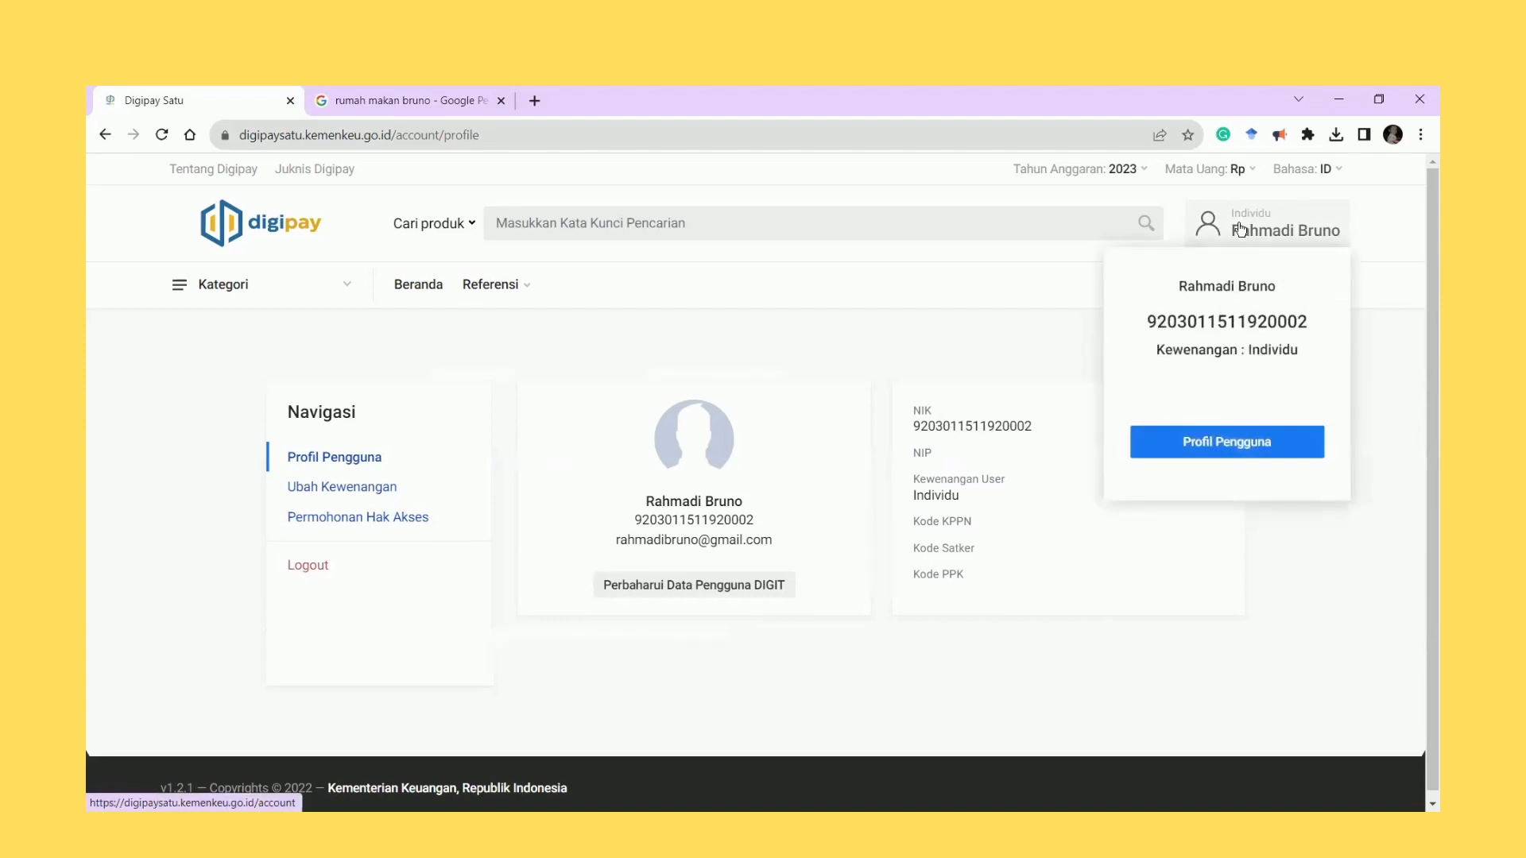
click(1270, 442)
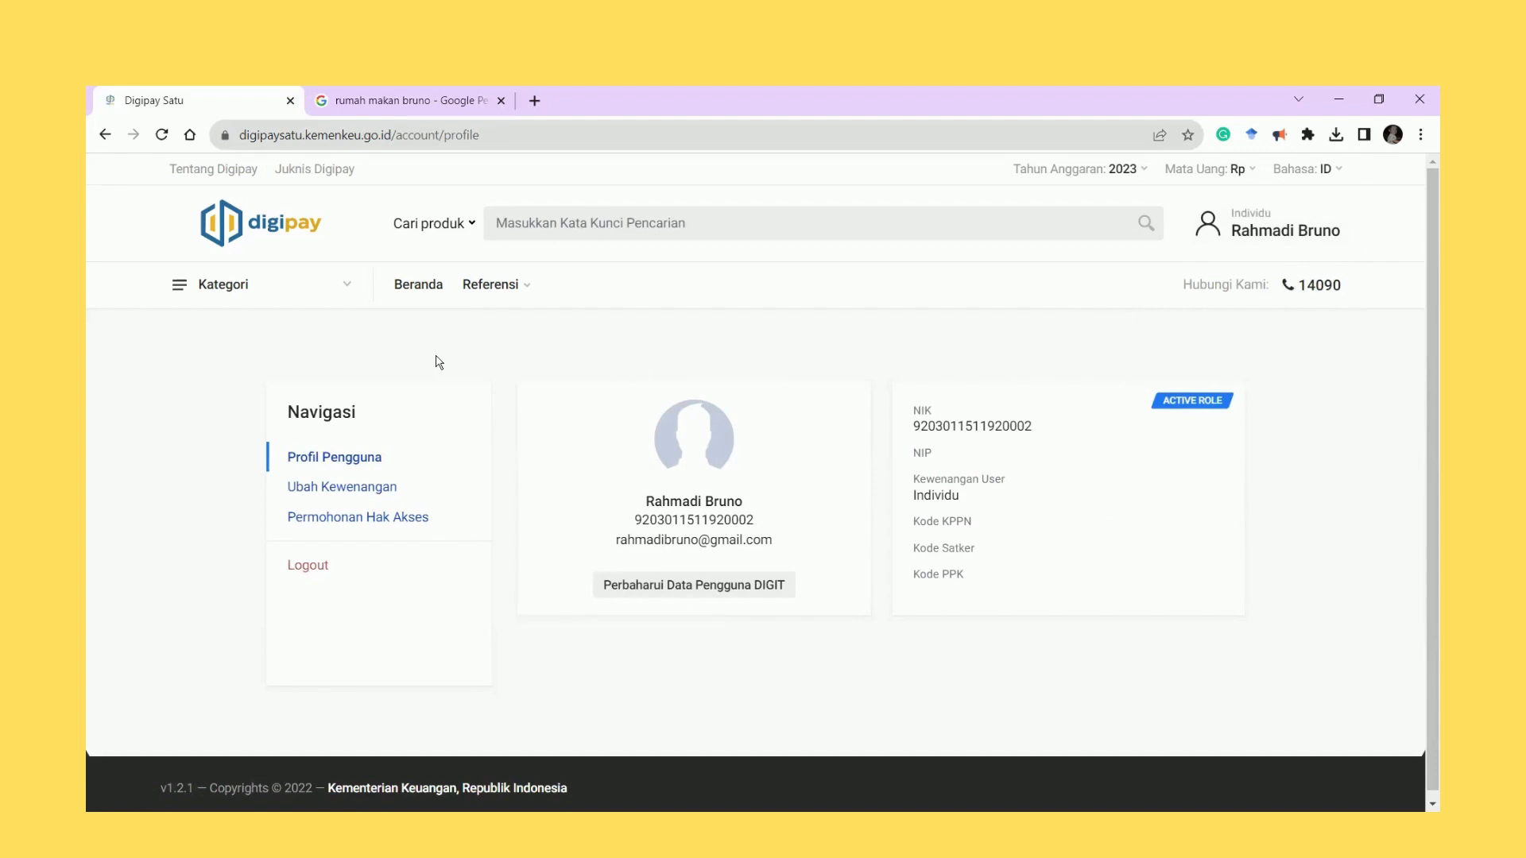
click(370, 488)
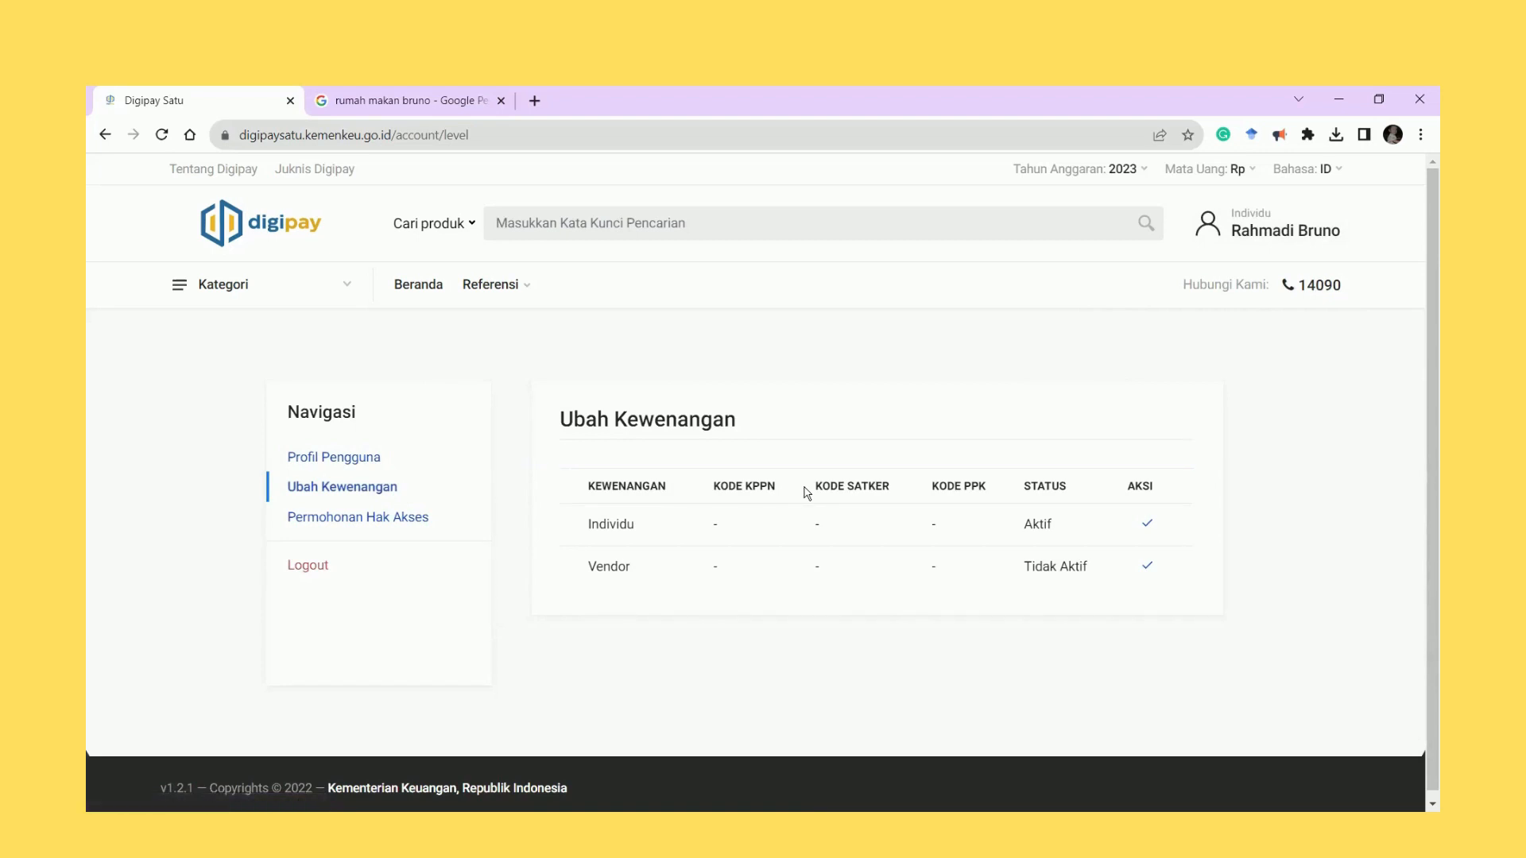
Activate the Vendor role in place of Individu and confirm the change.
click(1148, 567)
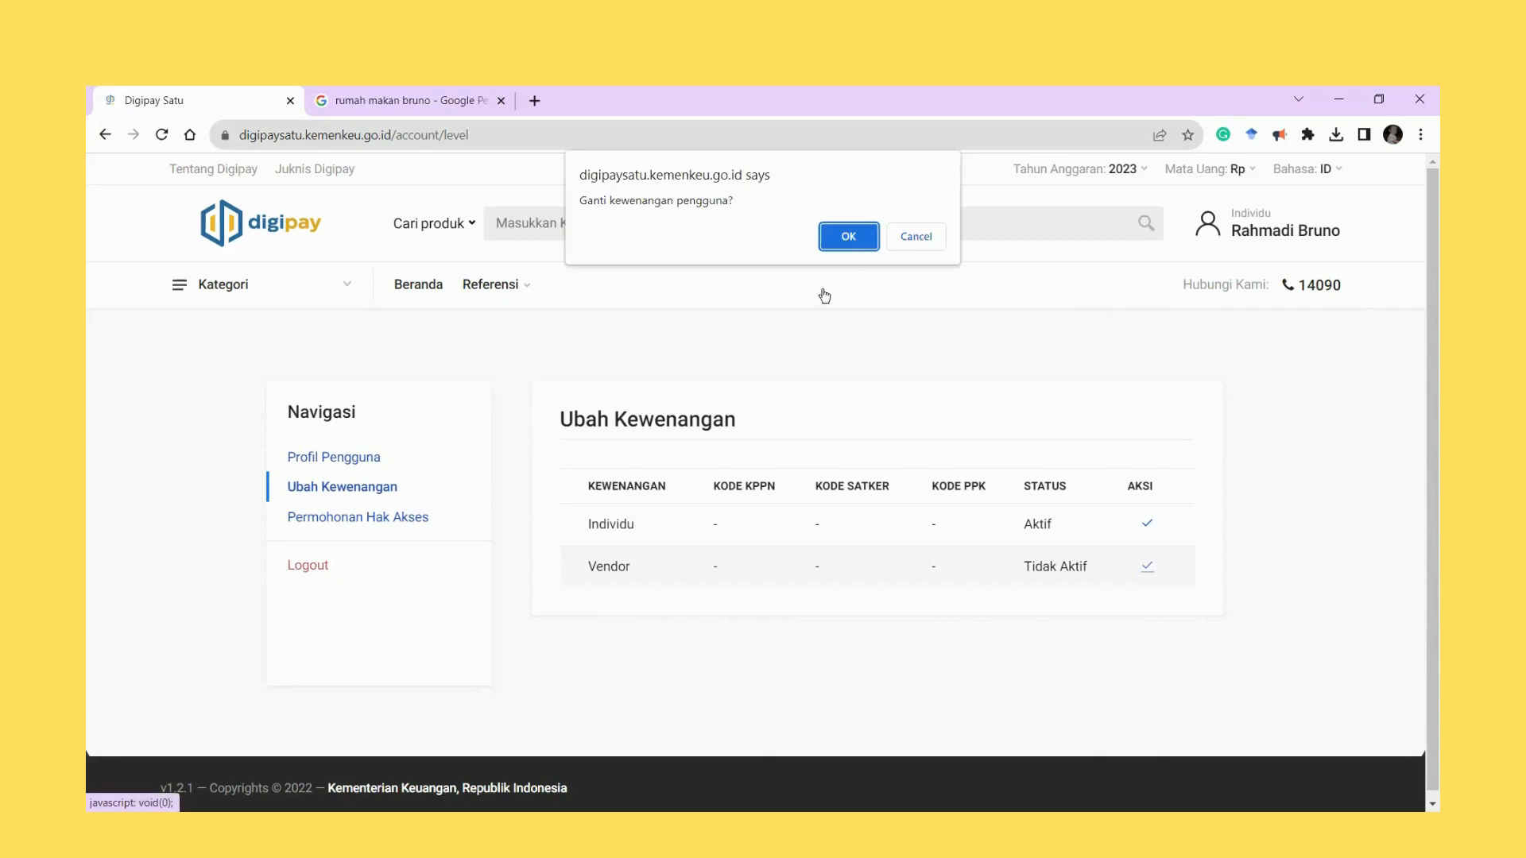
click(847, 236)
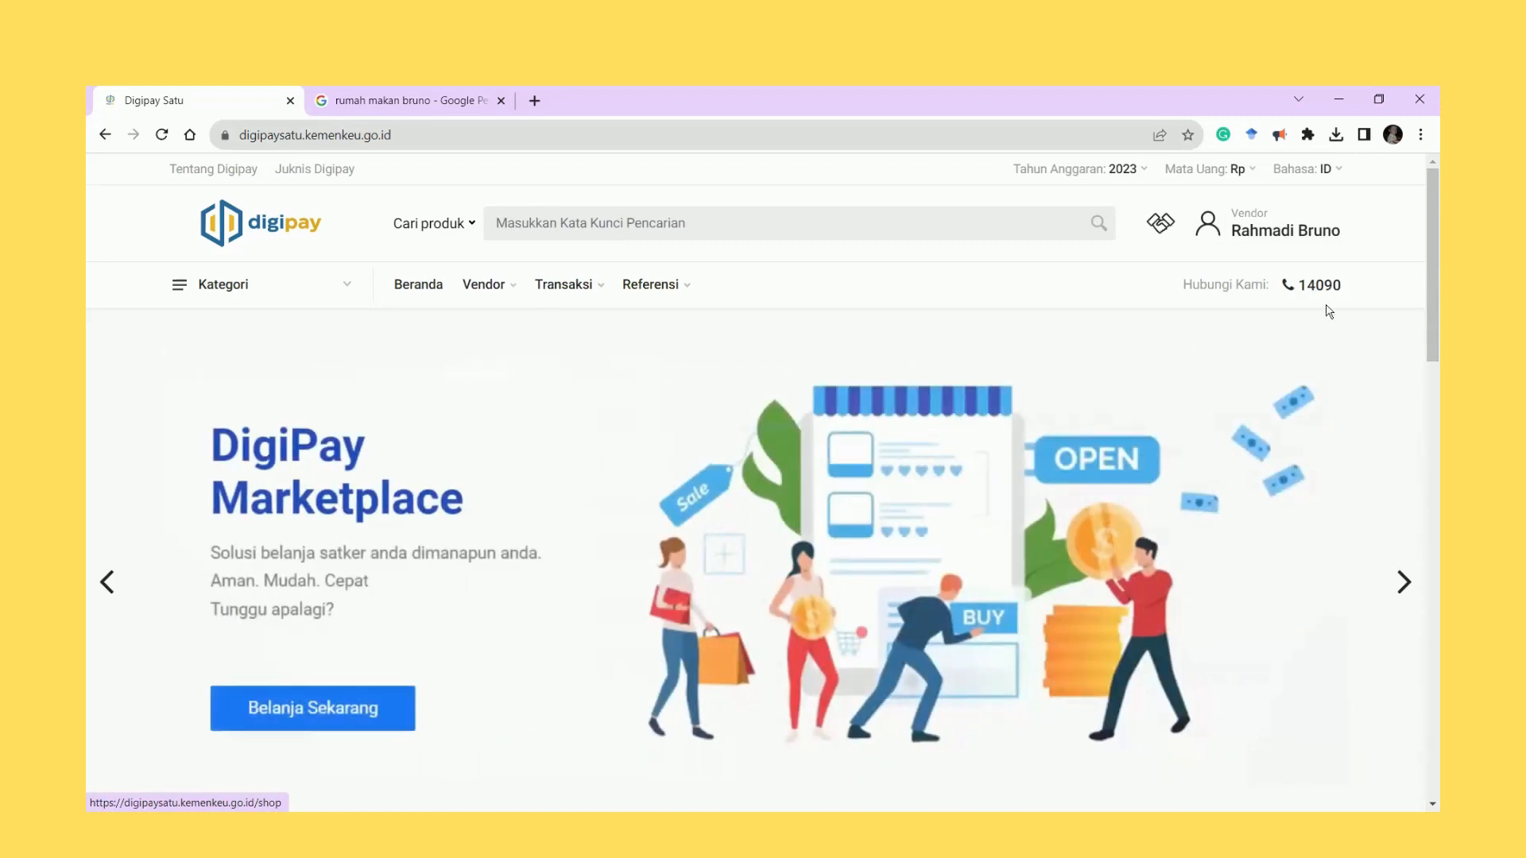
mouse_move(489, 288)
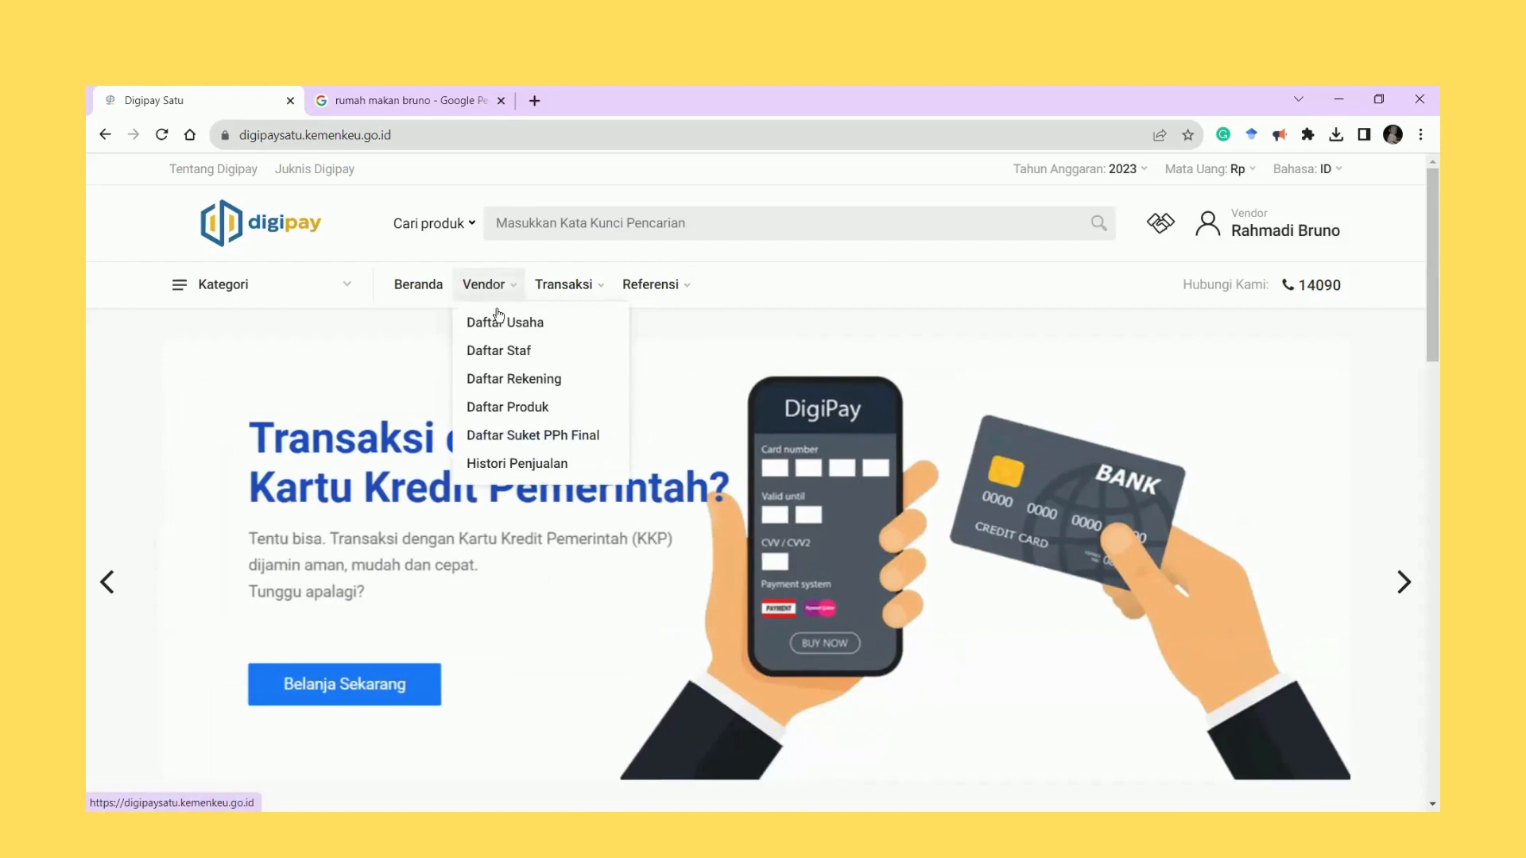
Start a new entry in Daftar Usaha with Nama Usaha 'Bruno Masakan Padang'.
click(509, 324)
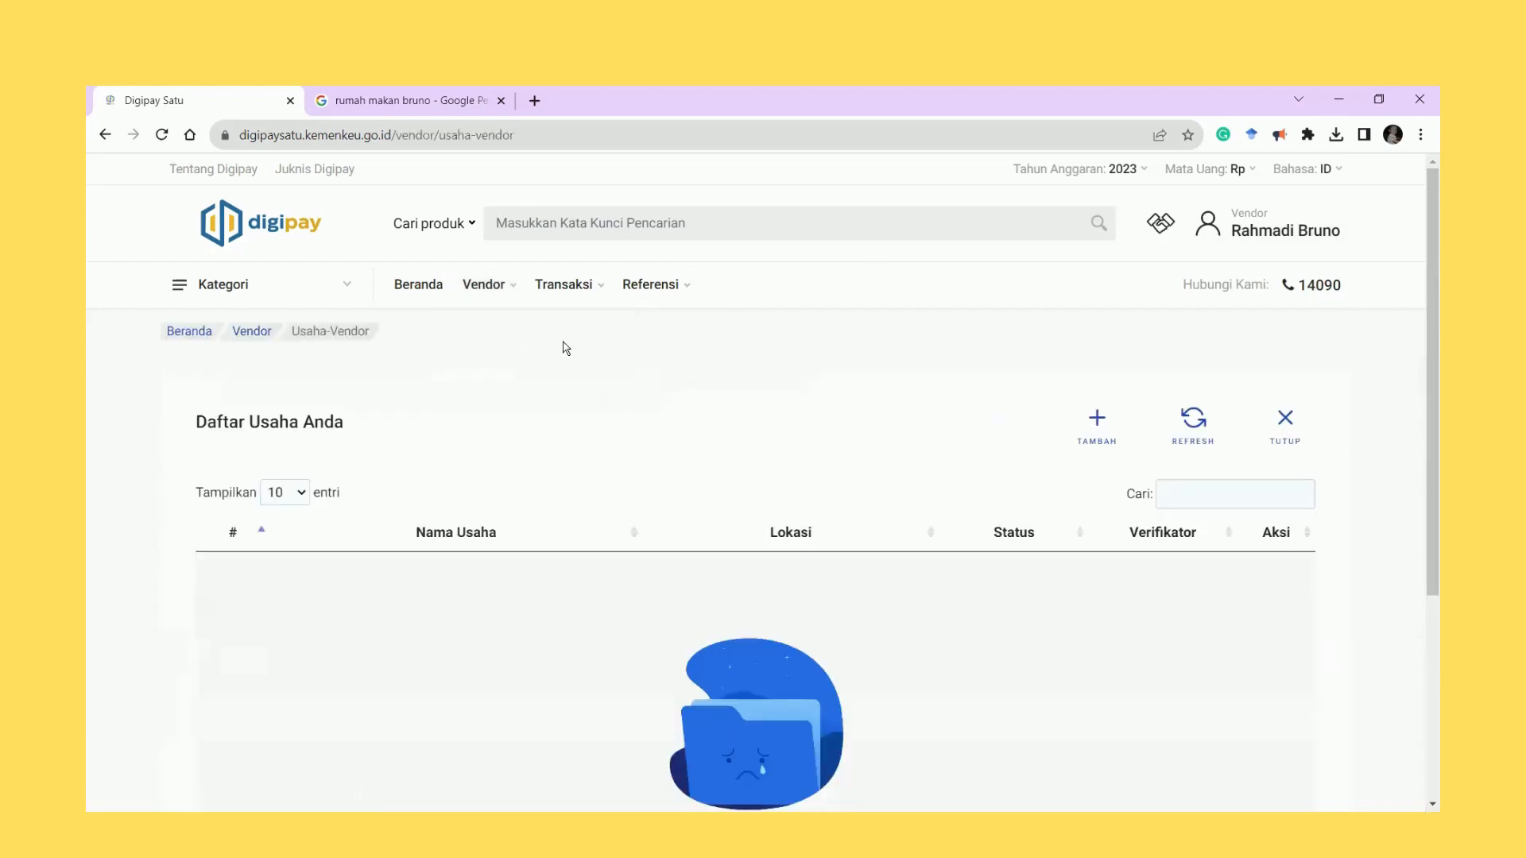
click(1103, 436)
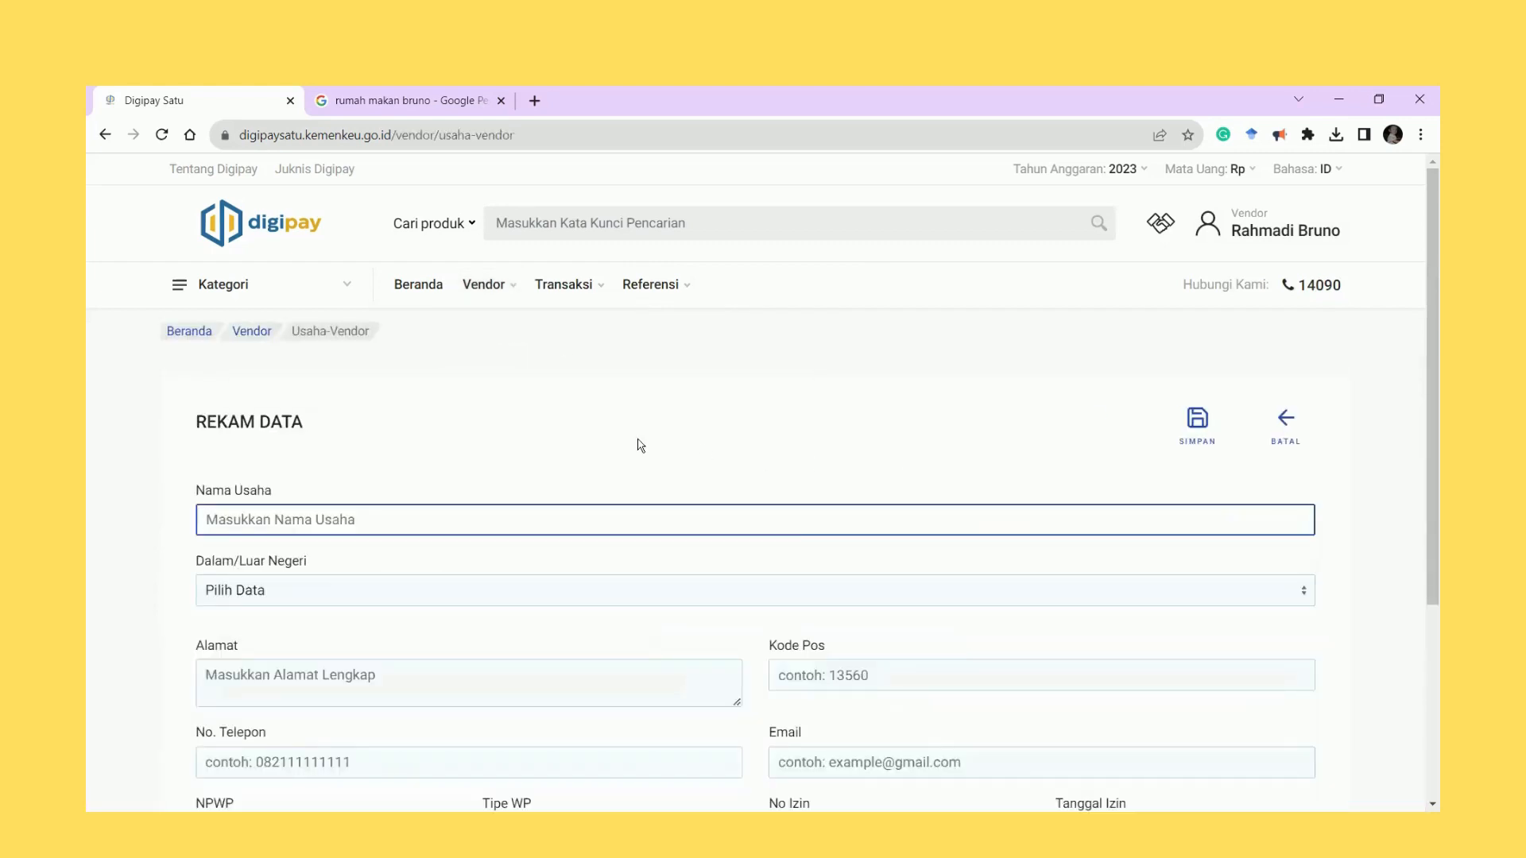
mouse_move(495, 288)
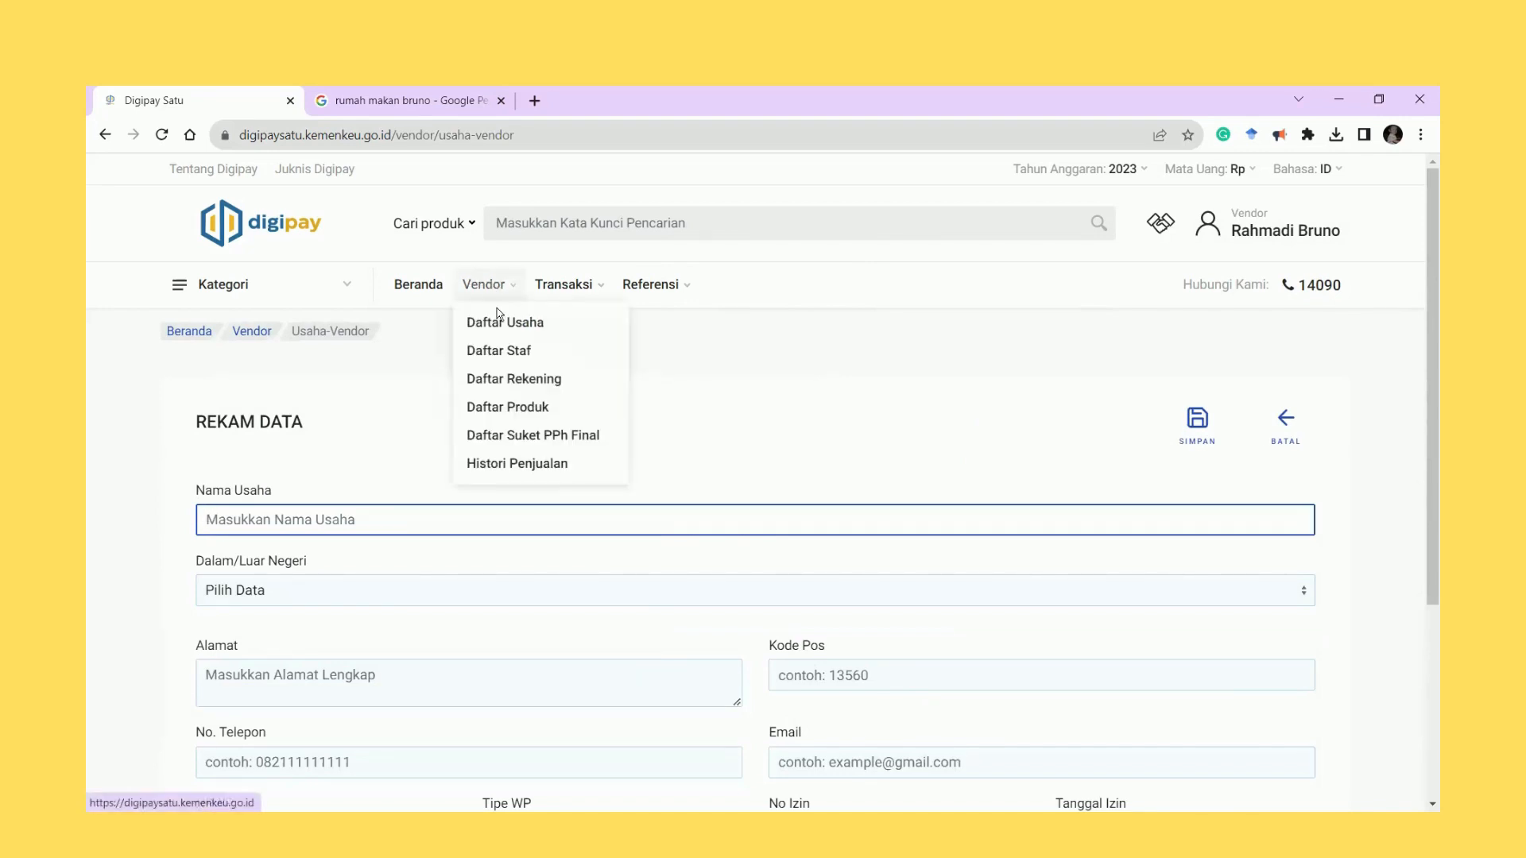
click(1295, 425)
click(1115, 436)
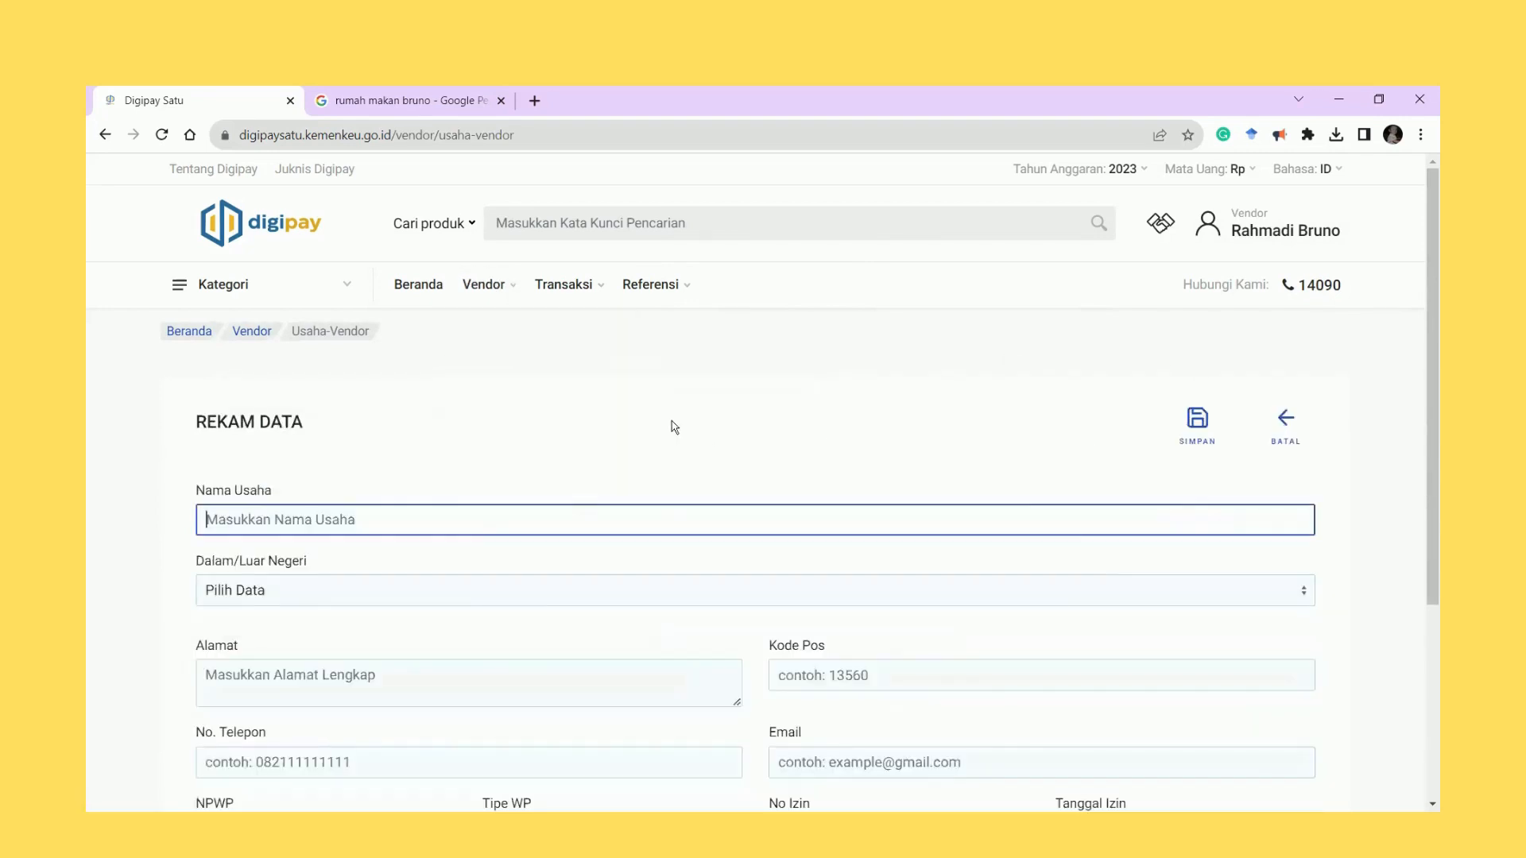
scroll(671, 425, down, 2)
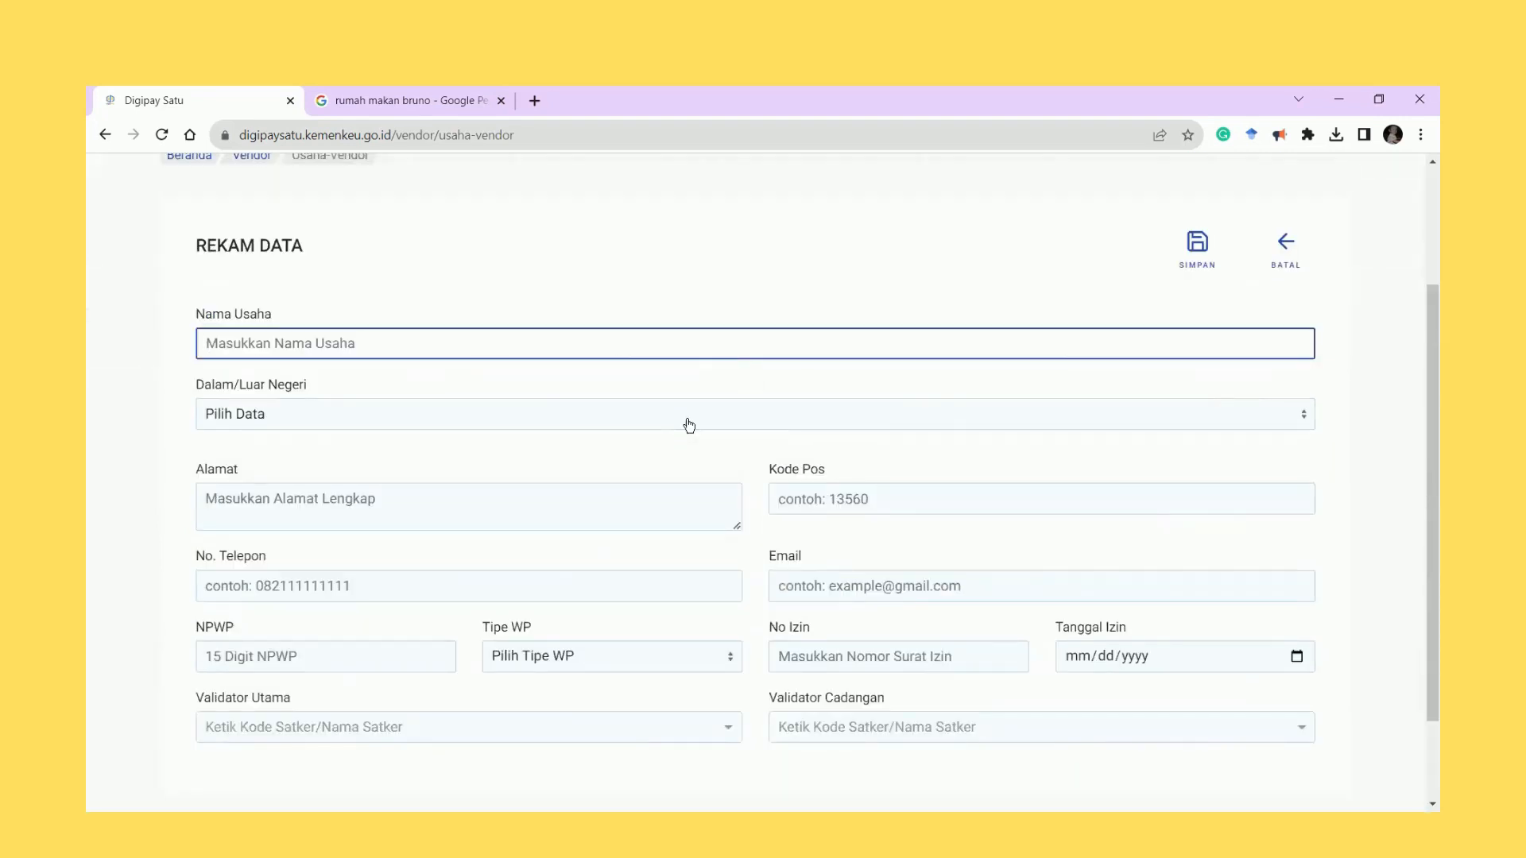
text(Bruno Masakan Padang)
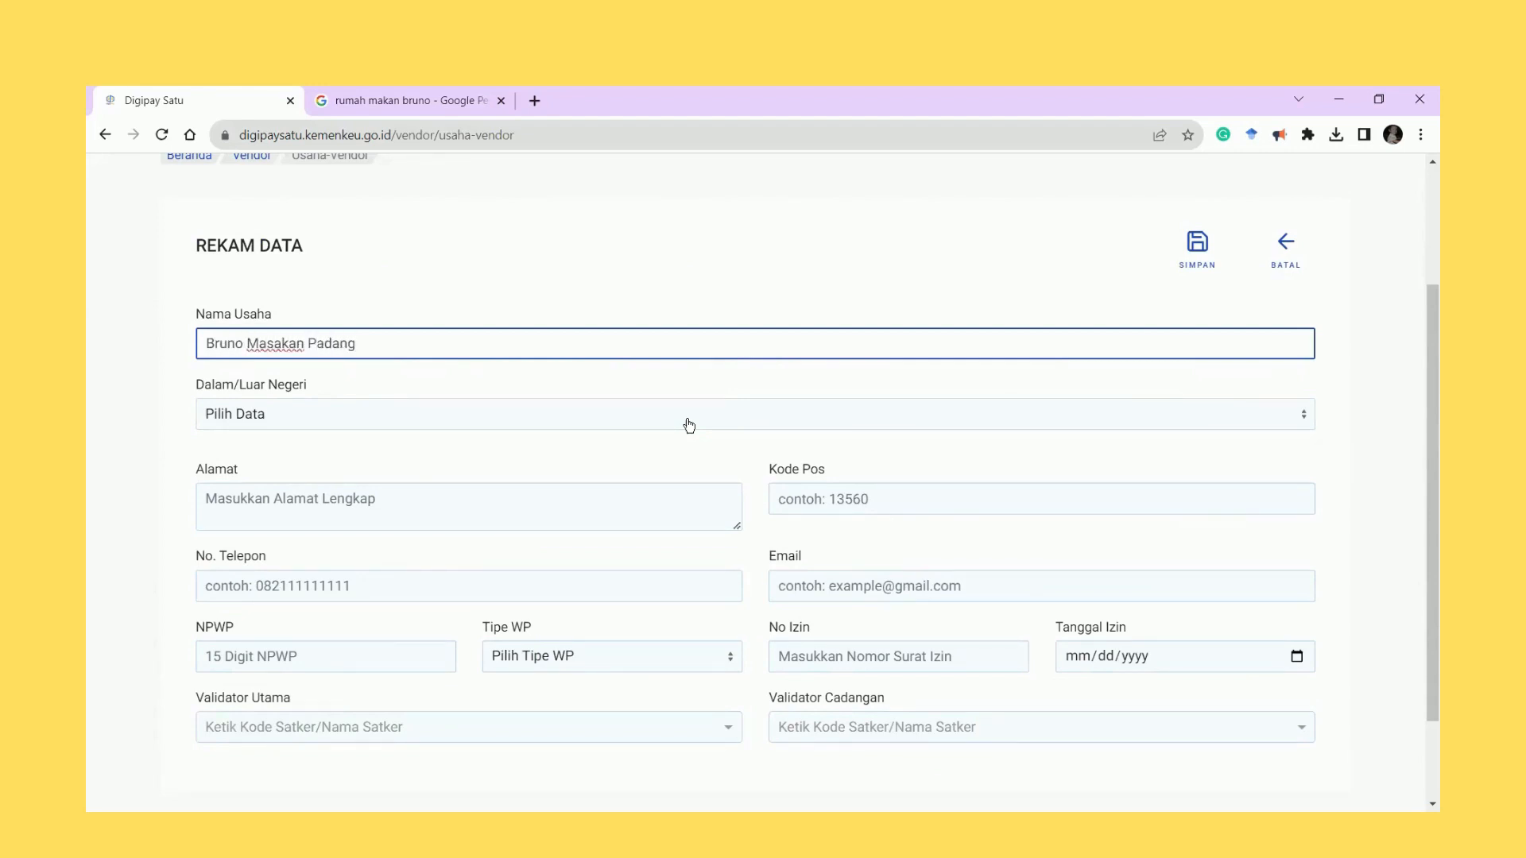
Set the business to Dalam Negeri, province 33 - PAPUA BARAT, location 3303 - KAB. FAK FAK.
click(415, 423)
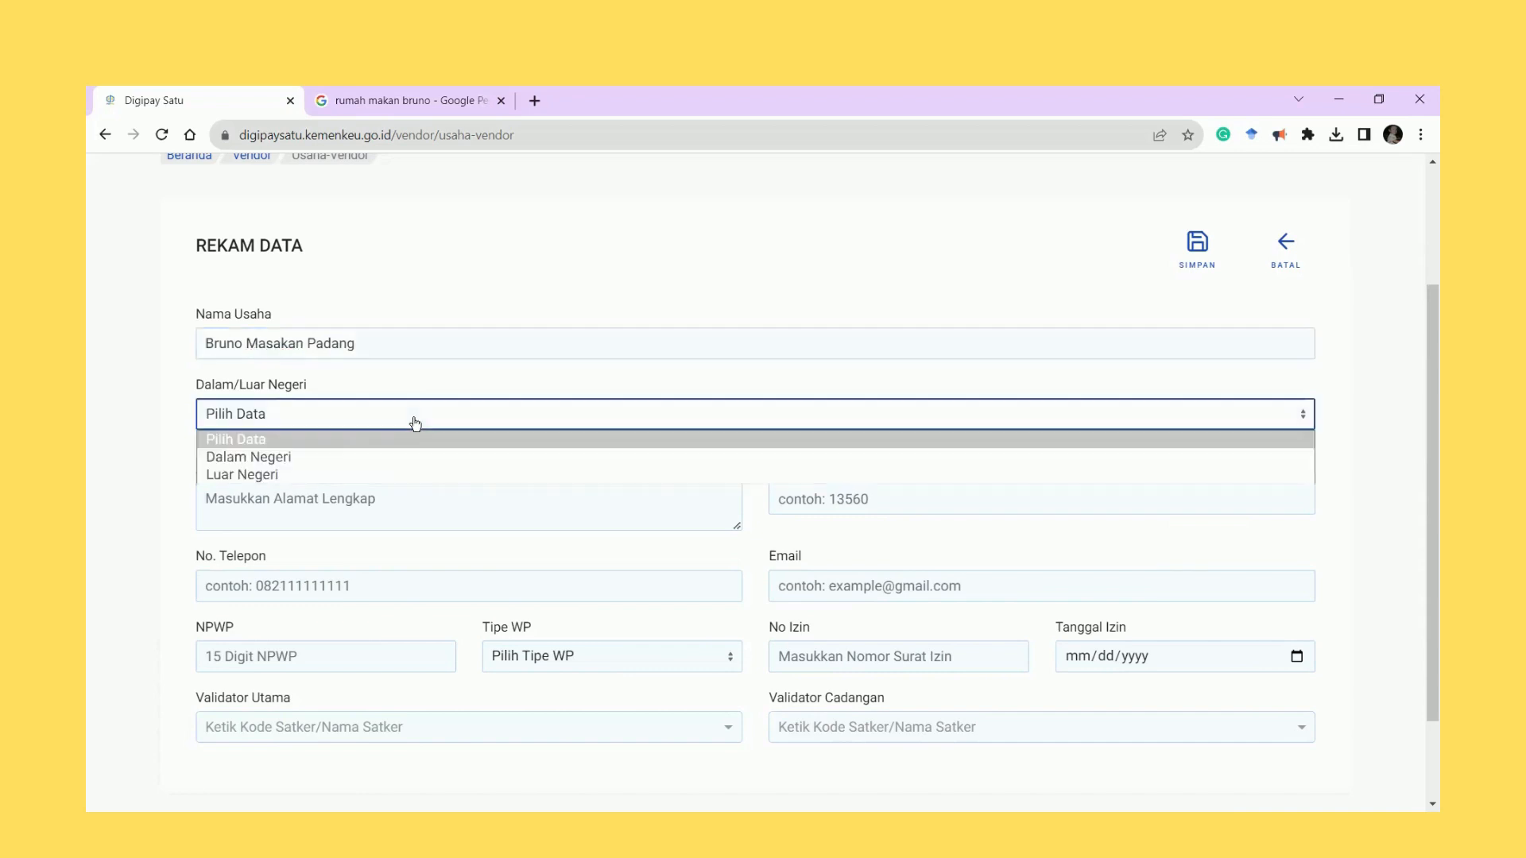
click(326, 464)
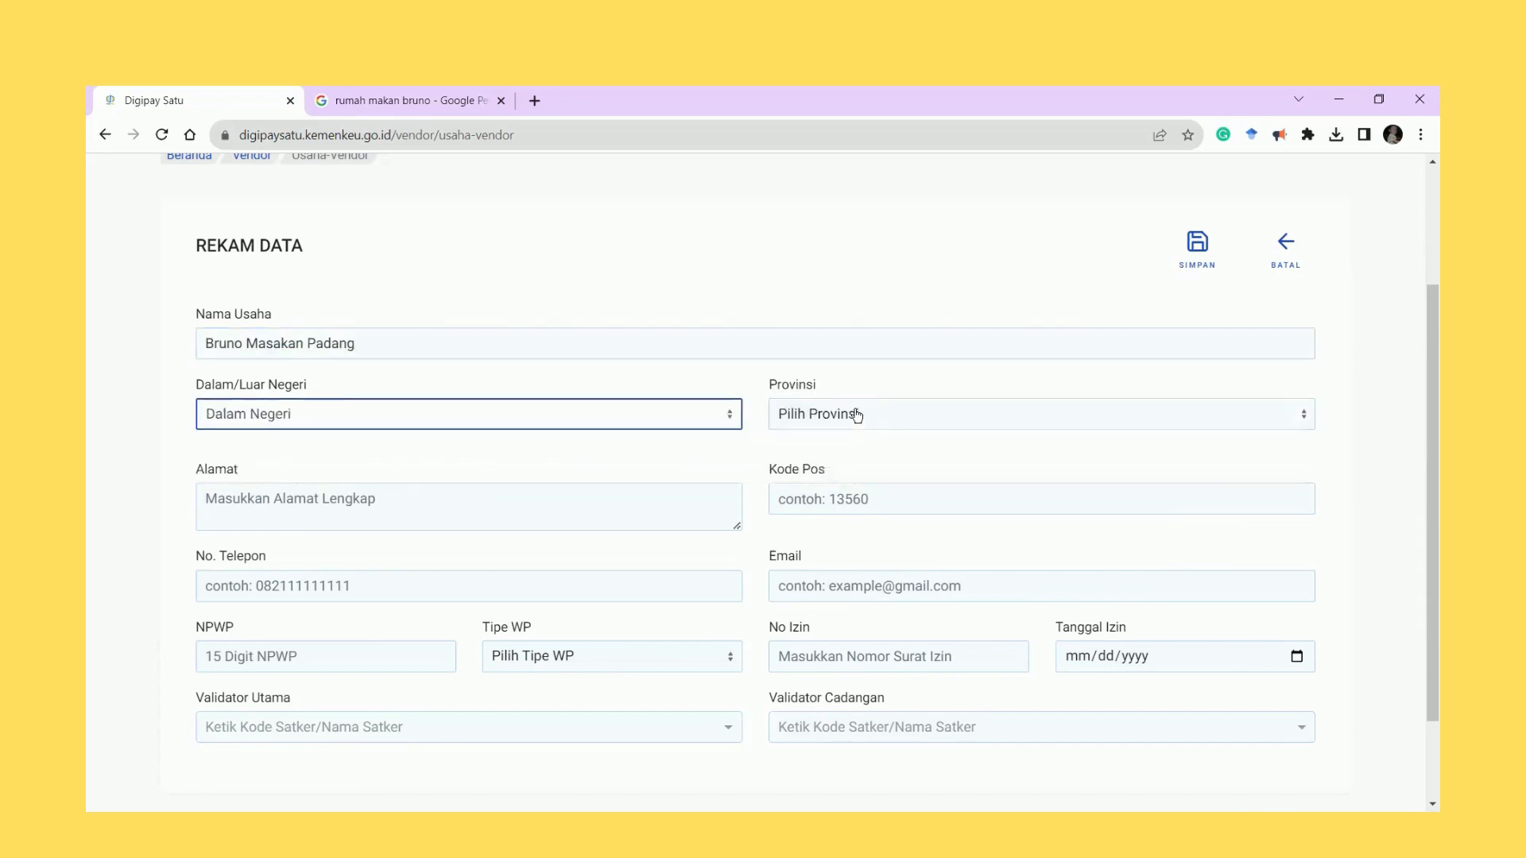
click(854, 413)
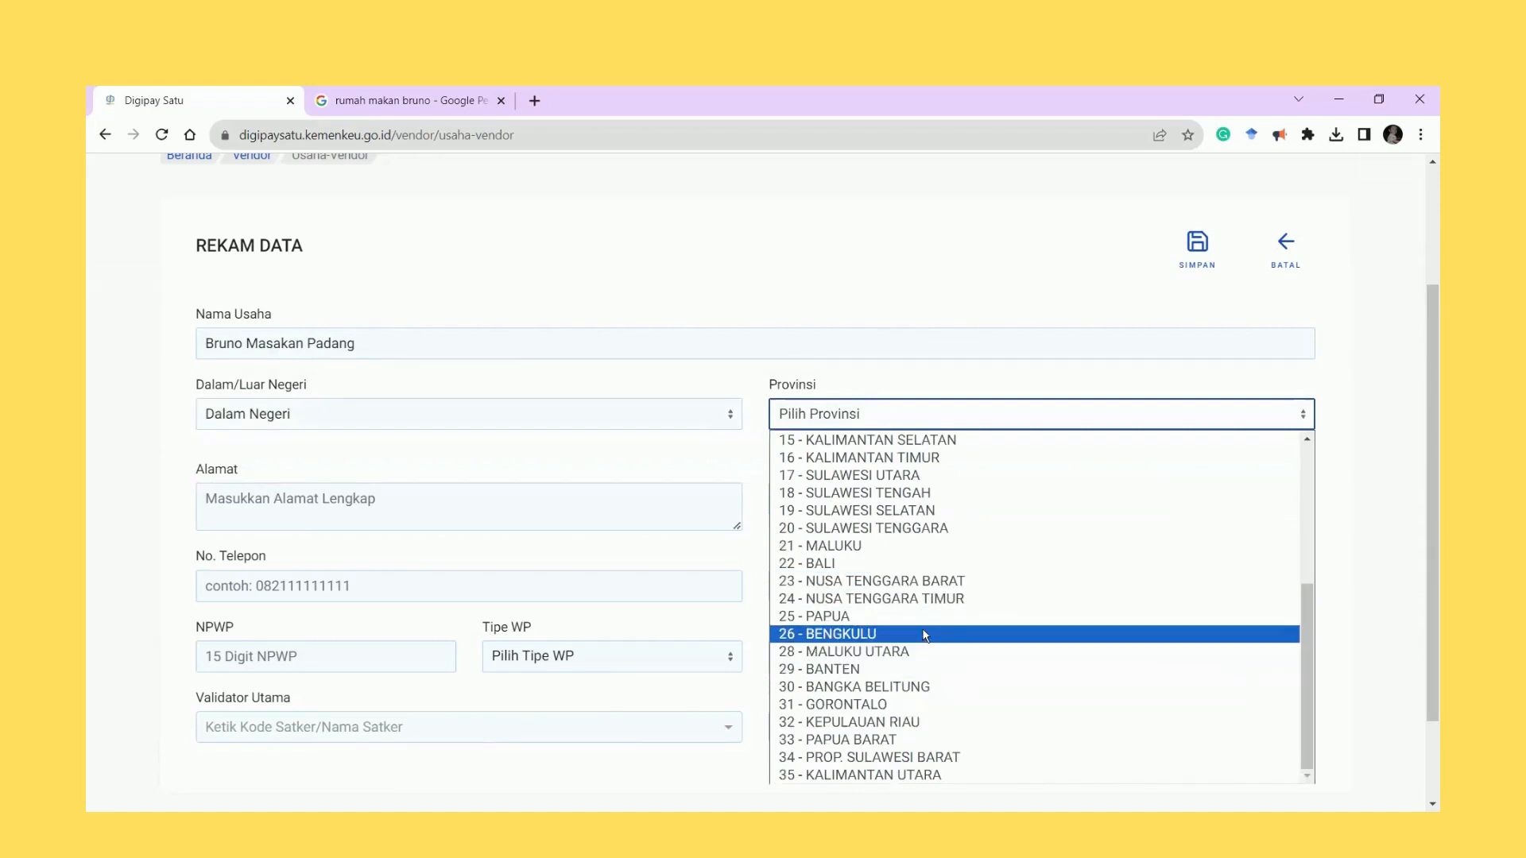
click(858, 743)
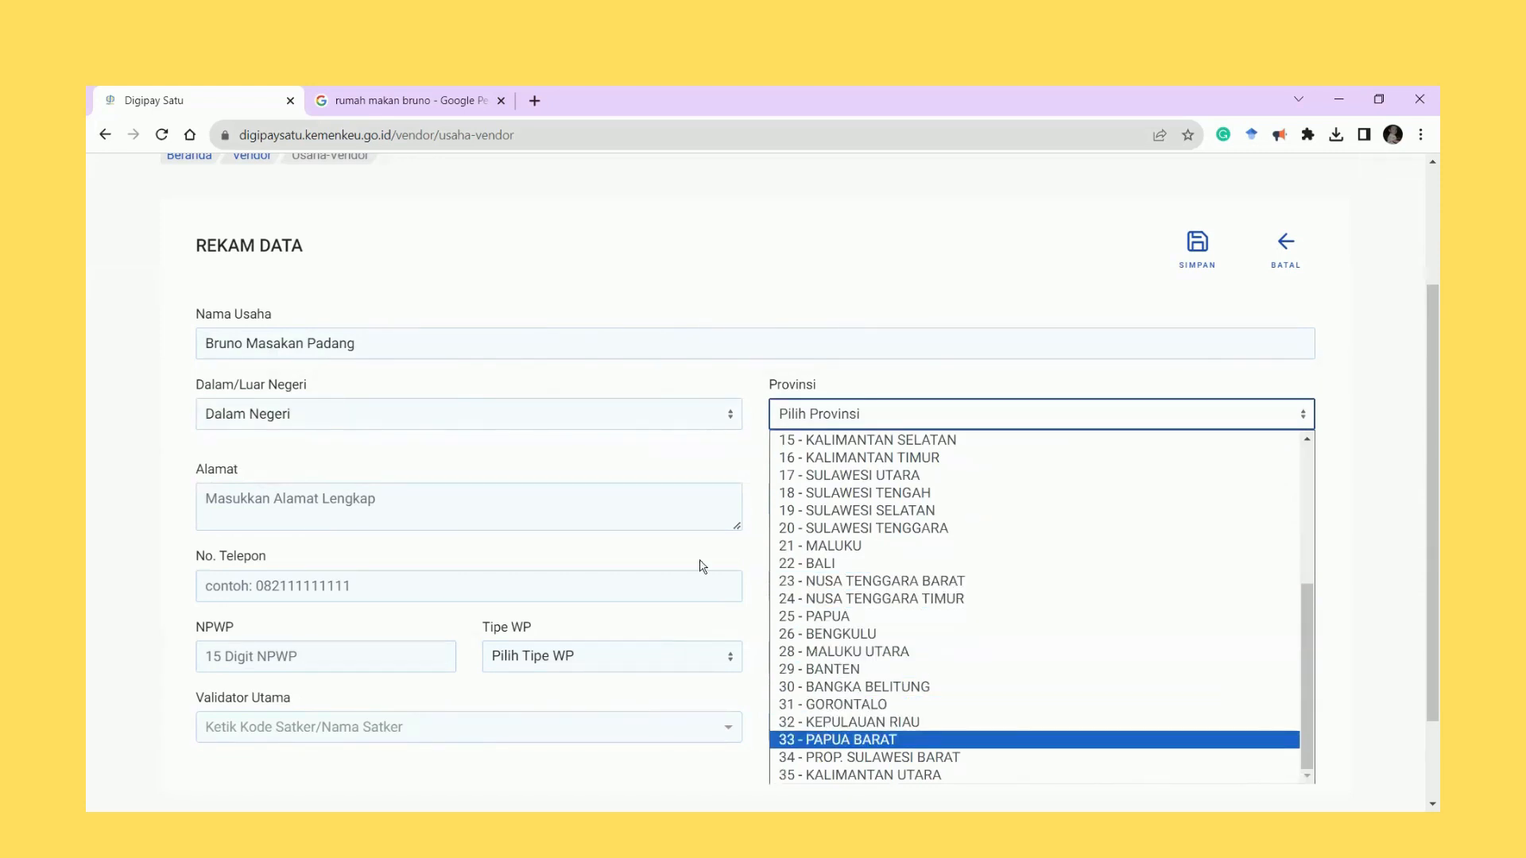
click(903, 419)
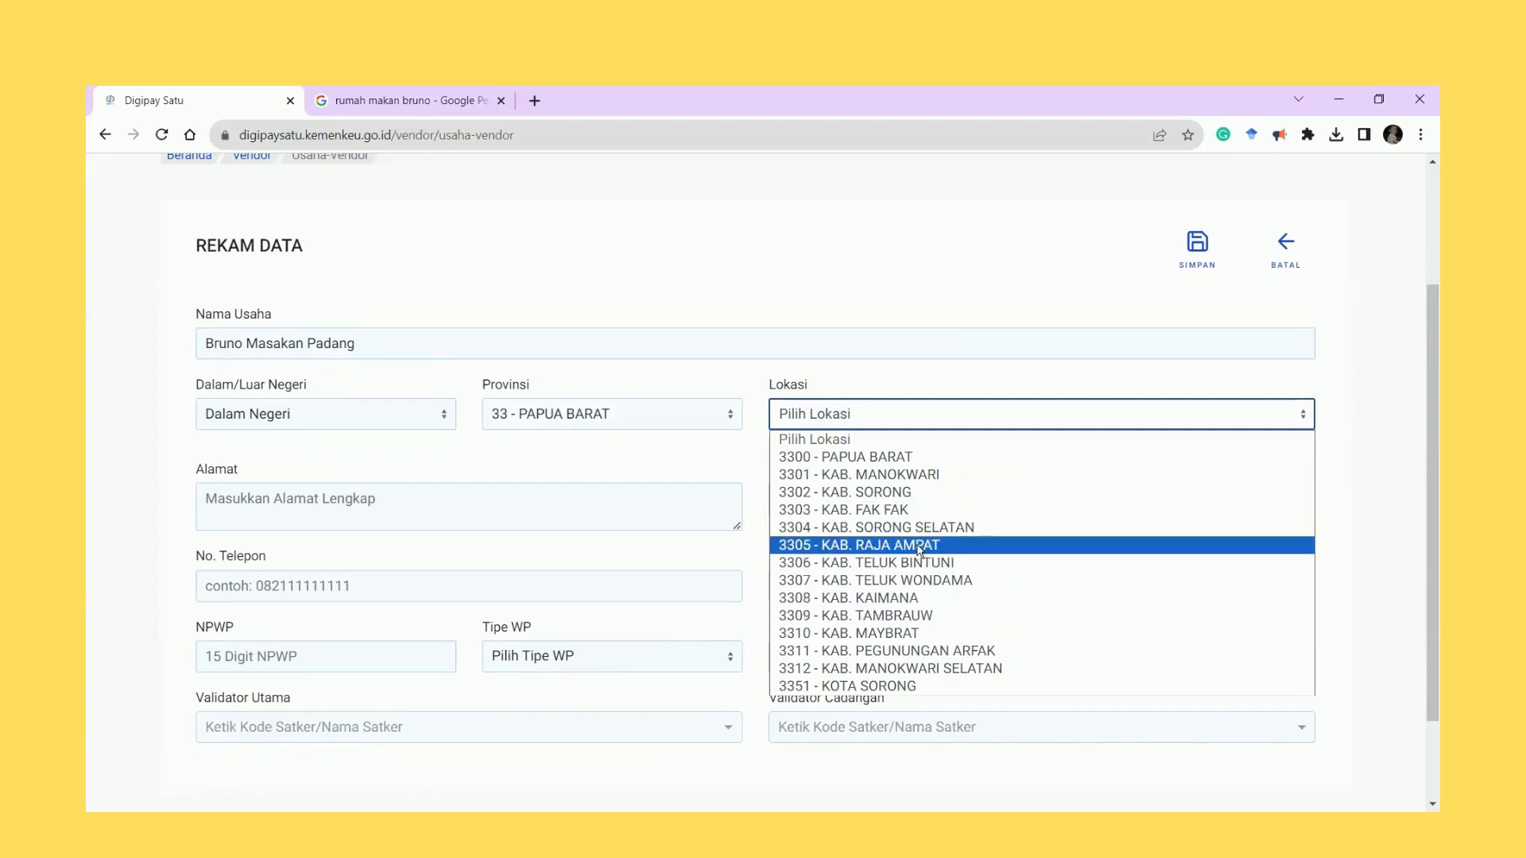
click(902, 509)
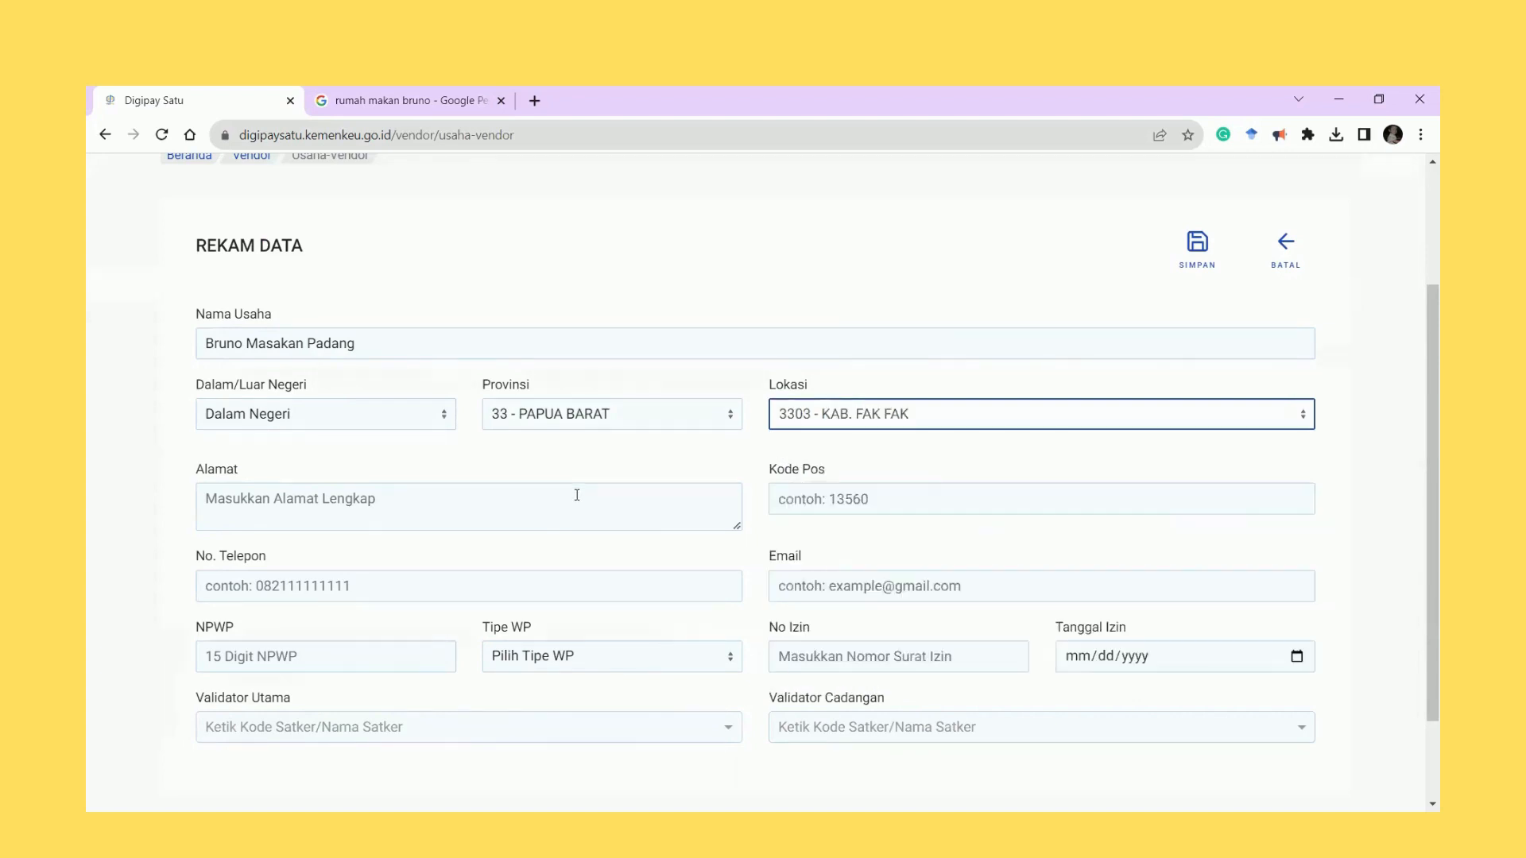
Enter the business street address and fill in the saved postal code entry.
click(577, 495)
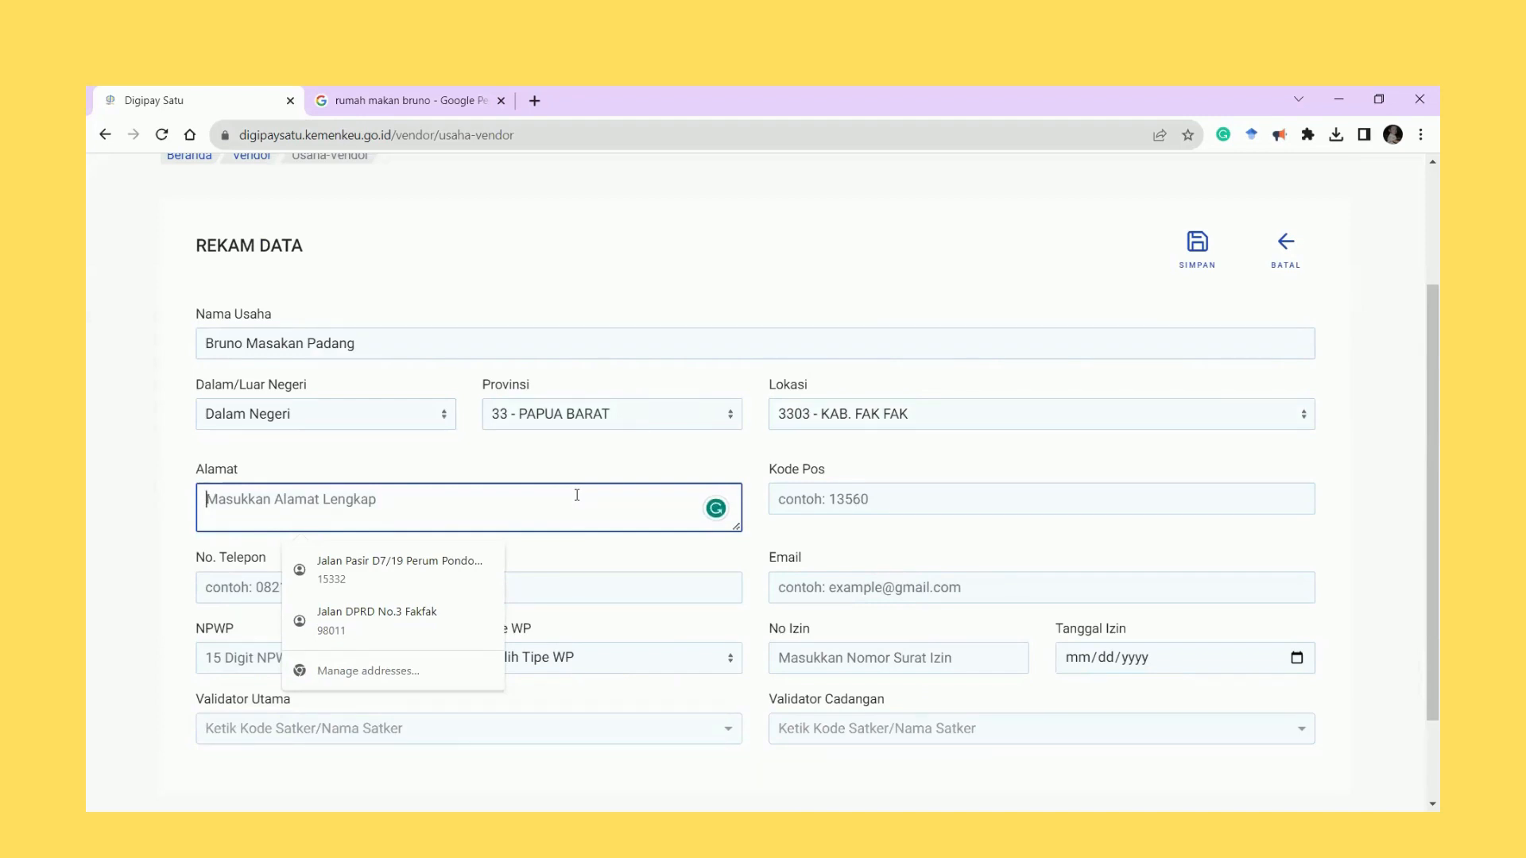
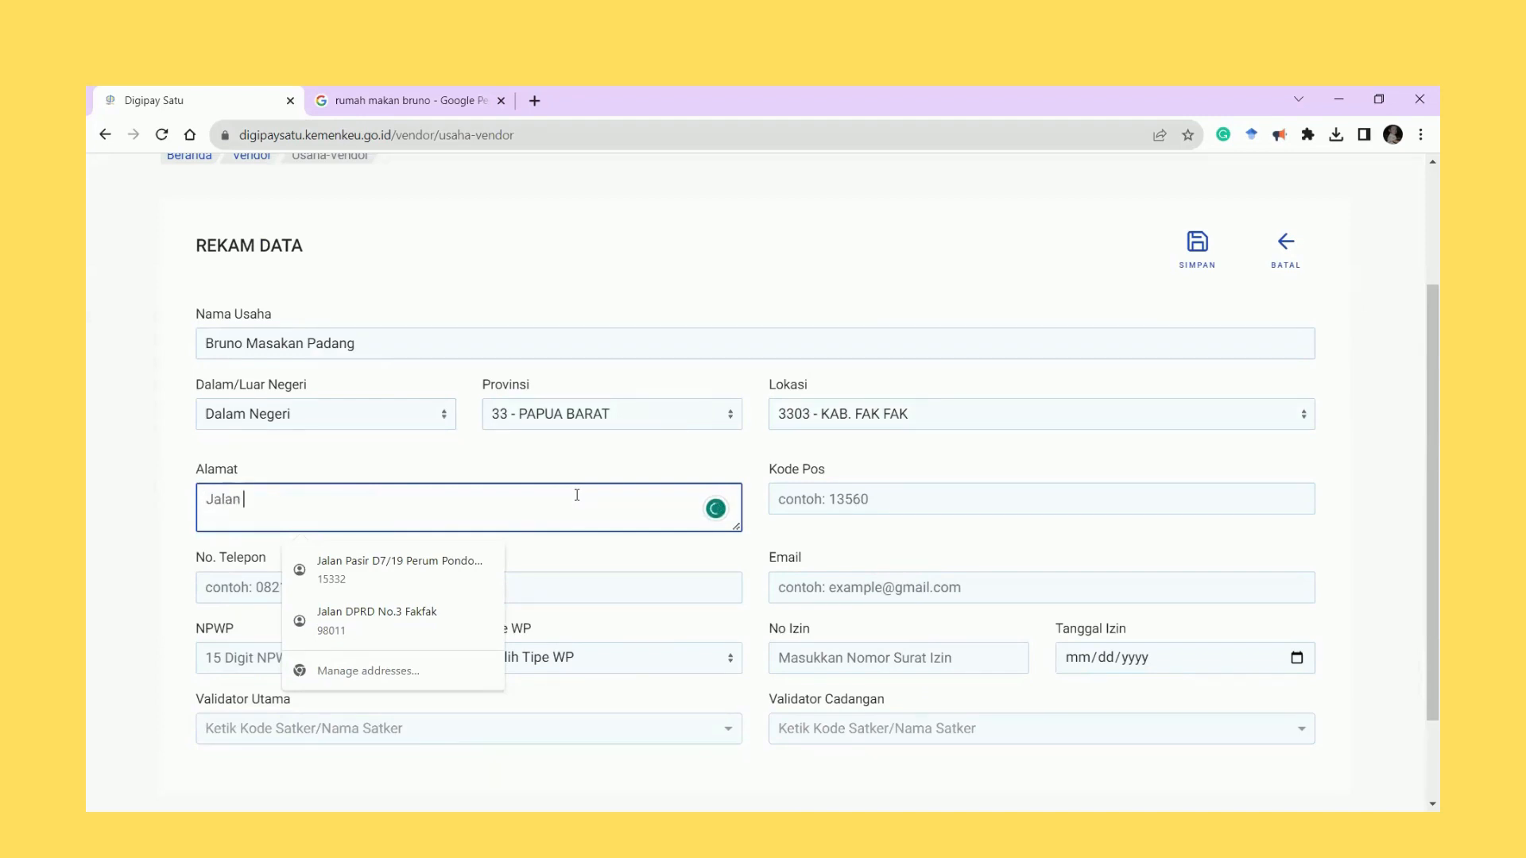
click(981, 507)
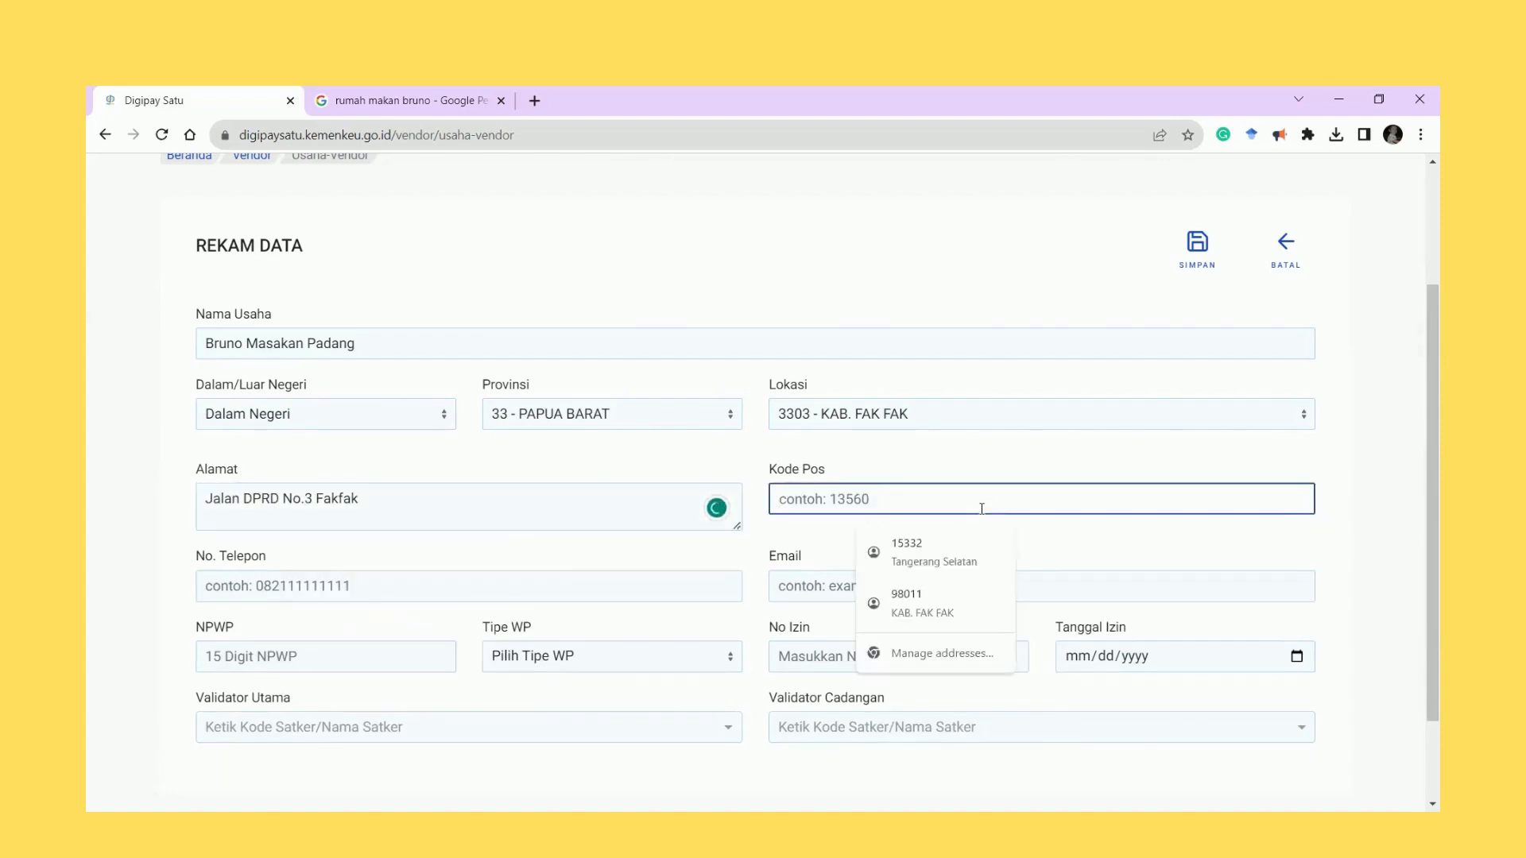
click(938, 604)
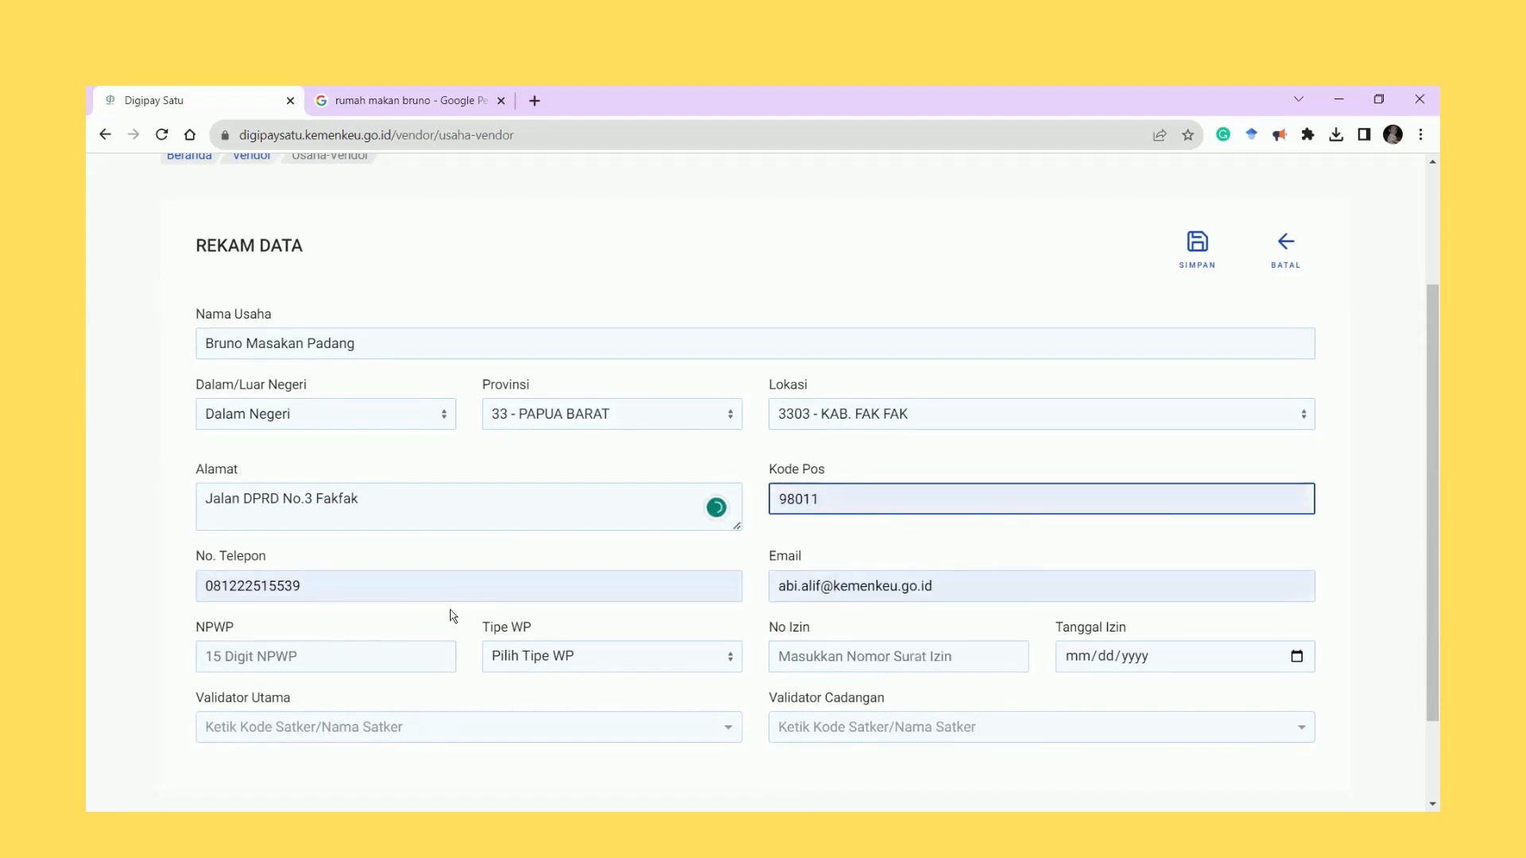
Replace the phone number and enter the business email address.
double_click(289, 594)
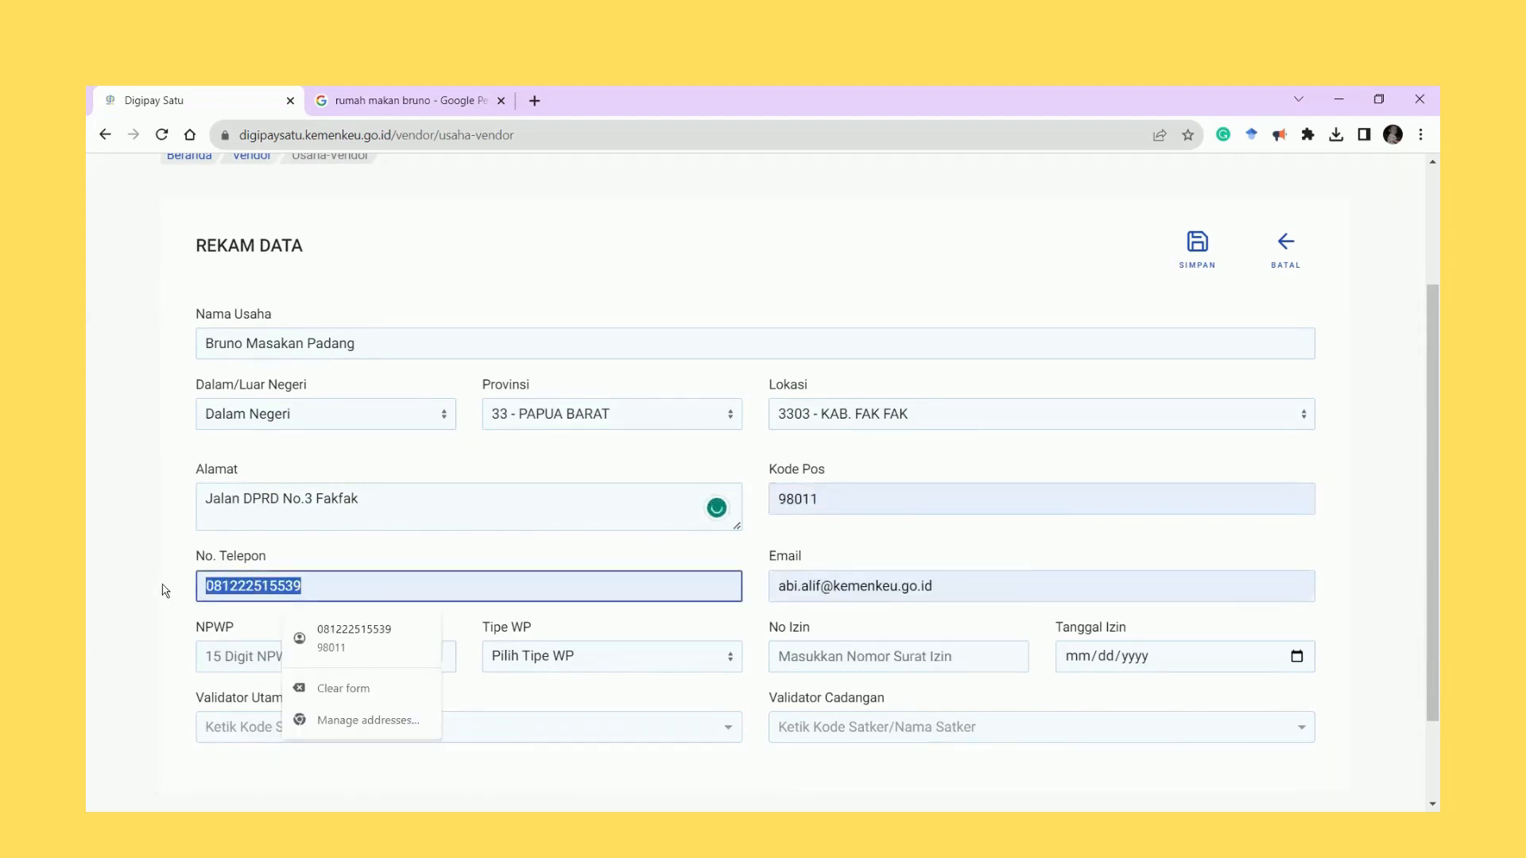
key(Tab)
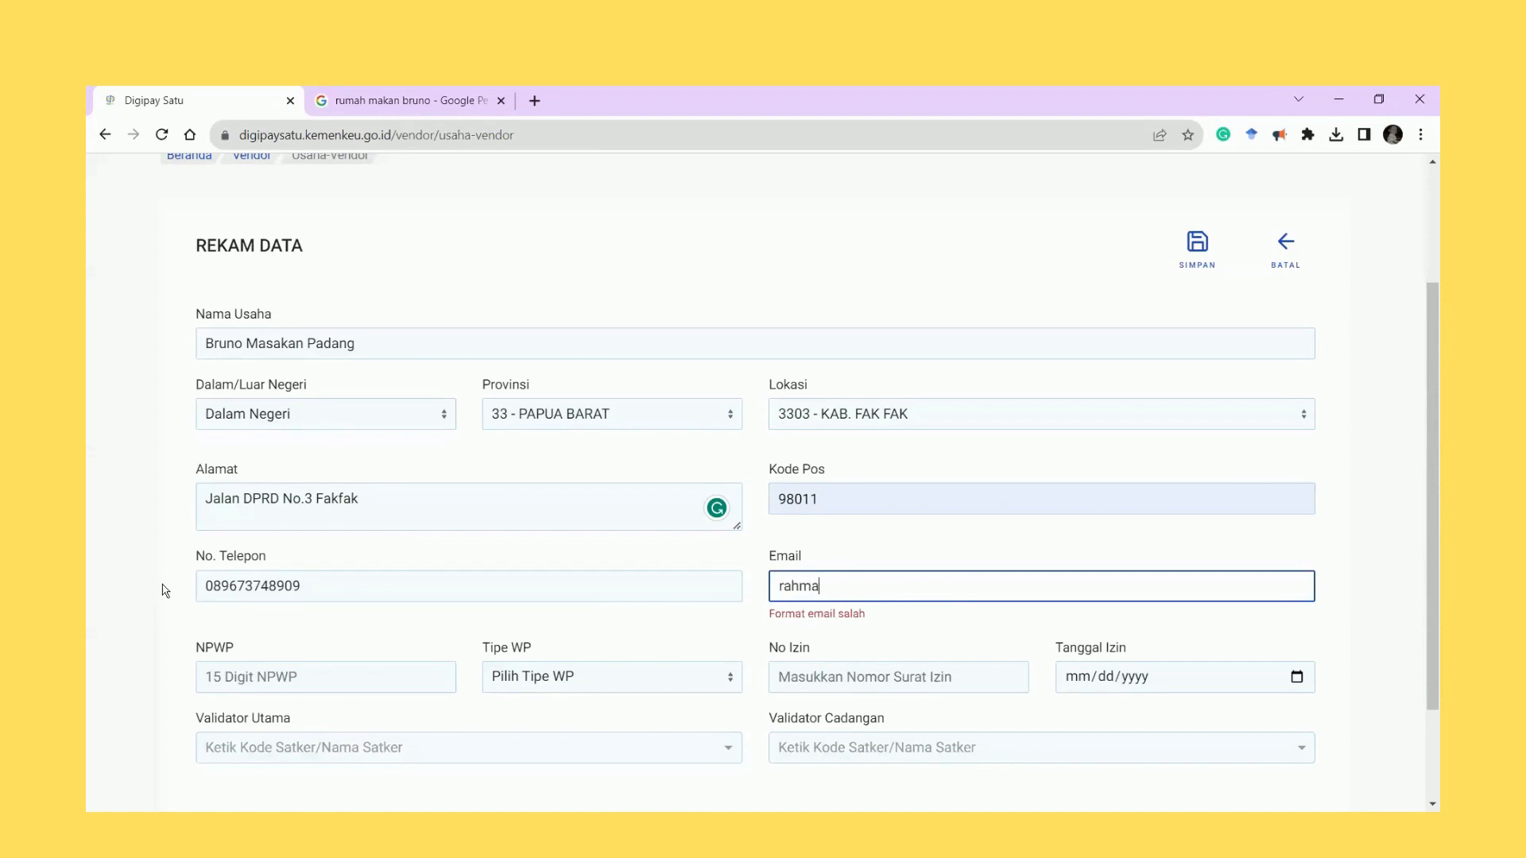
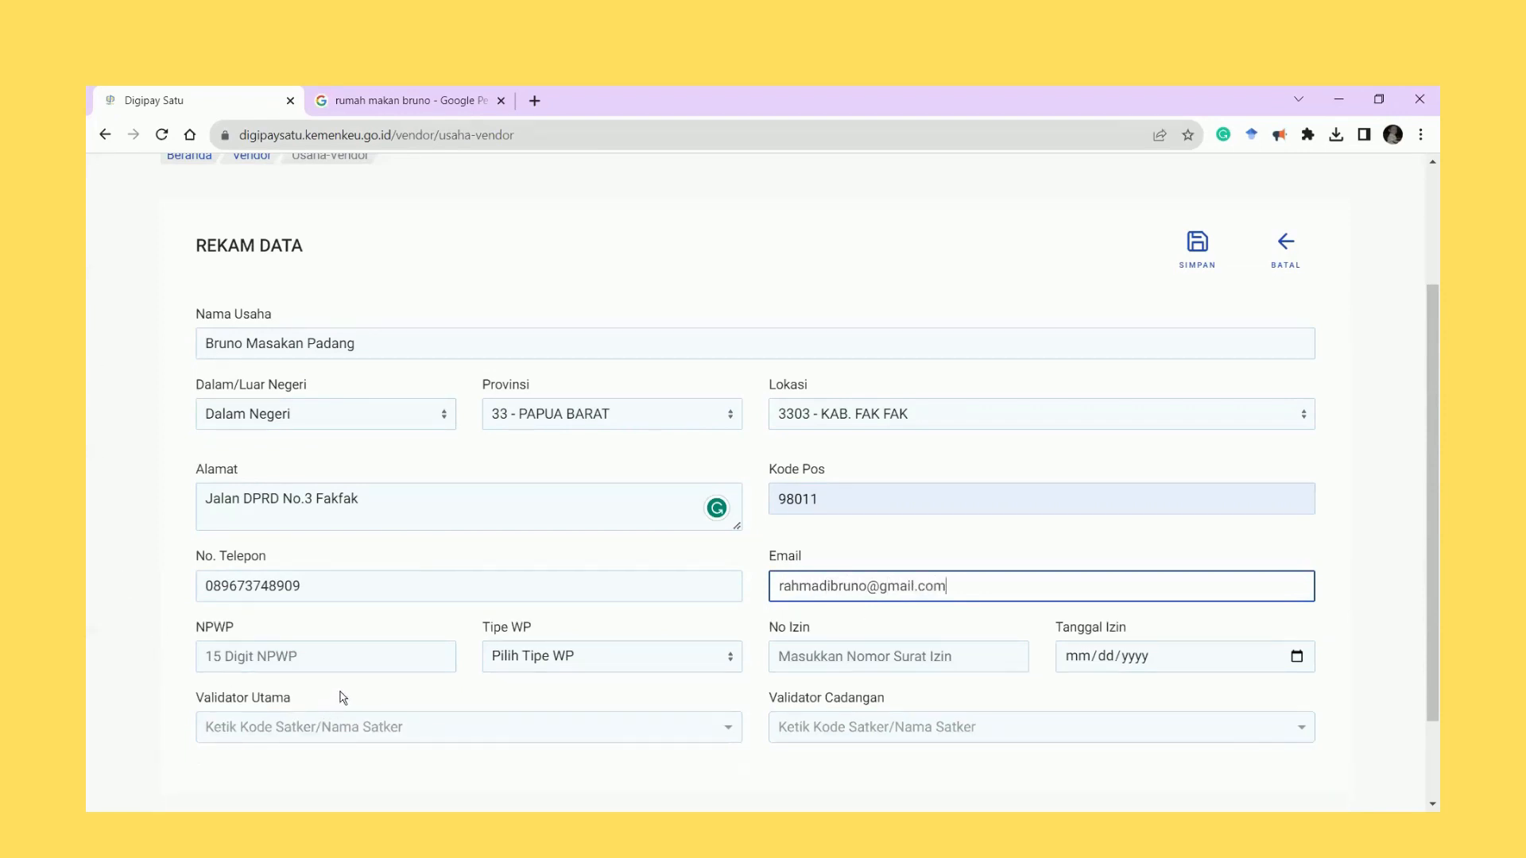
Paste the NPWP tax number and set taxpayer type to 1 - INDIVIDU.
click(351, 664)
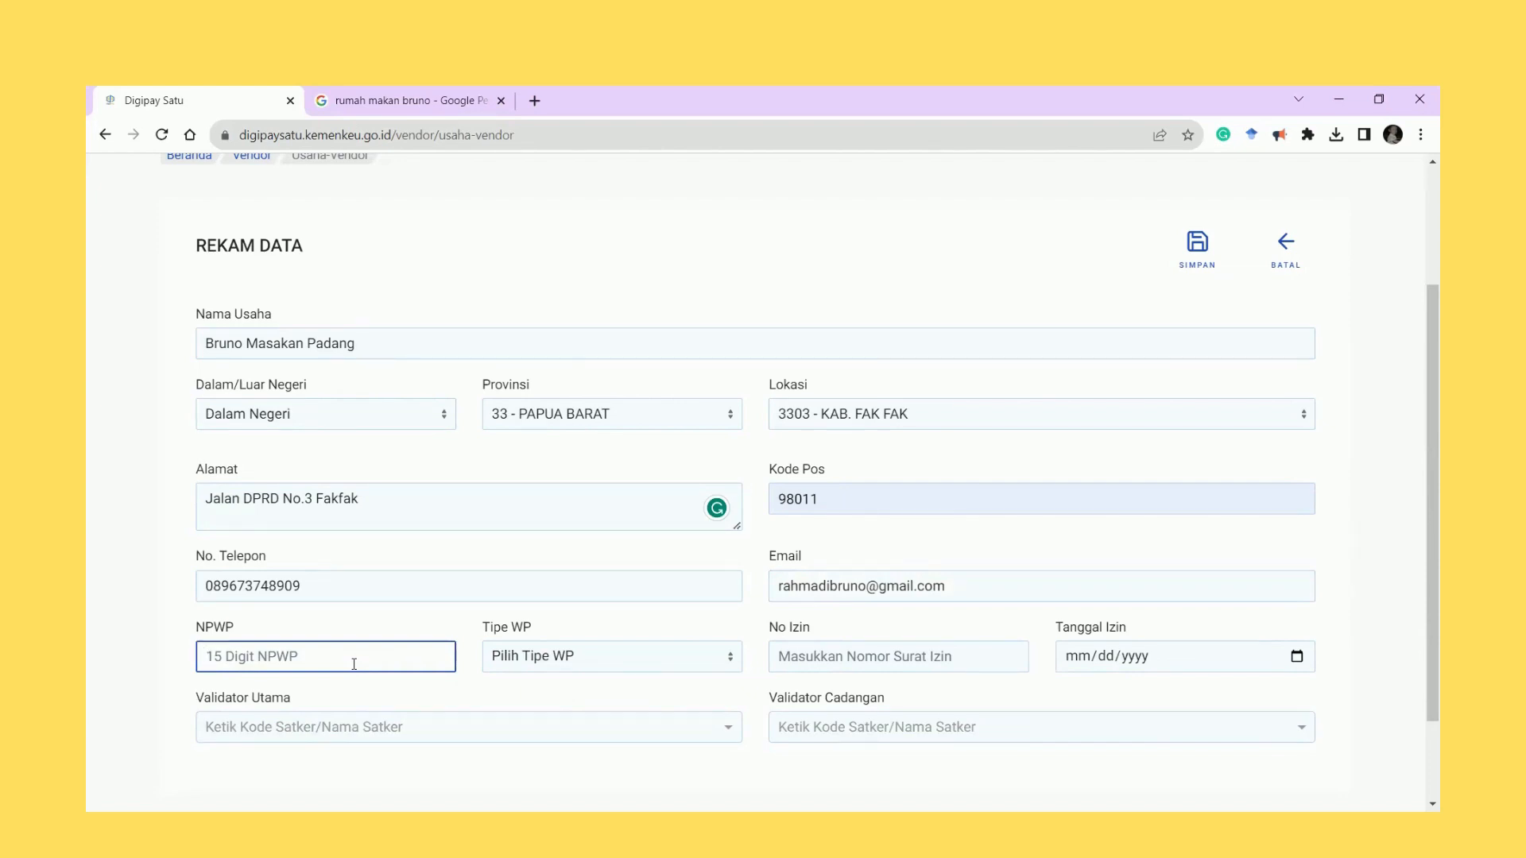
key(ctrl+v)
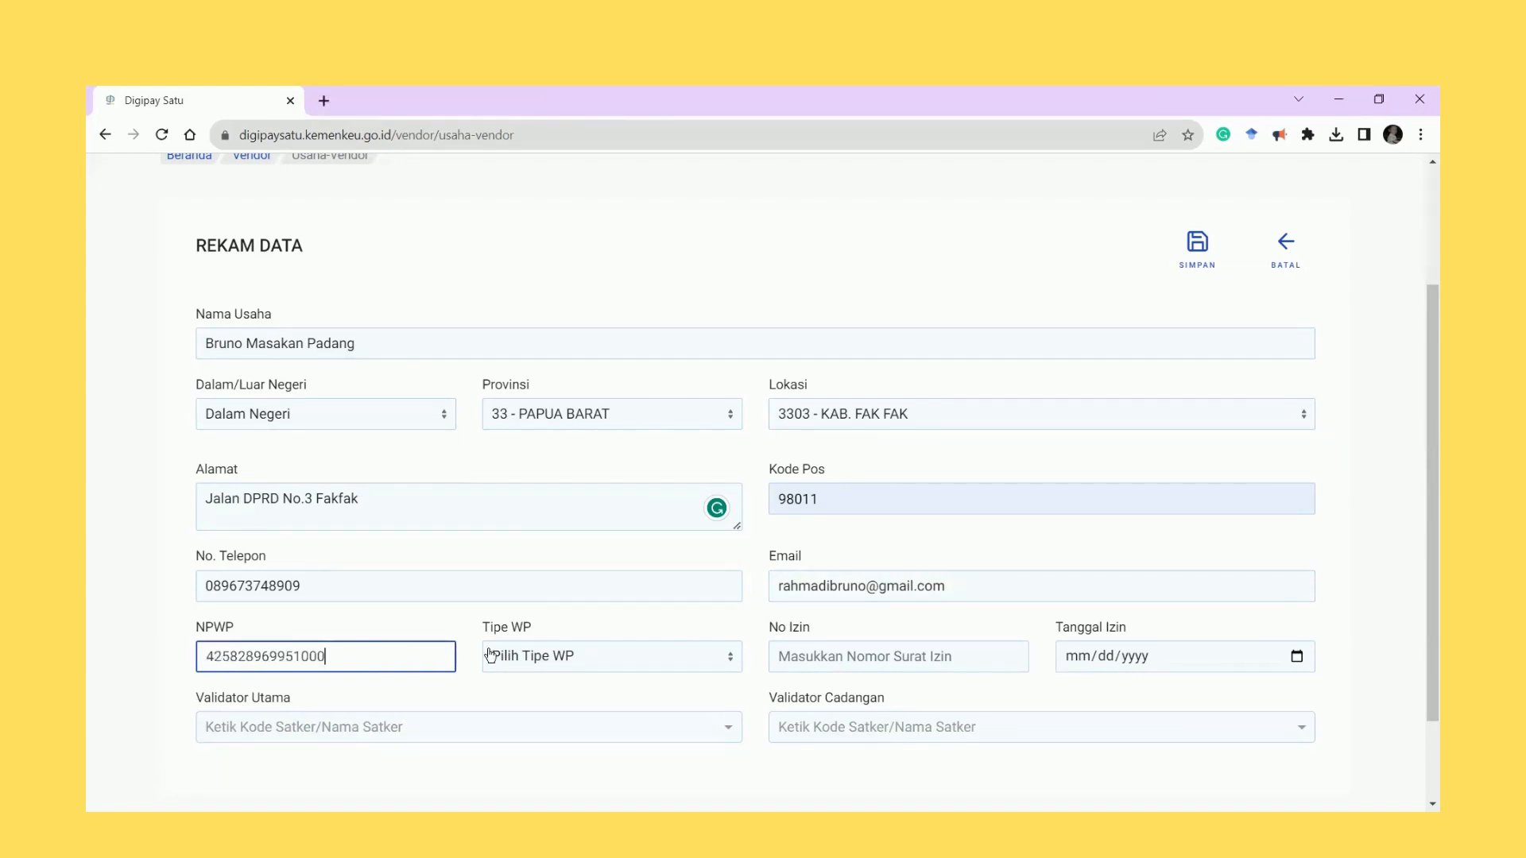
click(539, 658)
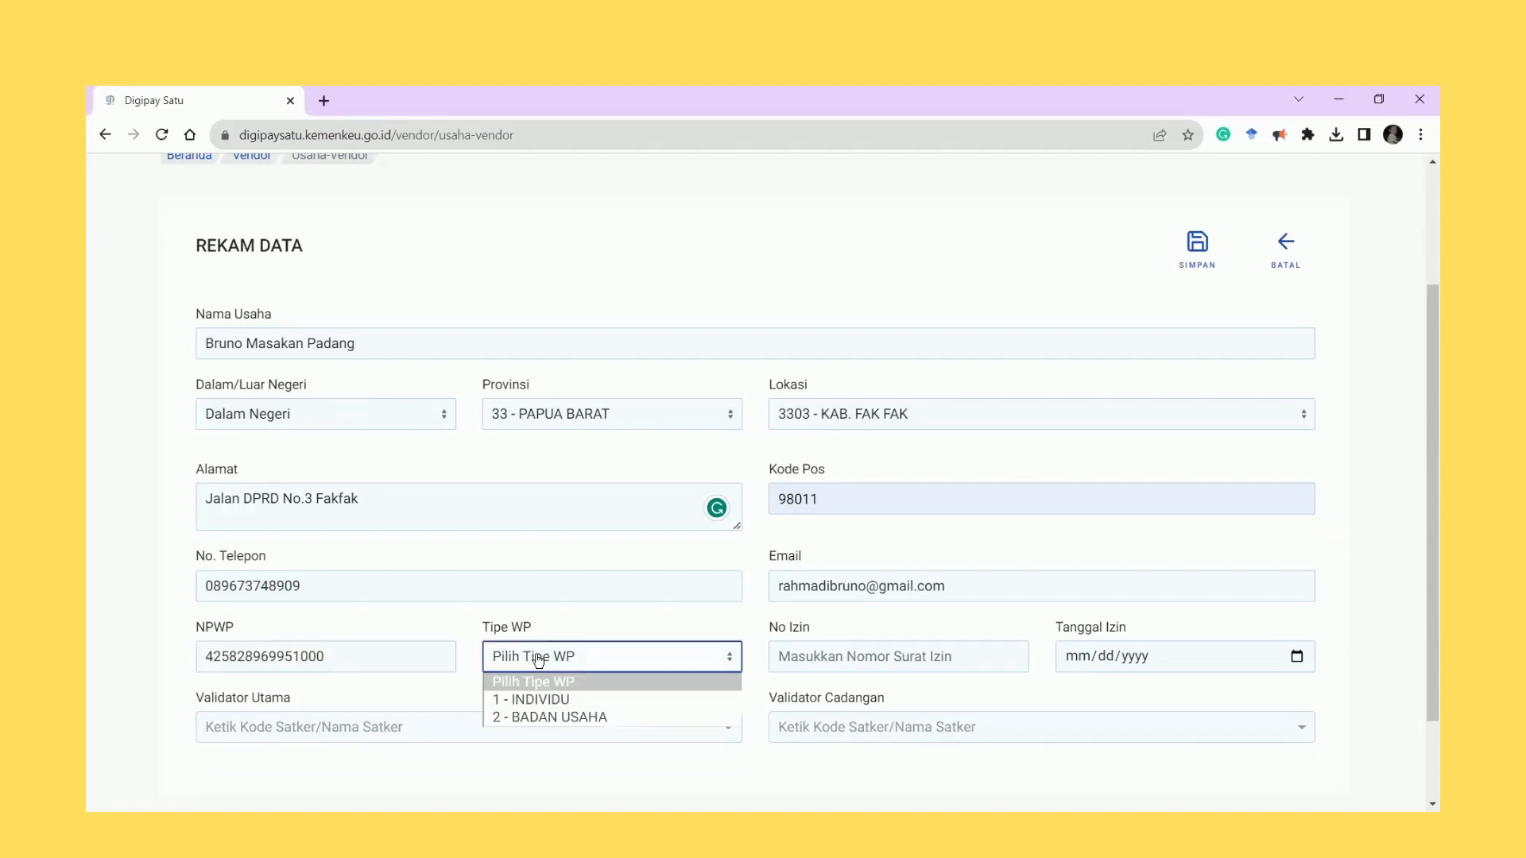
click(550, 703)
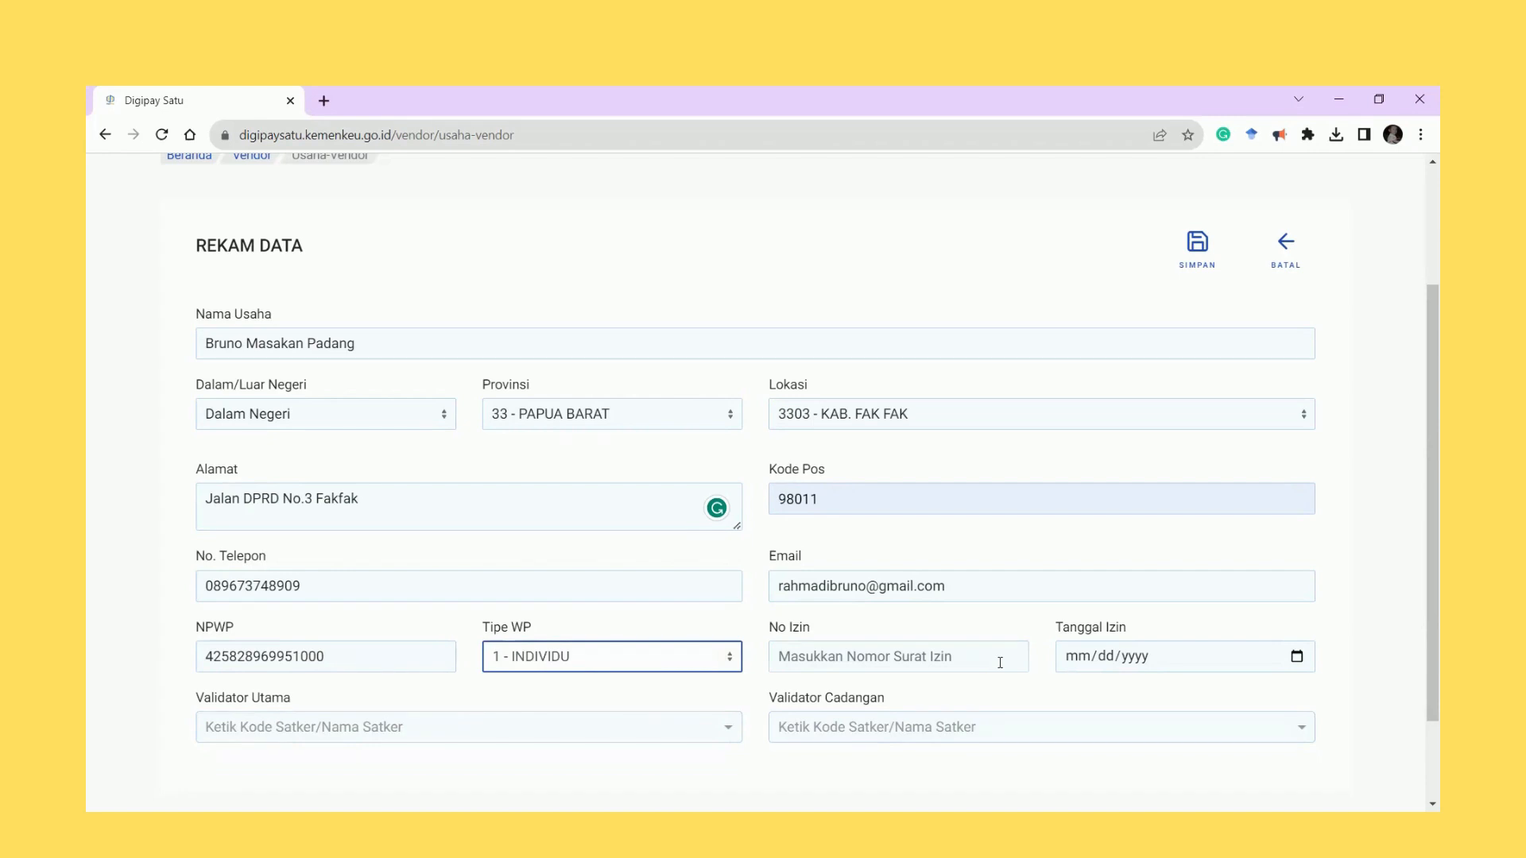
Enter the business permit number and set the permit date to 01/01/2023.
click(999, 663)
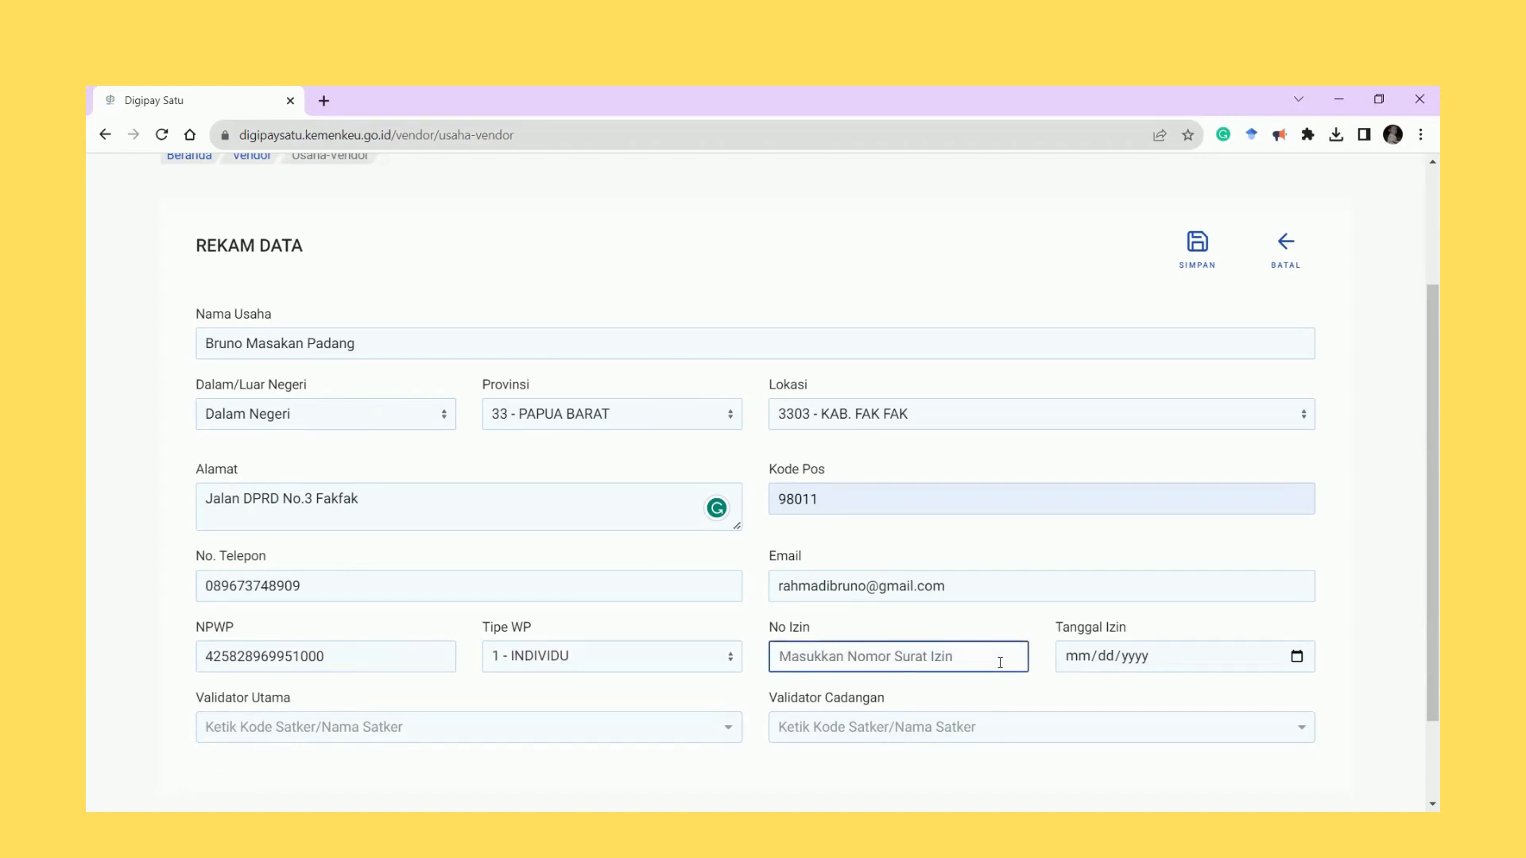
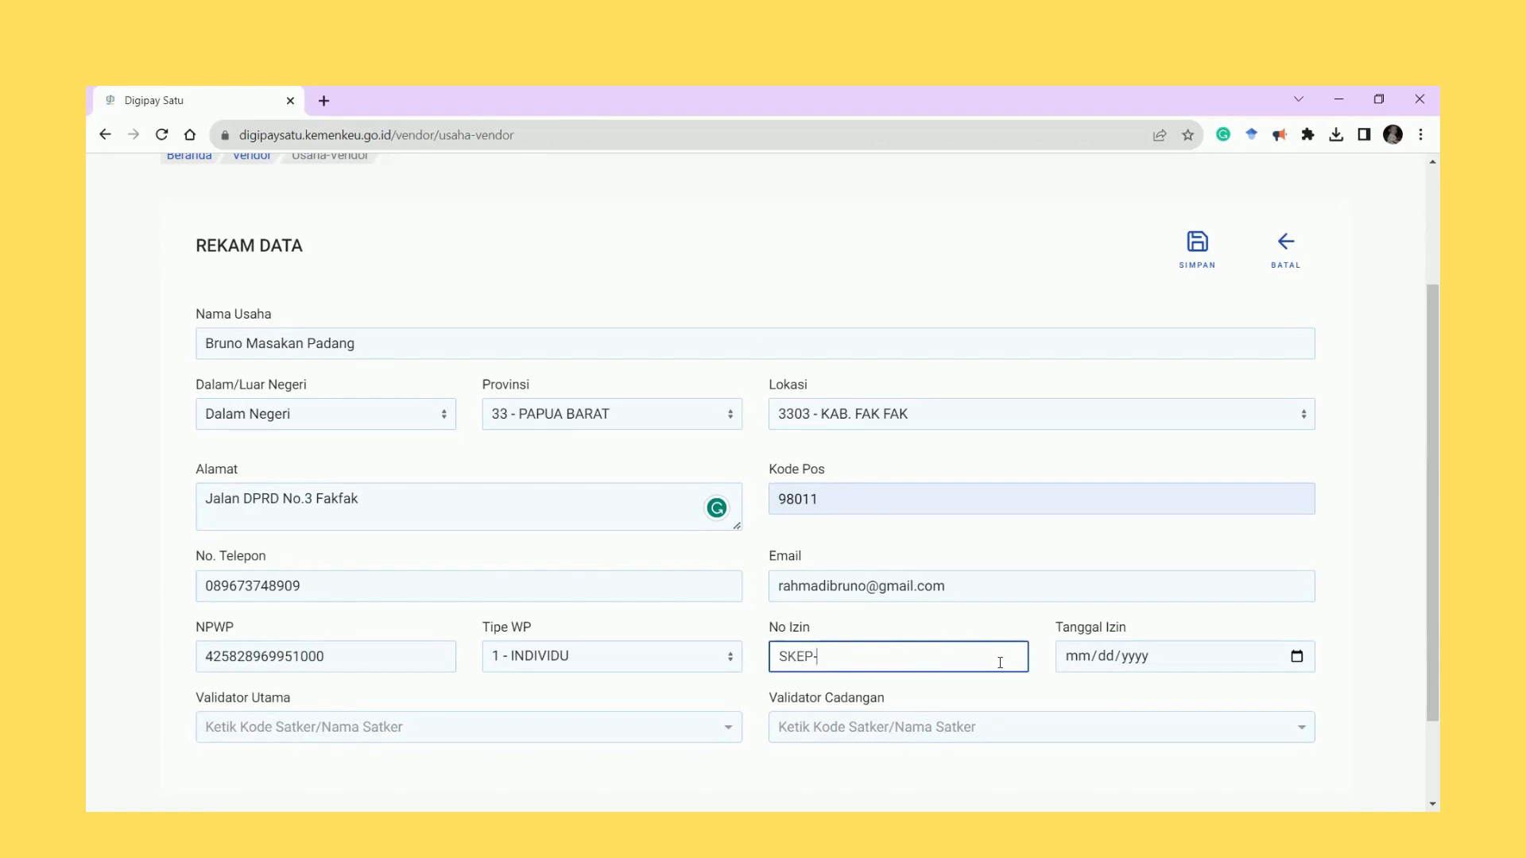
click(1302, 660)
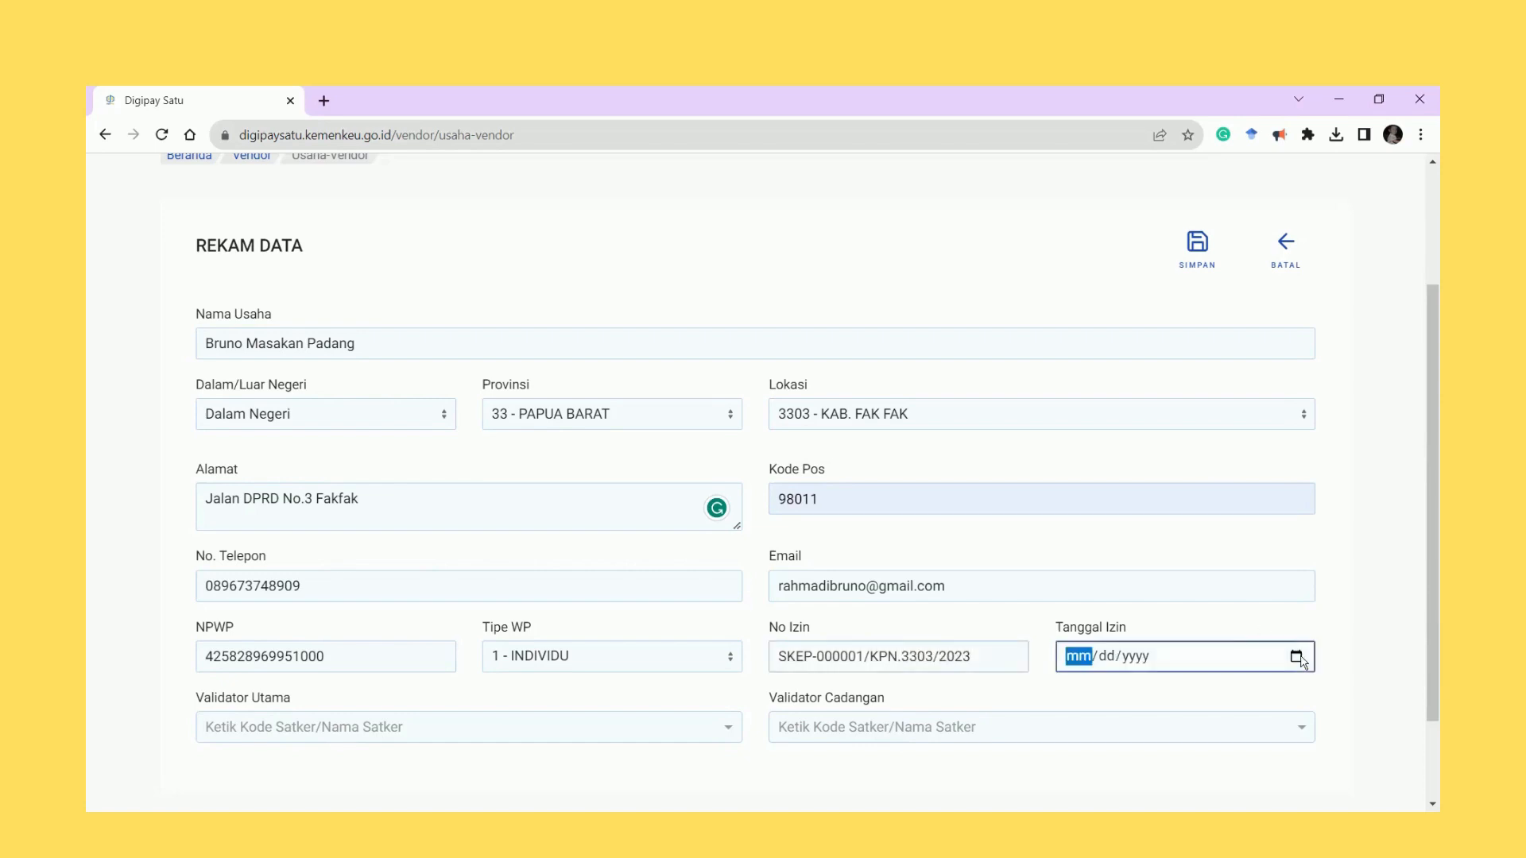
click(1078, 521)
click(1078, 474)
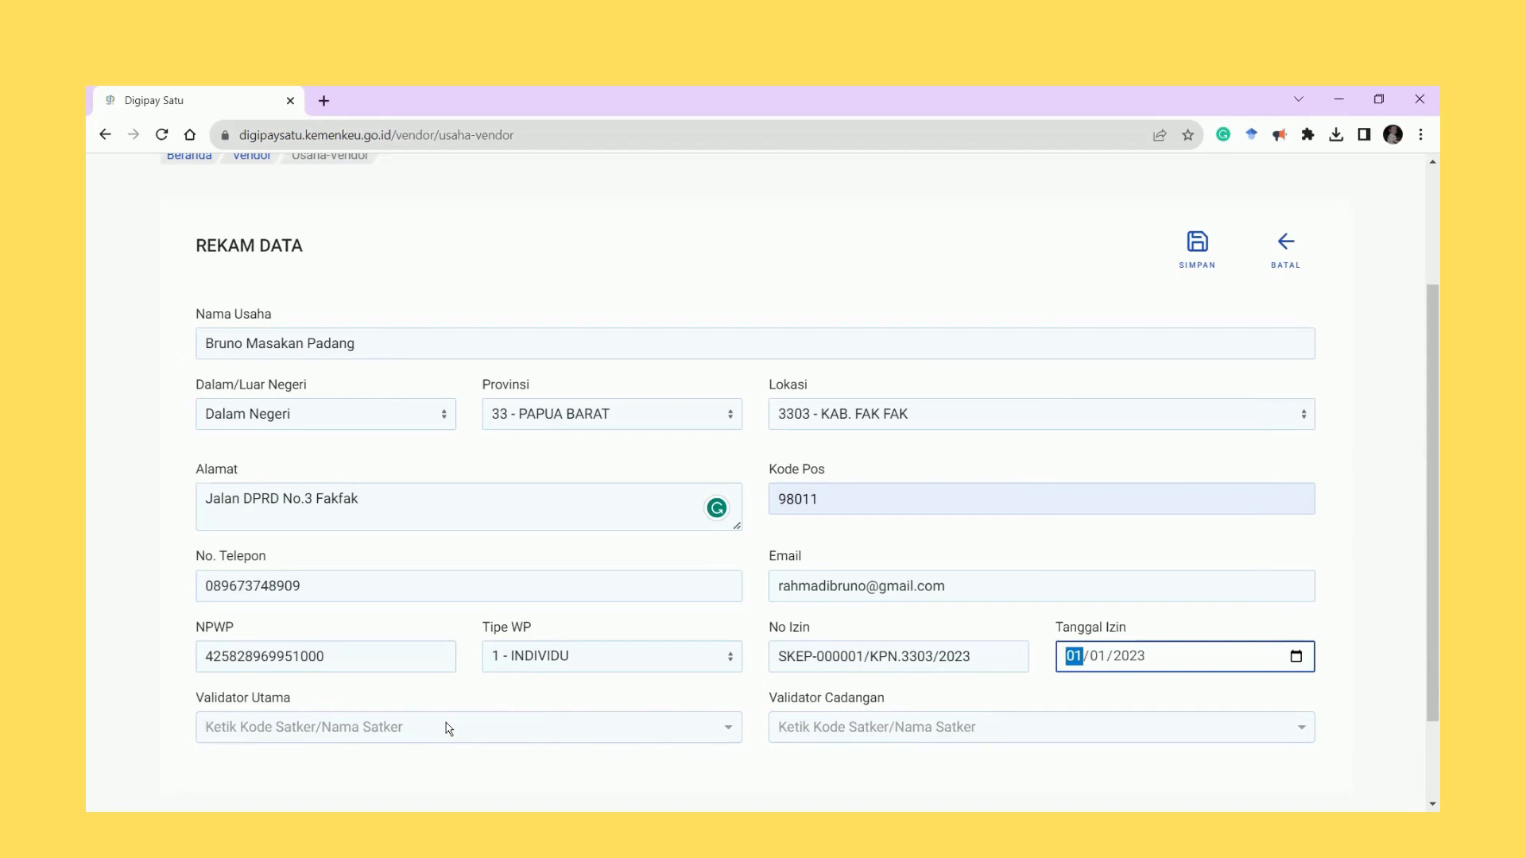
Set the primary validator to 528739 - KPPN FAK FAK, replacing the wrongly chosen office.
scroll(449, 729, down, 2)
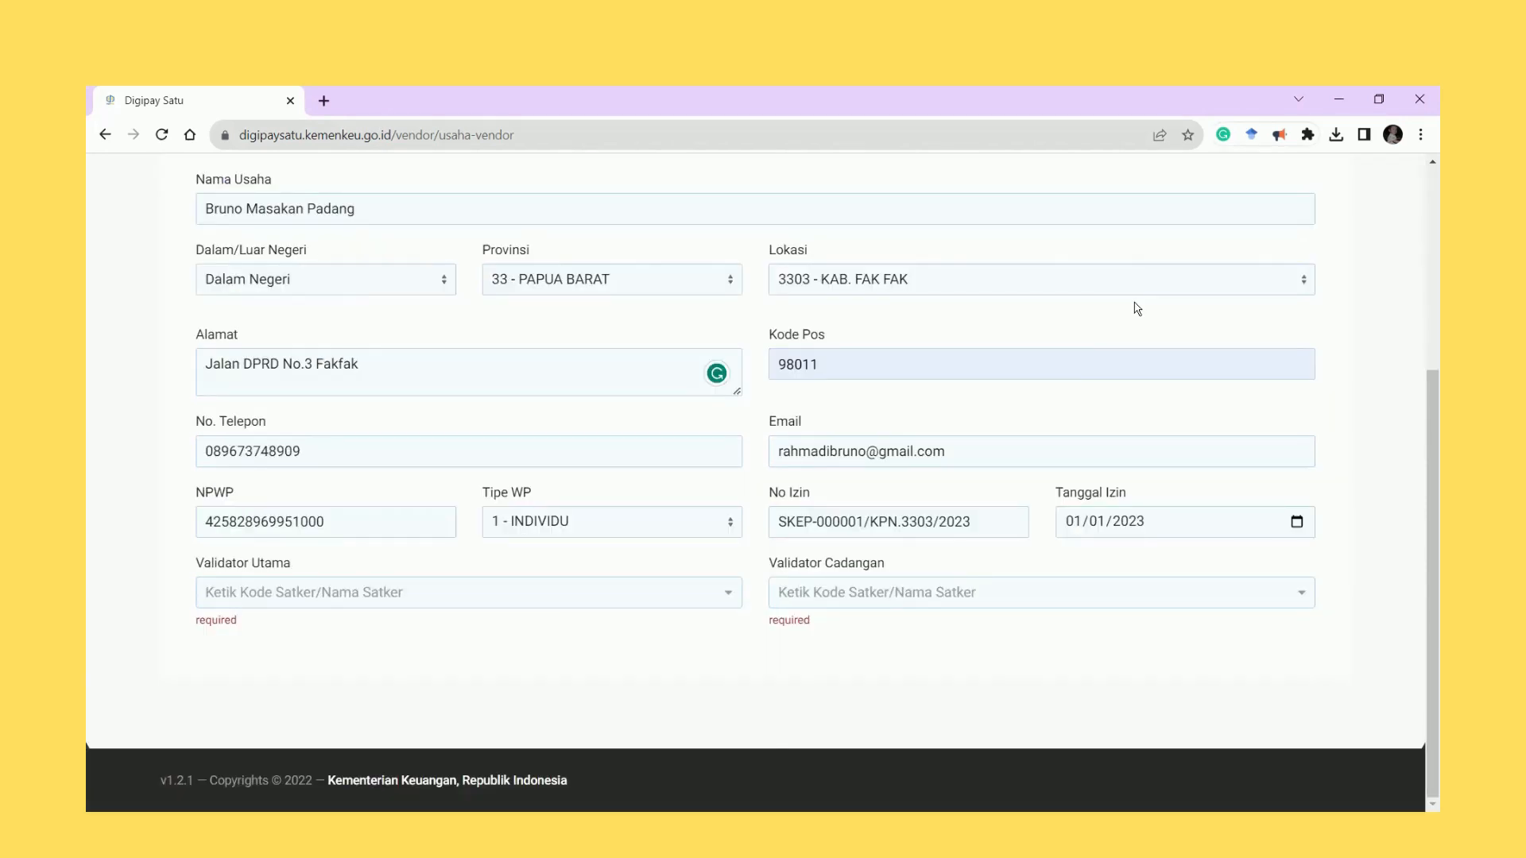
click(388, 600)
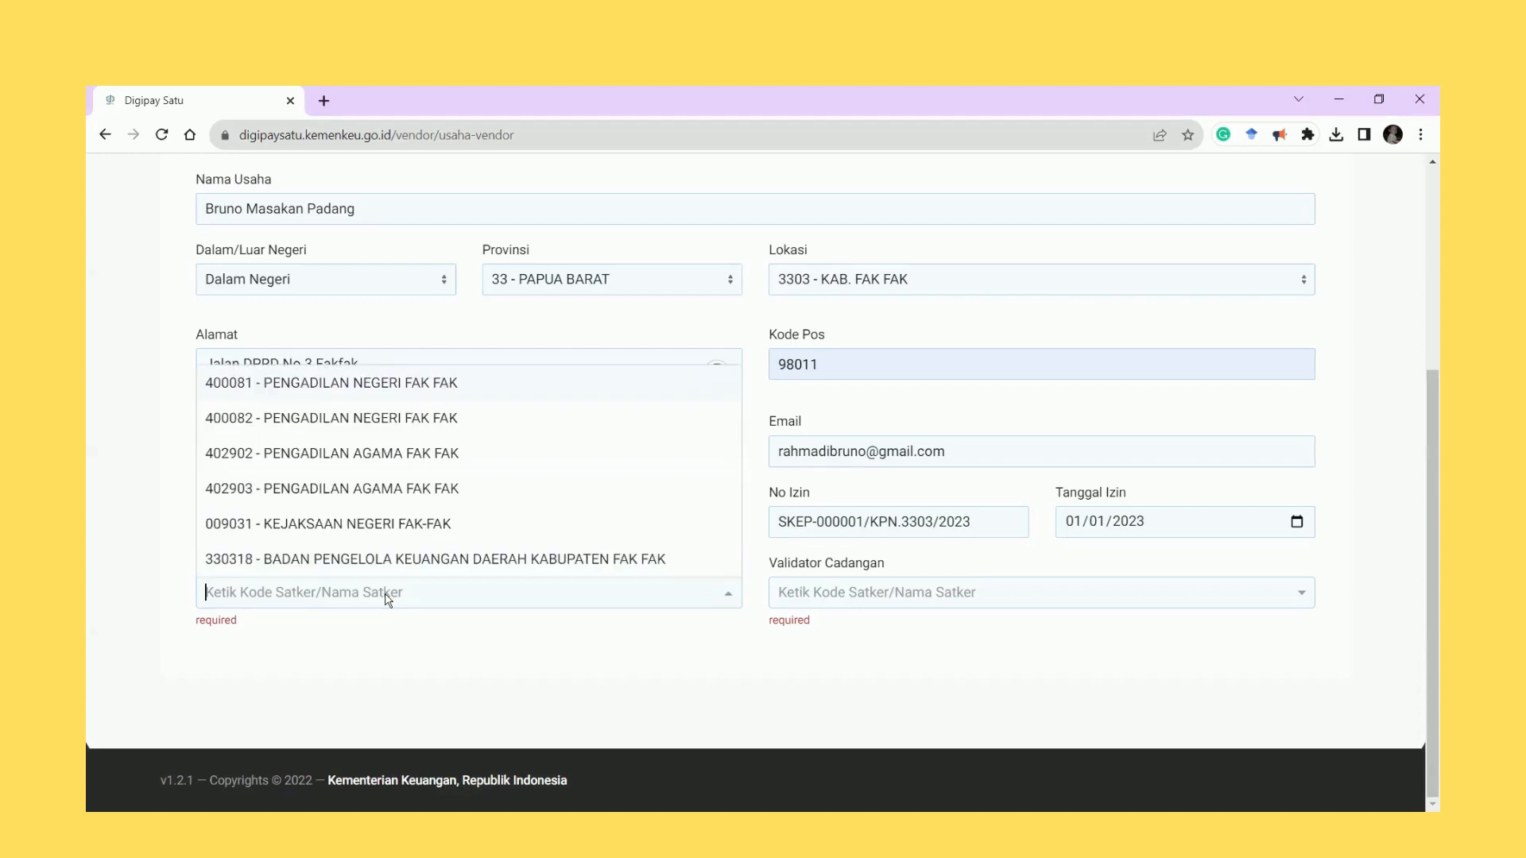
click(400, 523)
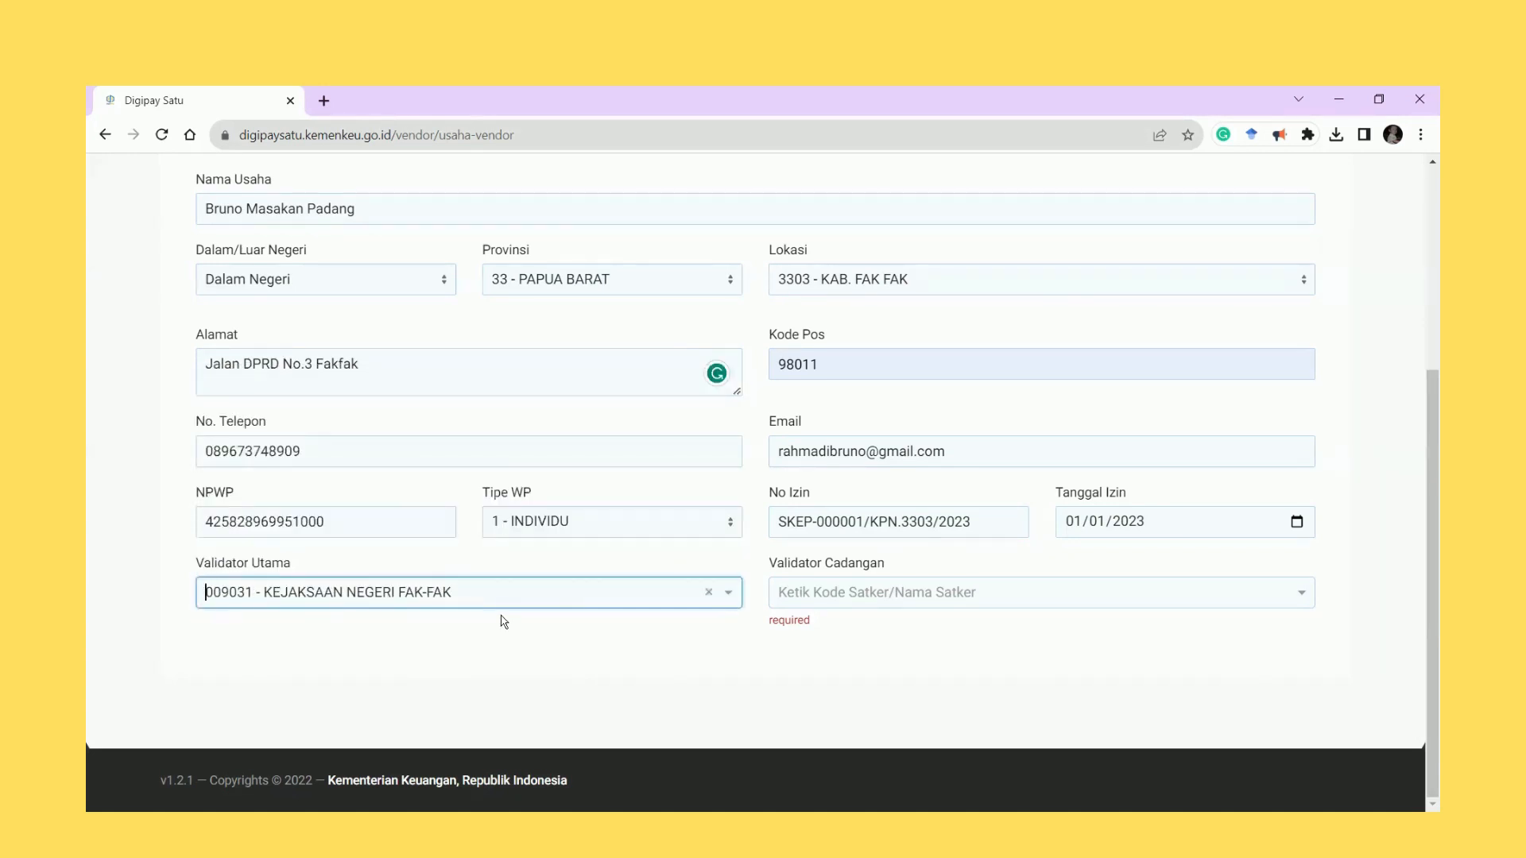
click(619, 591)
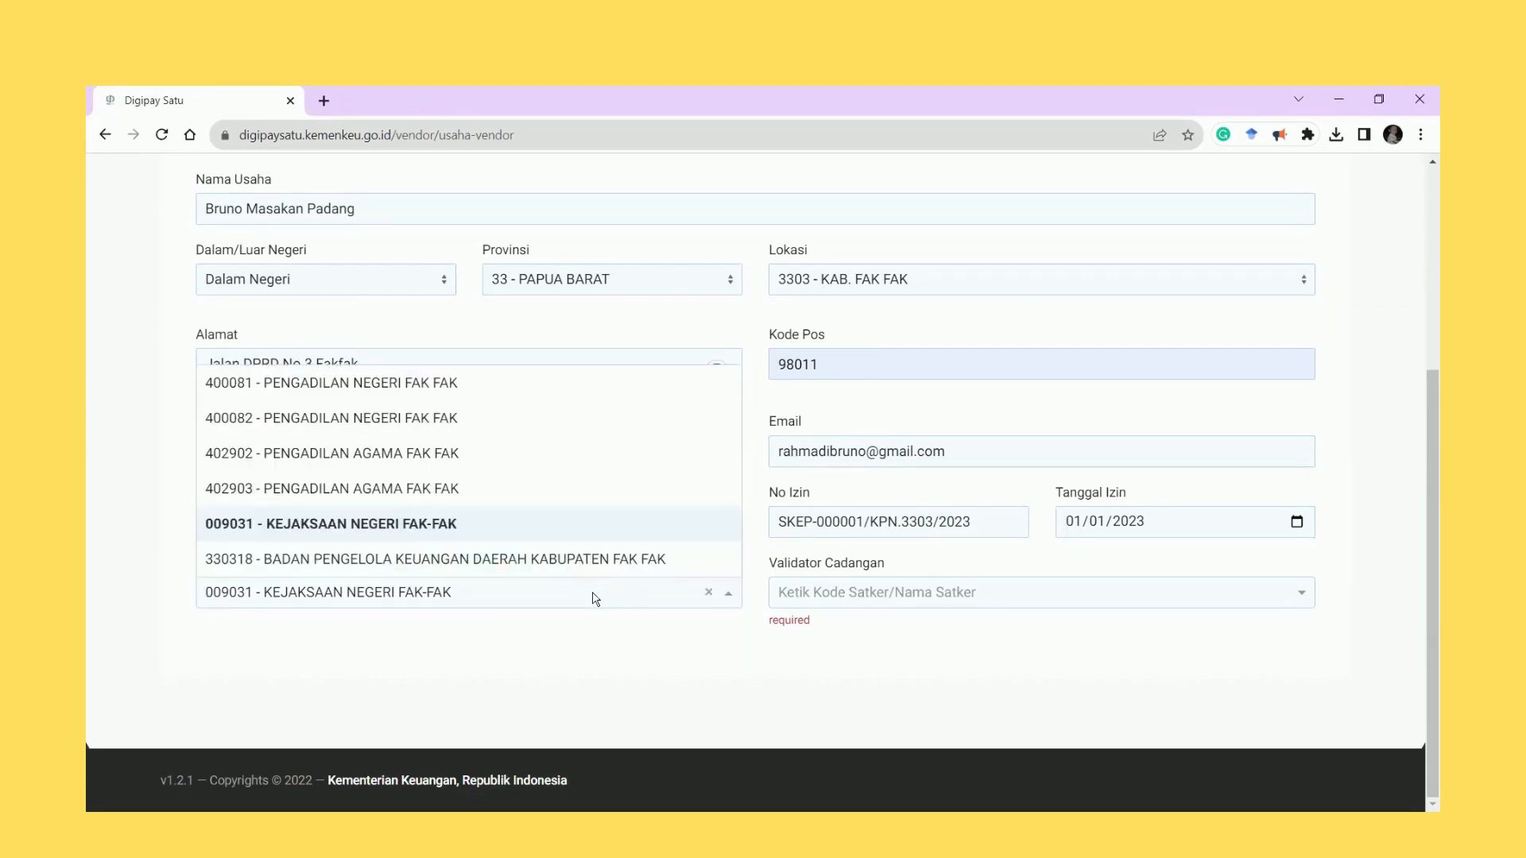
key(BackSpace)
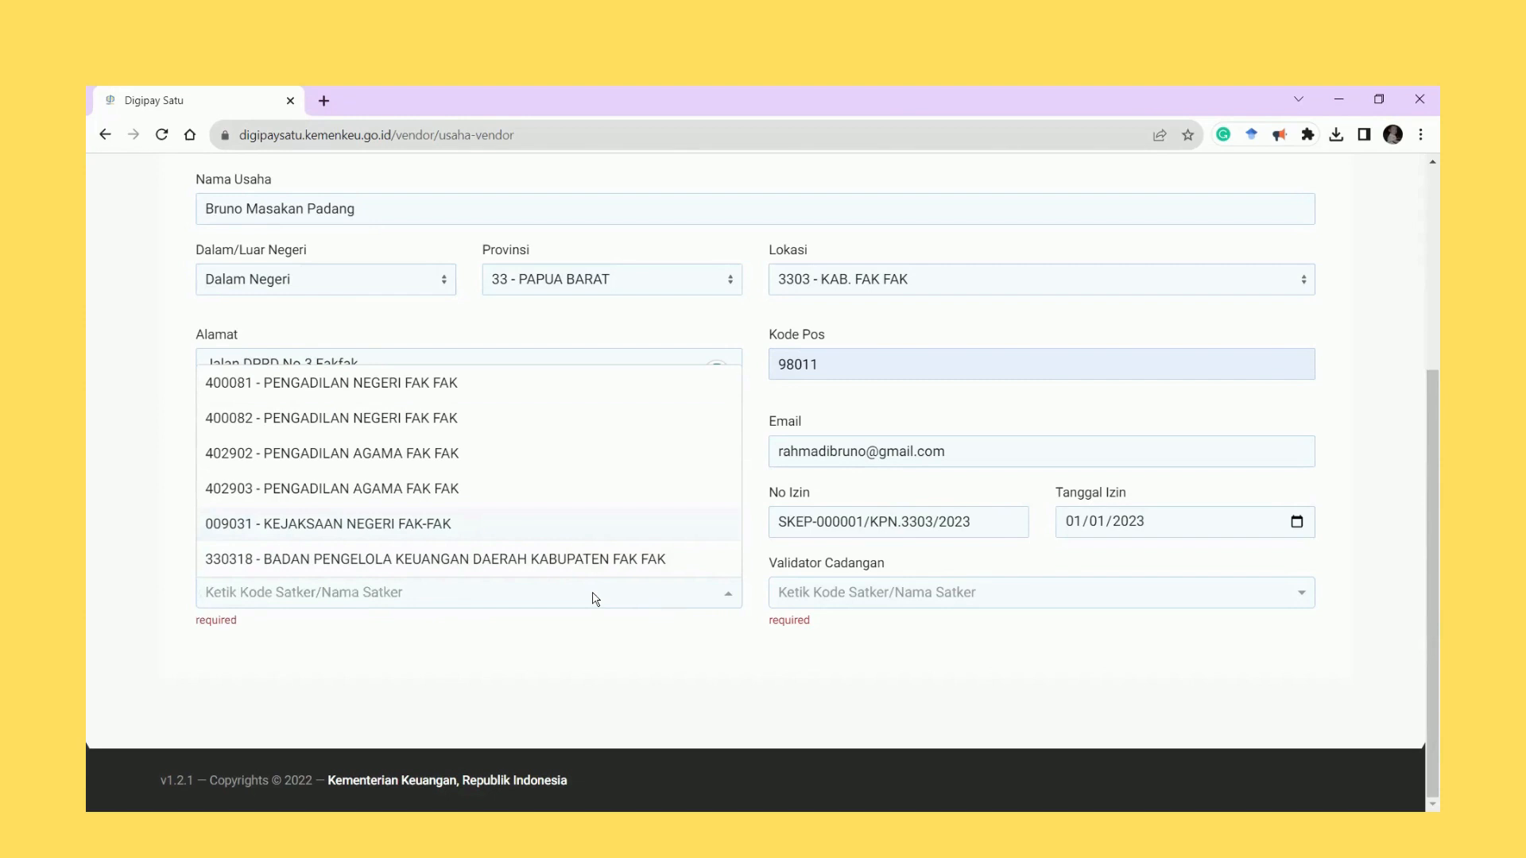
text(52873)
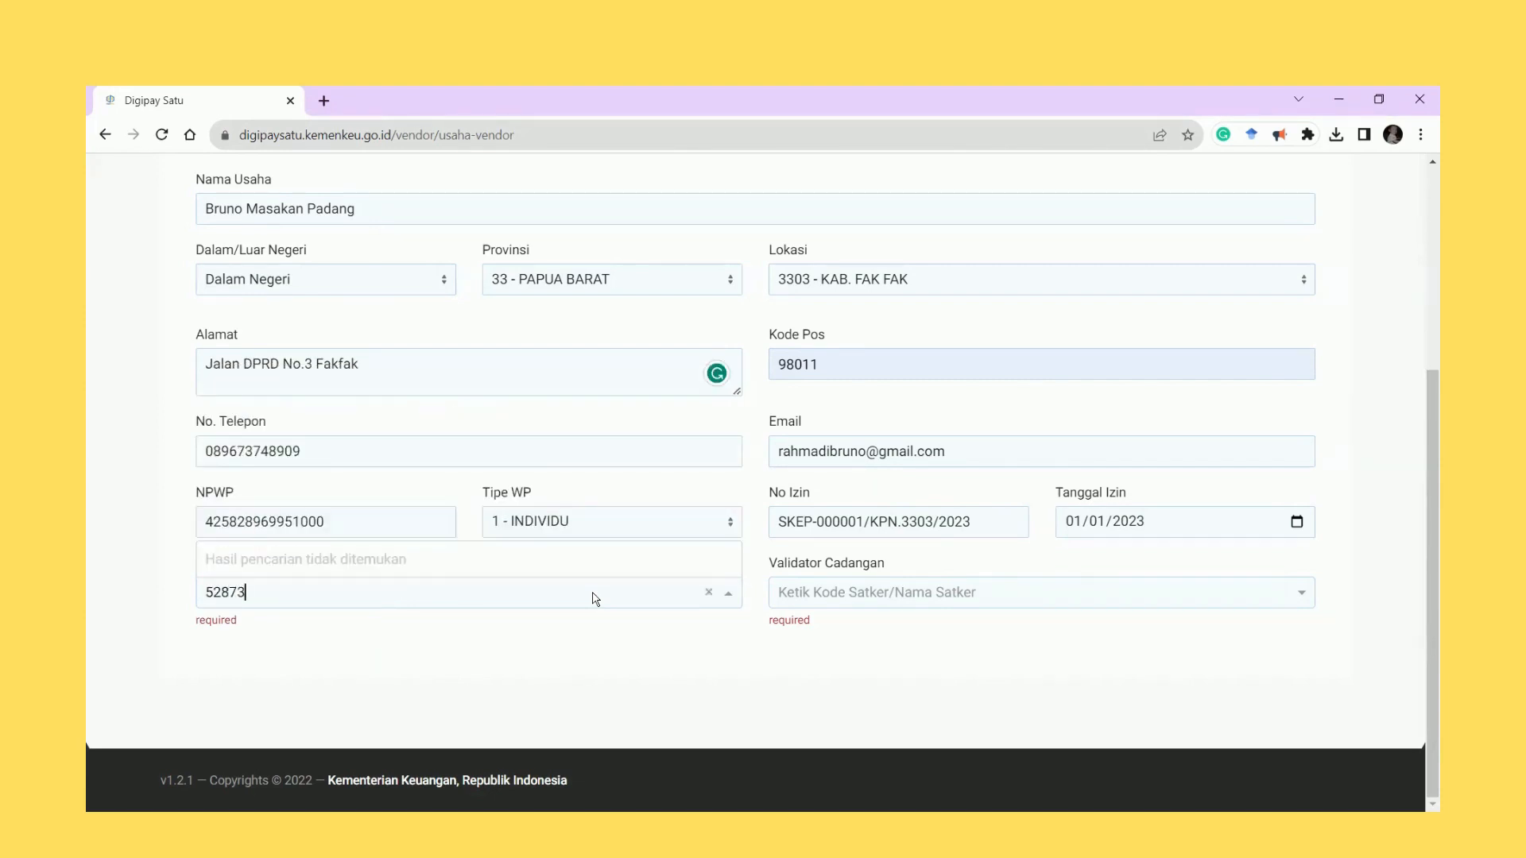
text(9)
click(465, 569)
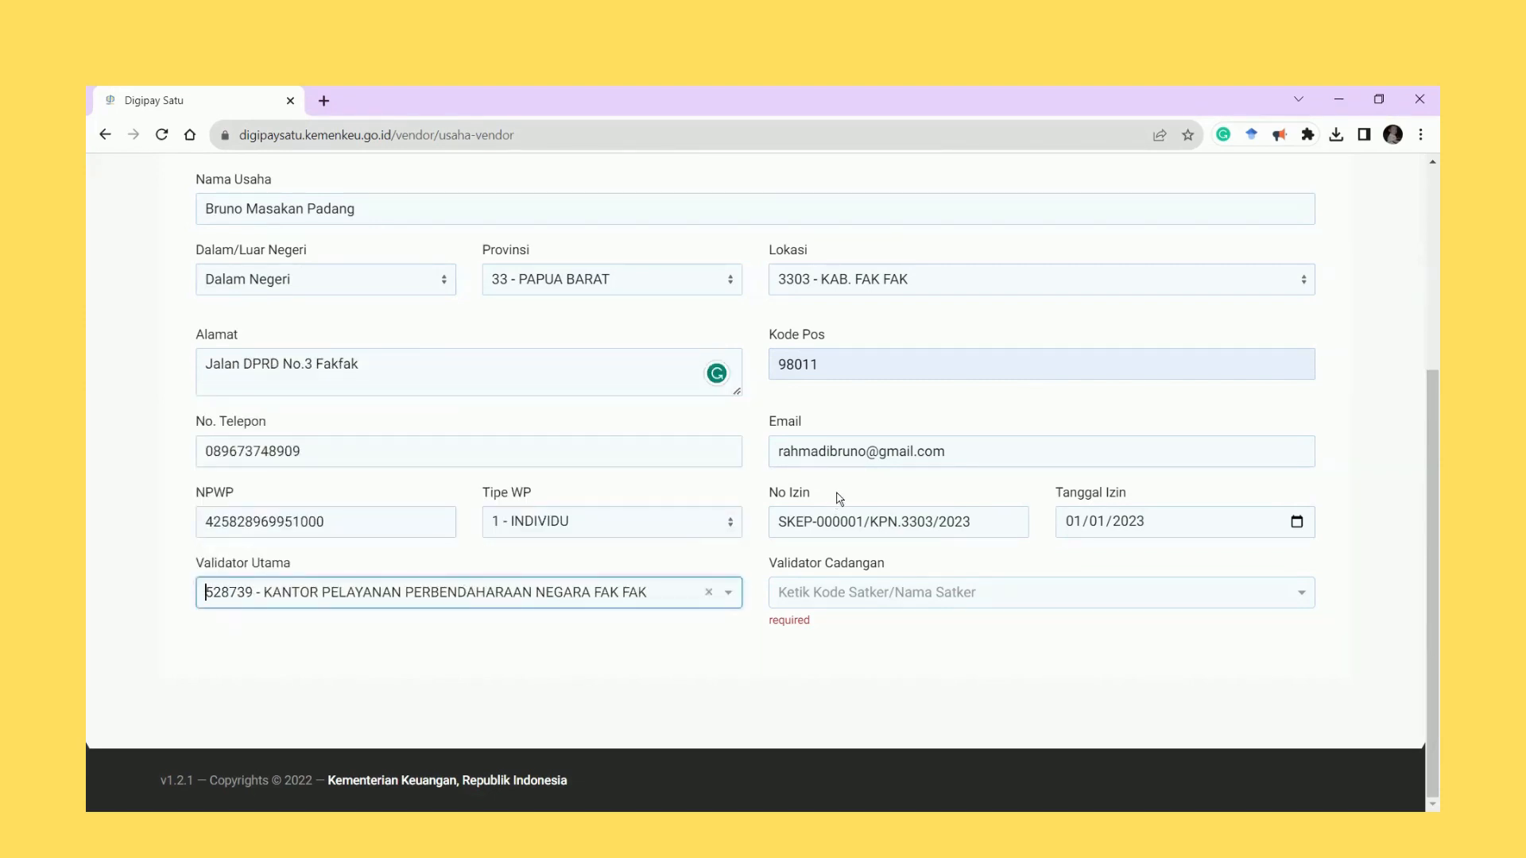
Search 'fak' and set the backup validator to 009031 - KEJAKSAAN NEGERI FAK-FAK.
click(951, 601)
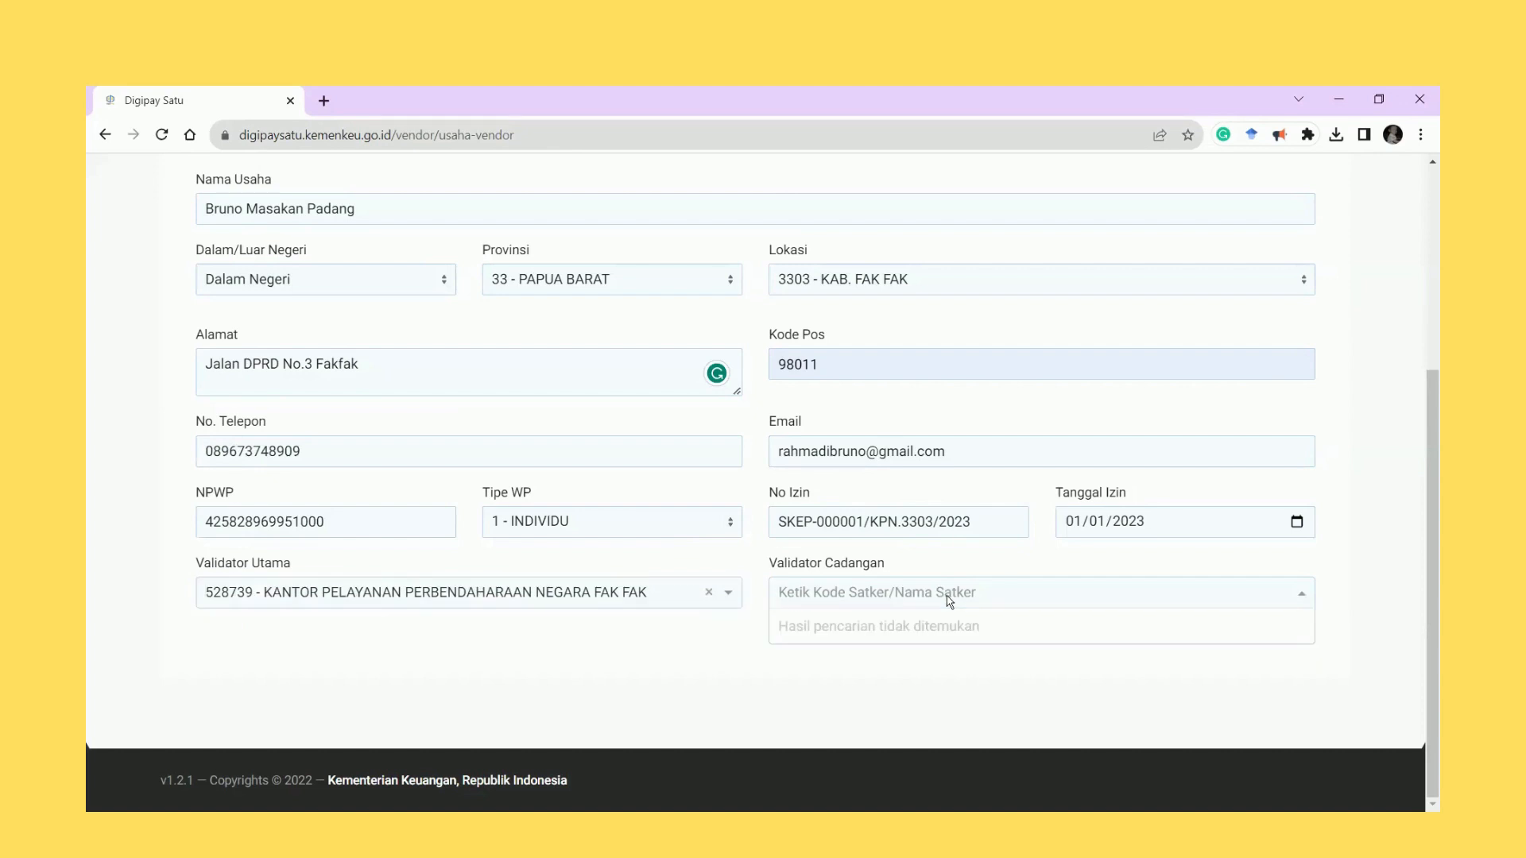
text(fak)
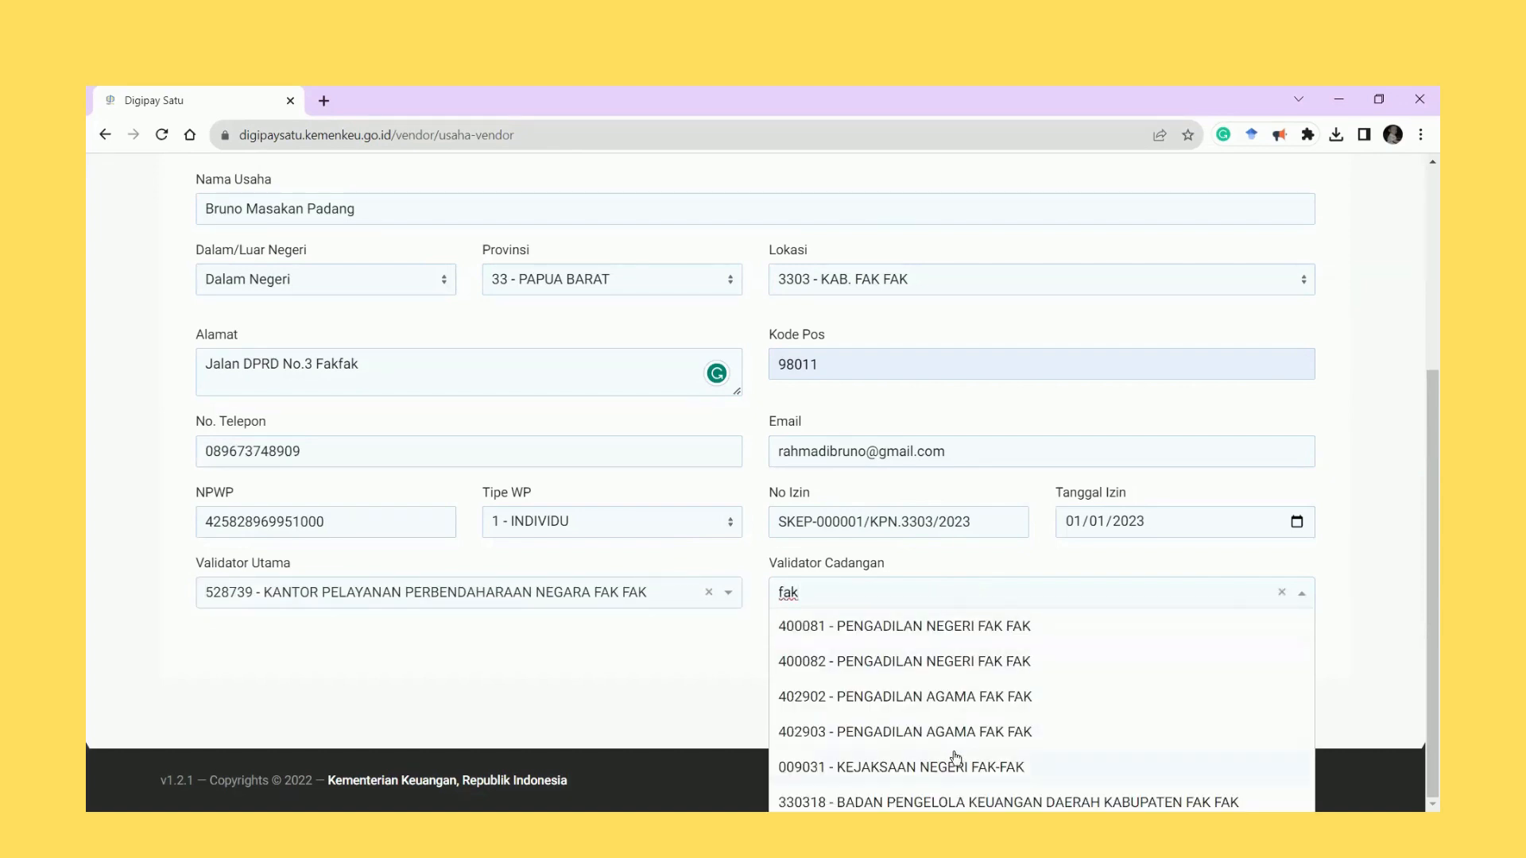
click(910, 767)
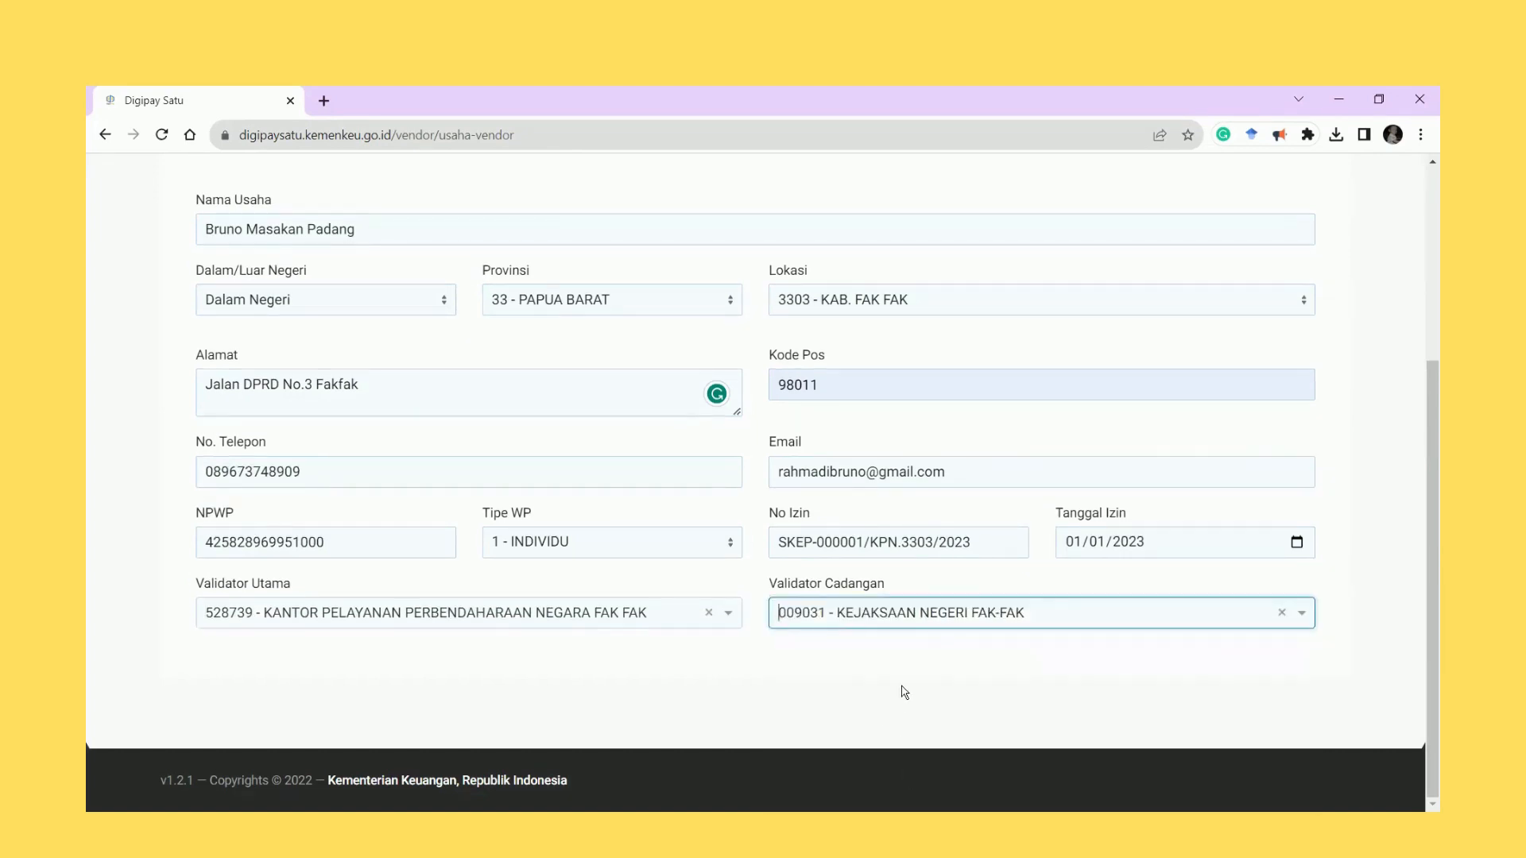
scroll(752, 723, up, 3)
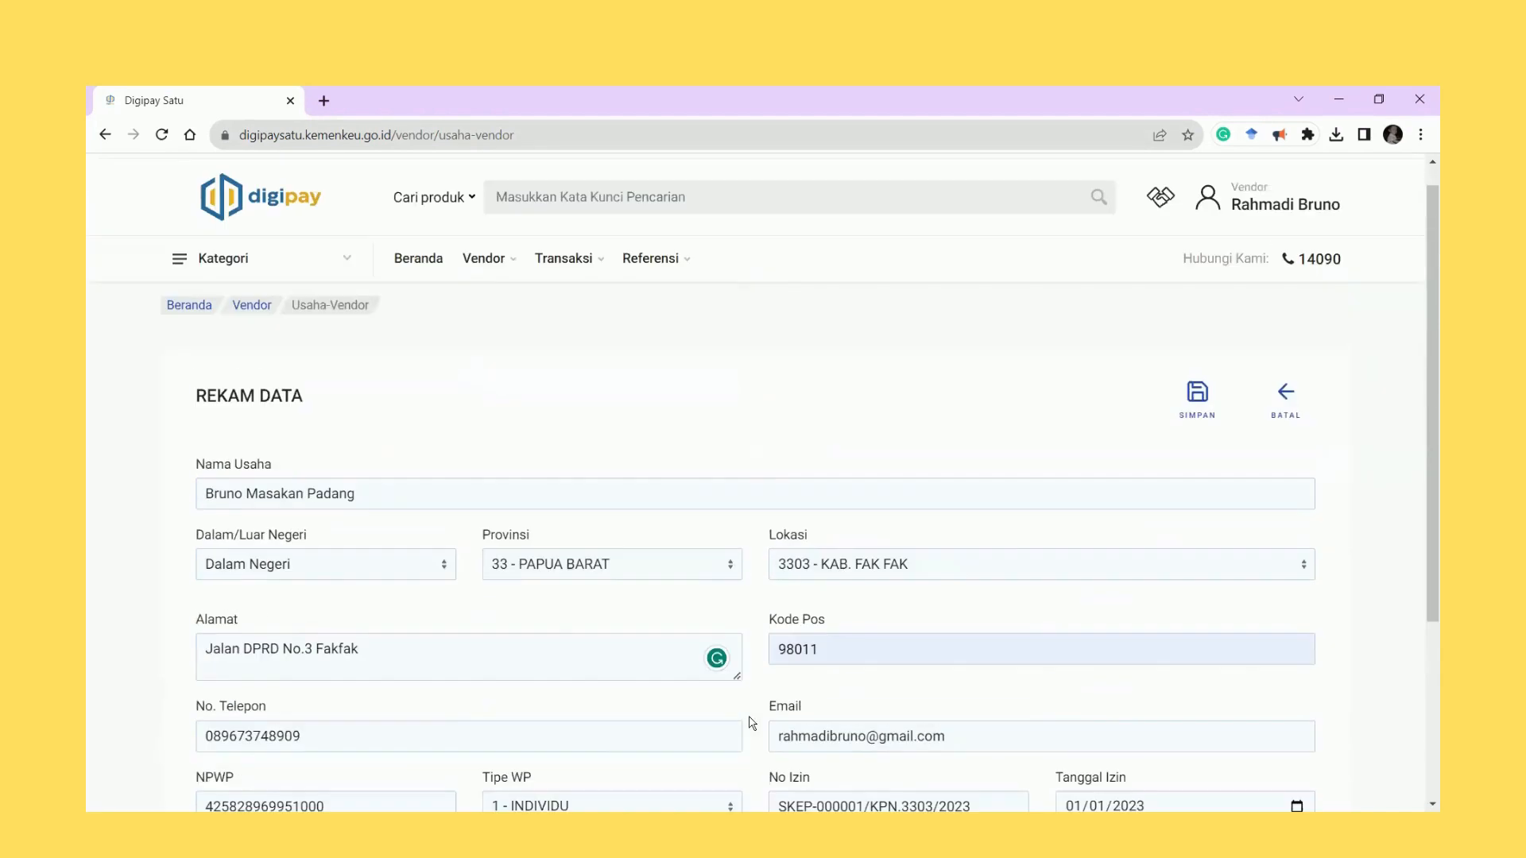
Open the permit letter upload for Bruno Masakan Padang and choose the document file.
scroll(752, 724, down, 3)
scroll(753, 723, up, 3)
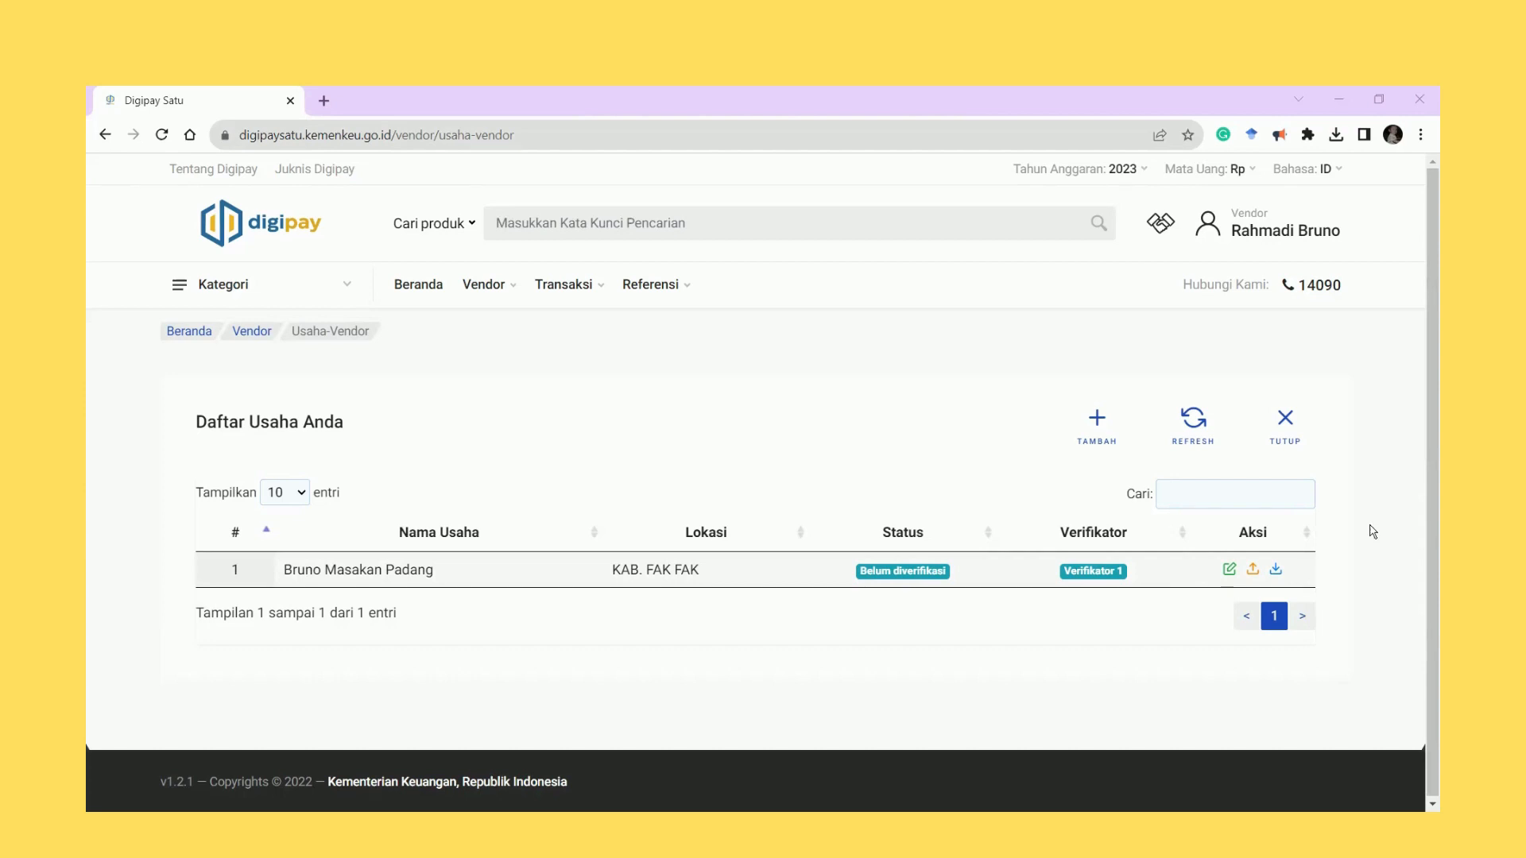
click(1254, 571)
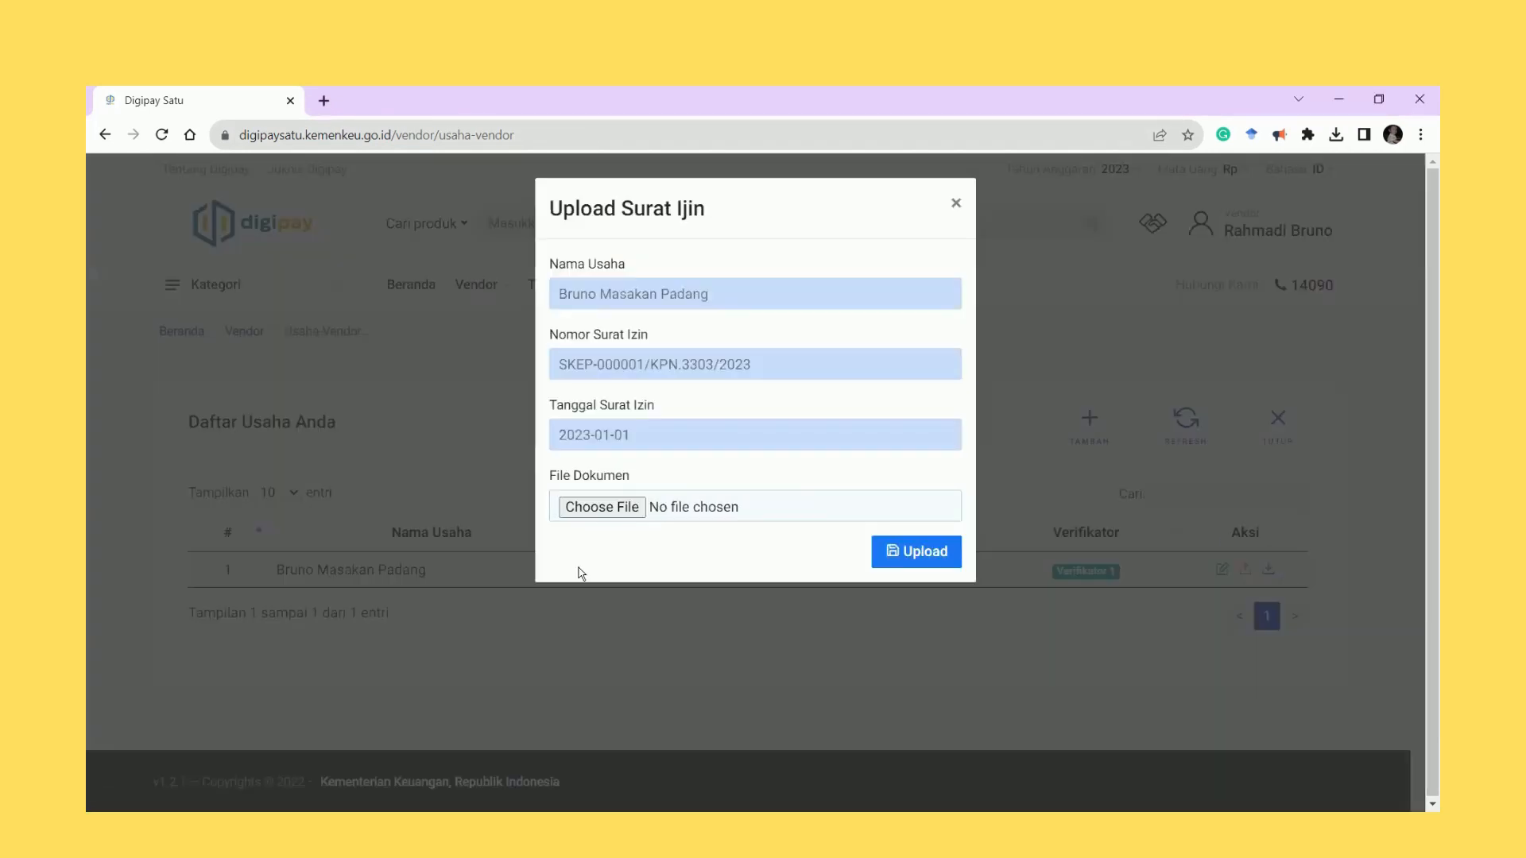
click(596, 515)
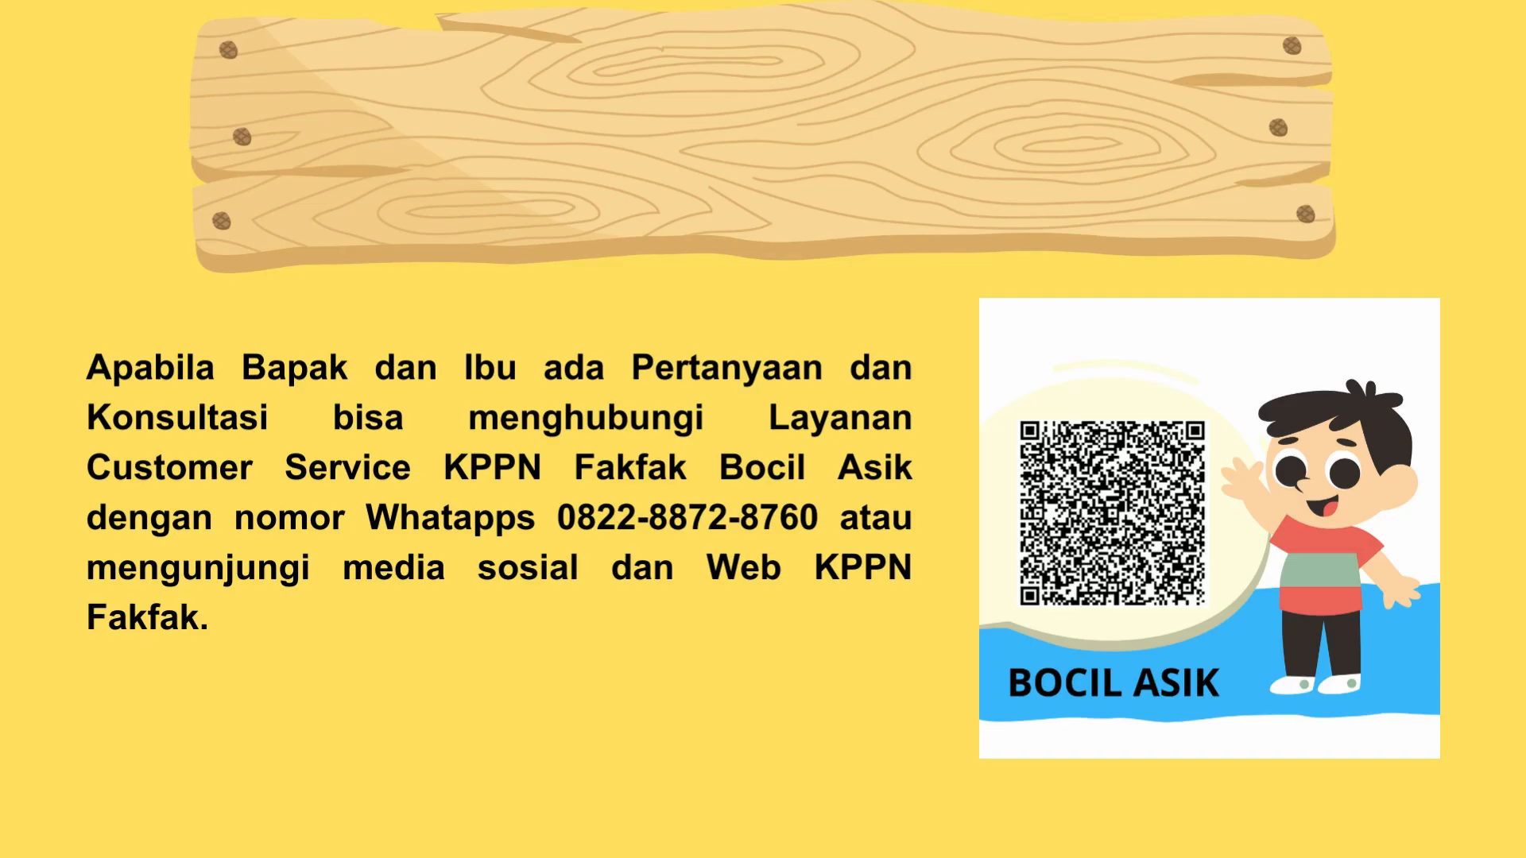